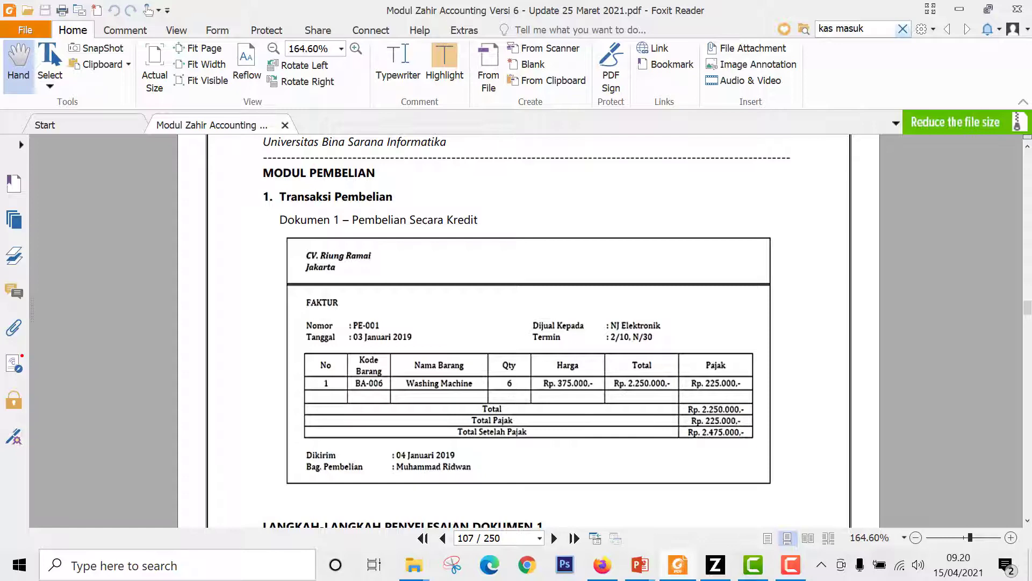
- Switch to Zahir Accounting and start a new Penerimaan Barang entry from the purchase module's Invoice Pembelian list
key(alt+Tab)
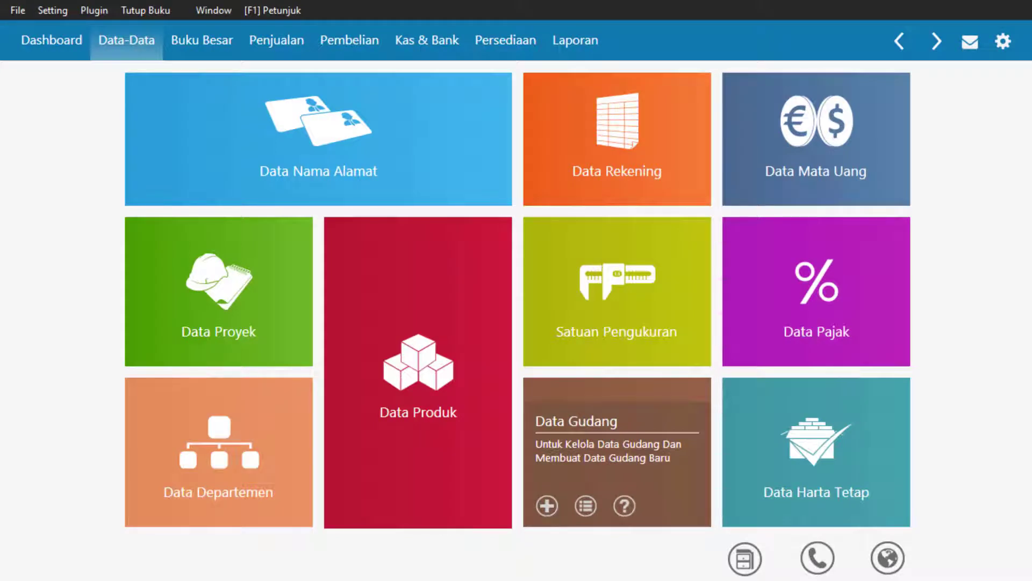
click(356, 44)
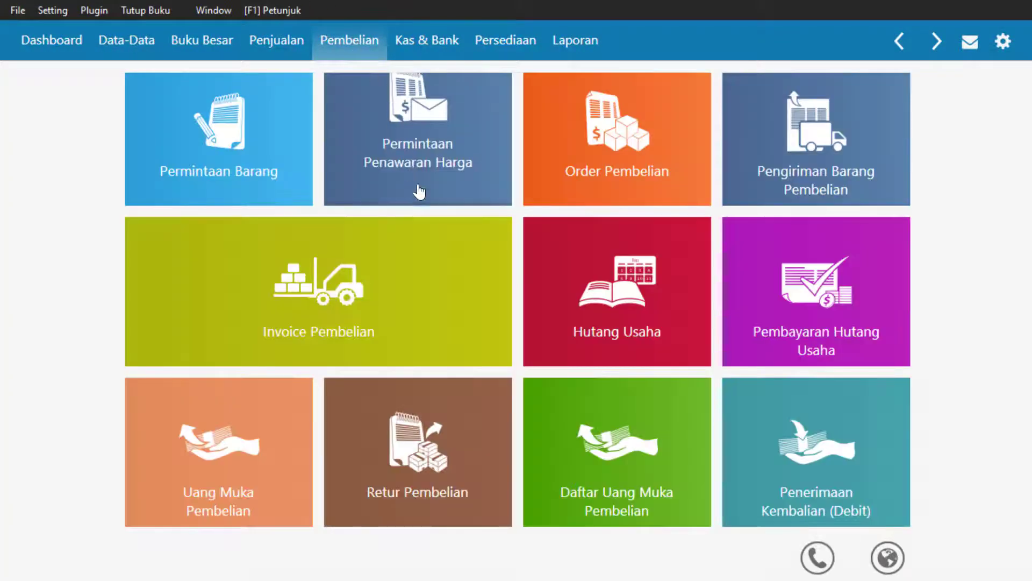
mouse_move(339, 345)
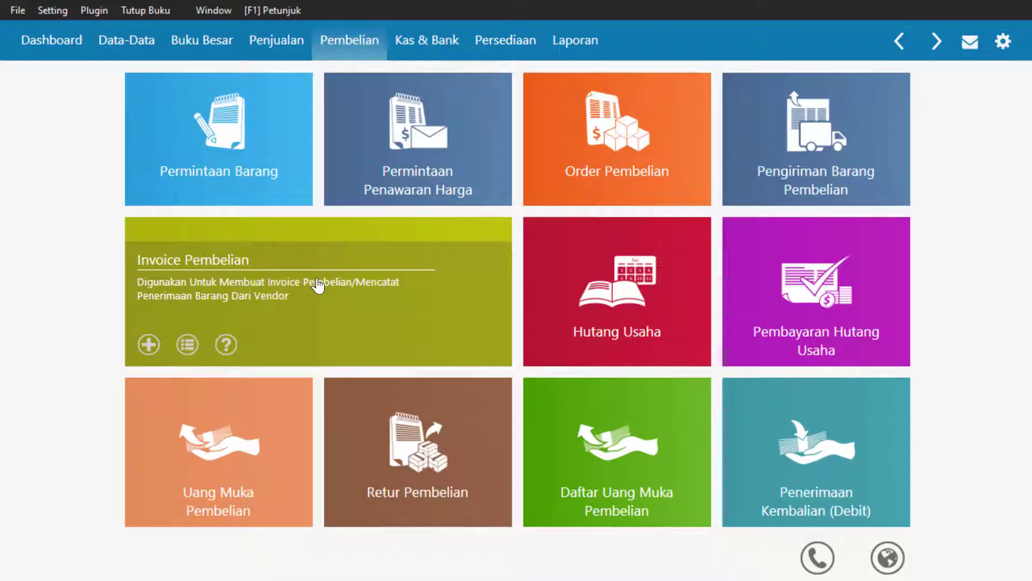
click(318, 285)
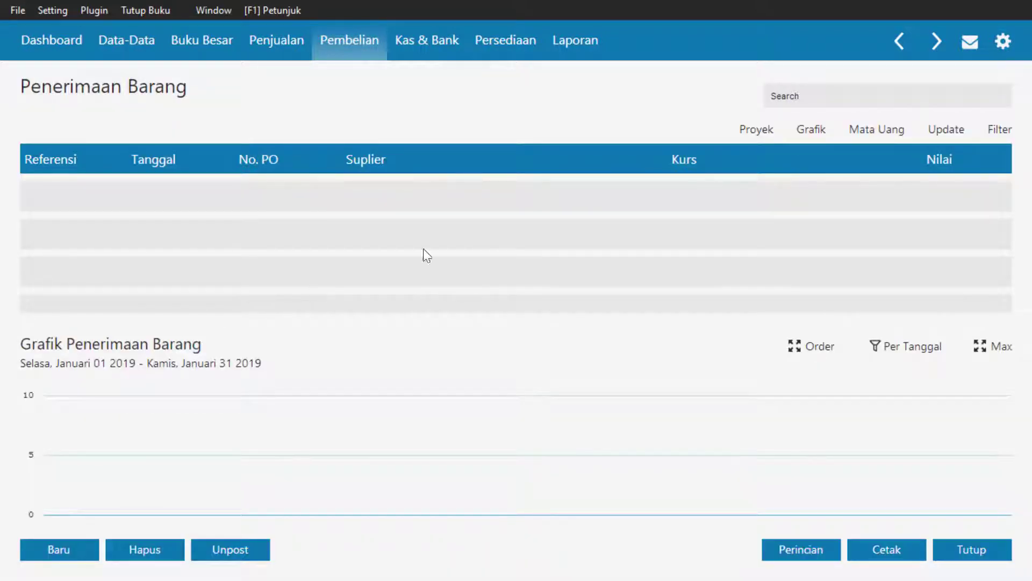
click(73, 558)
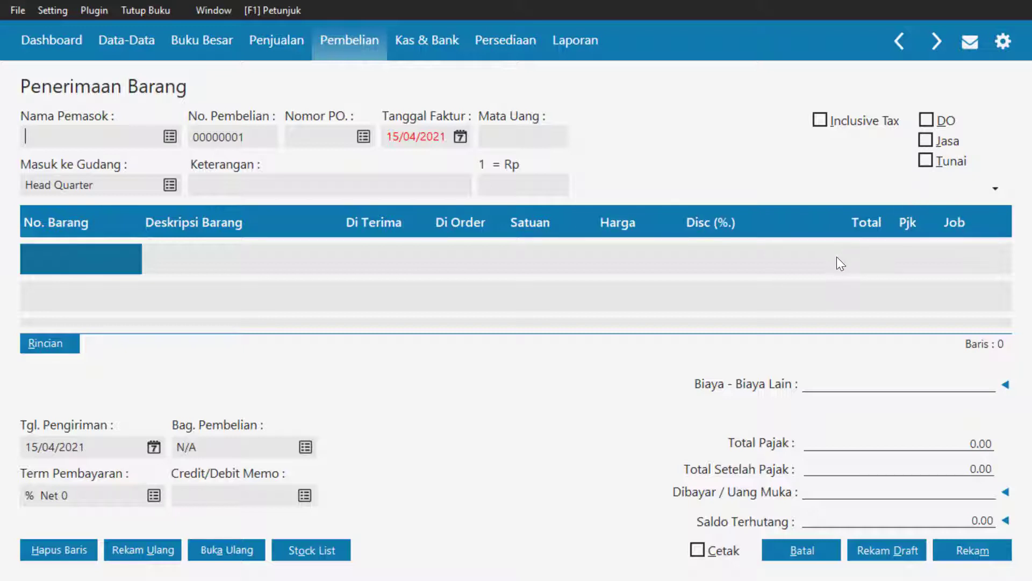
- Examine the Dokumen 1 credit purchase invoice in the Foxit Reader module and its completed Penerimaan Barang example on page 108
key(alt+Tab)
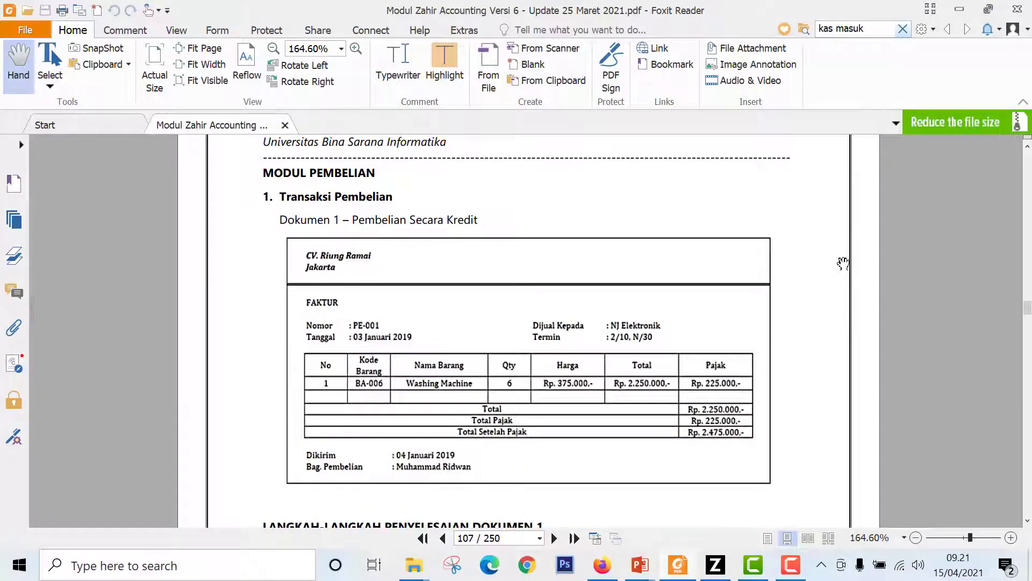
key(alt+Tab)
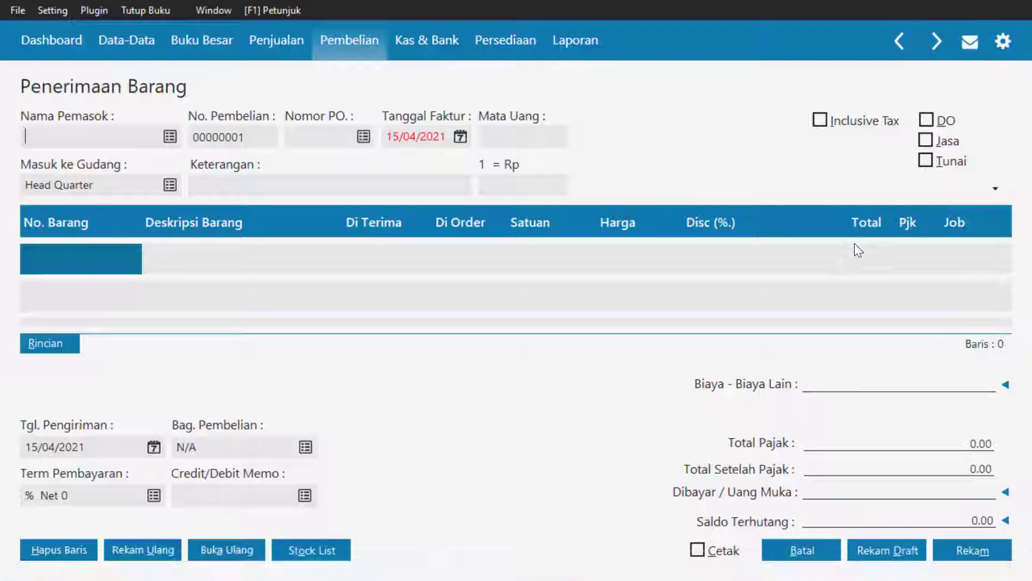
key(alt+Tab)
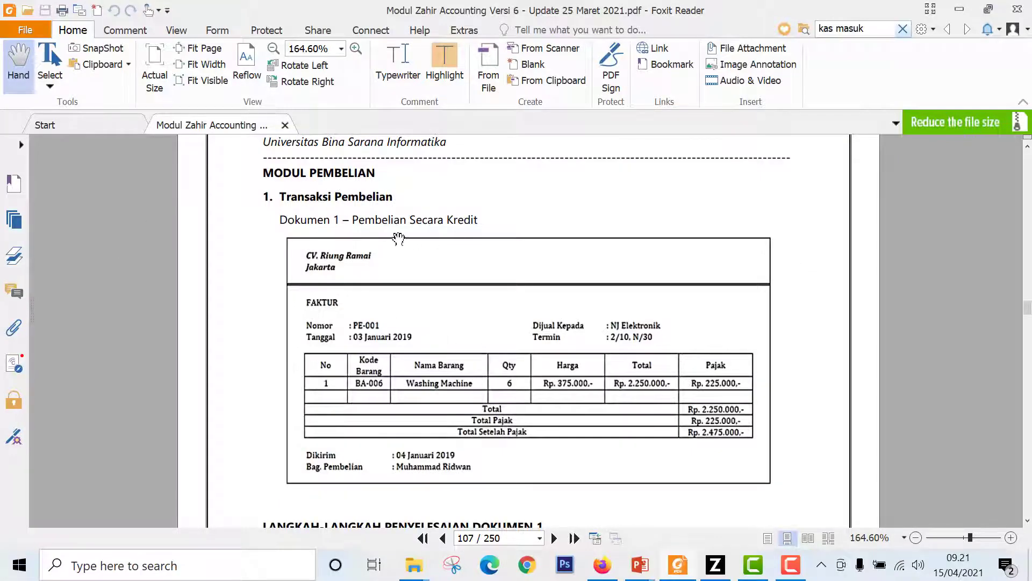
key(alt+Tab)
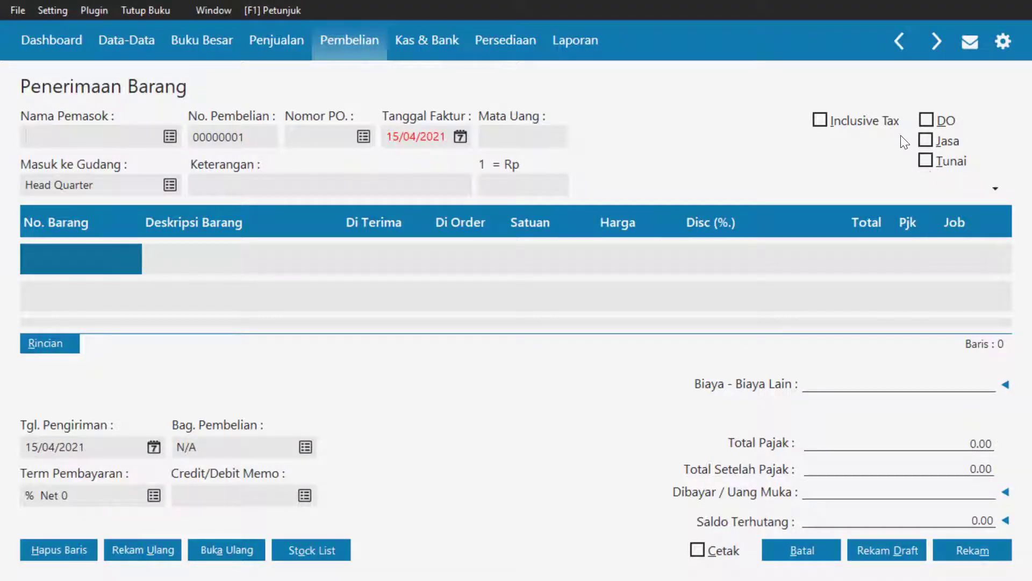
key(alt+Tab)
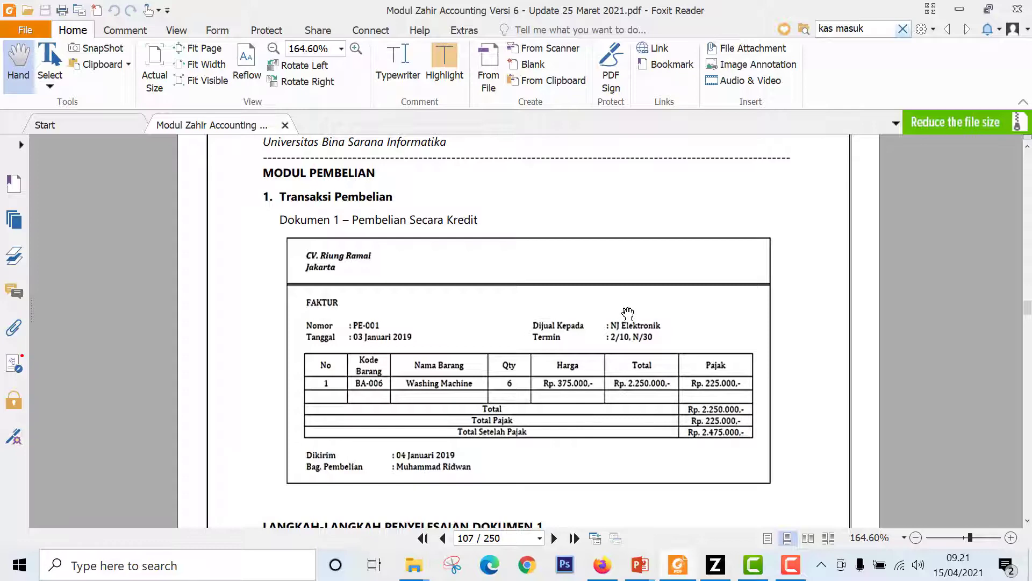
scroll(628, 313, down, 10)
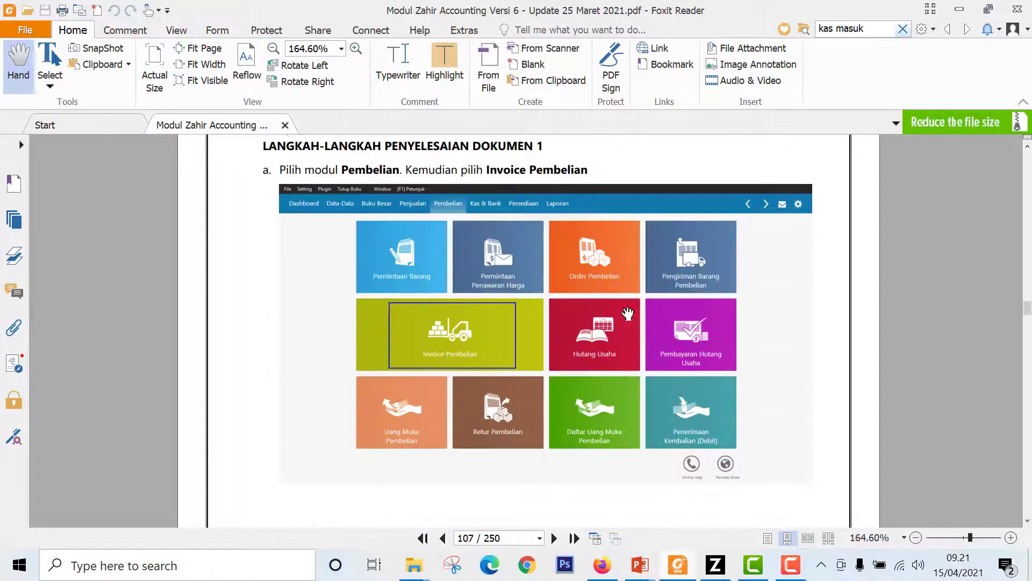
scroll(628, 313, down, 15)
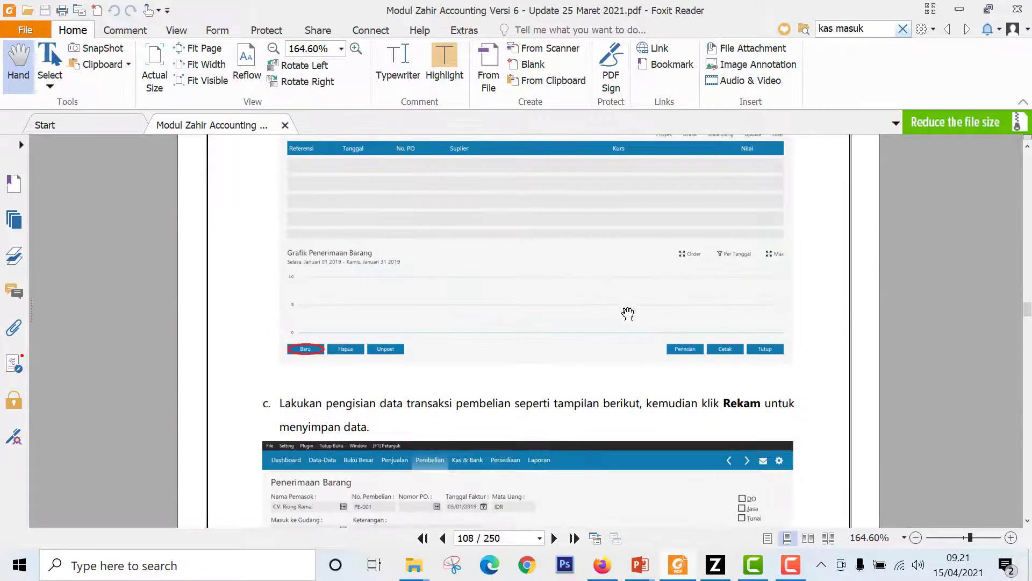
scroll(628, 313, down, 2)
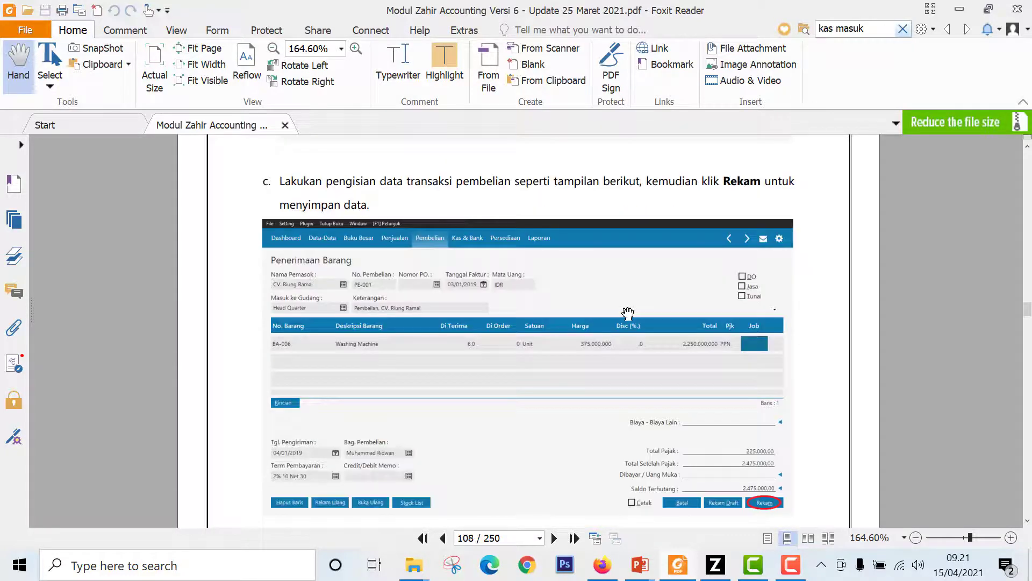
- Switch back to Zahir and select vendor CV. Riung Ramai as the Nama Pemasok of the new purchase
key(alt+Tab)
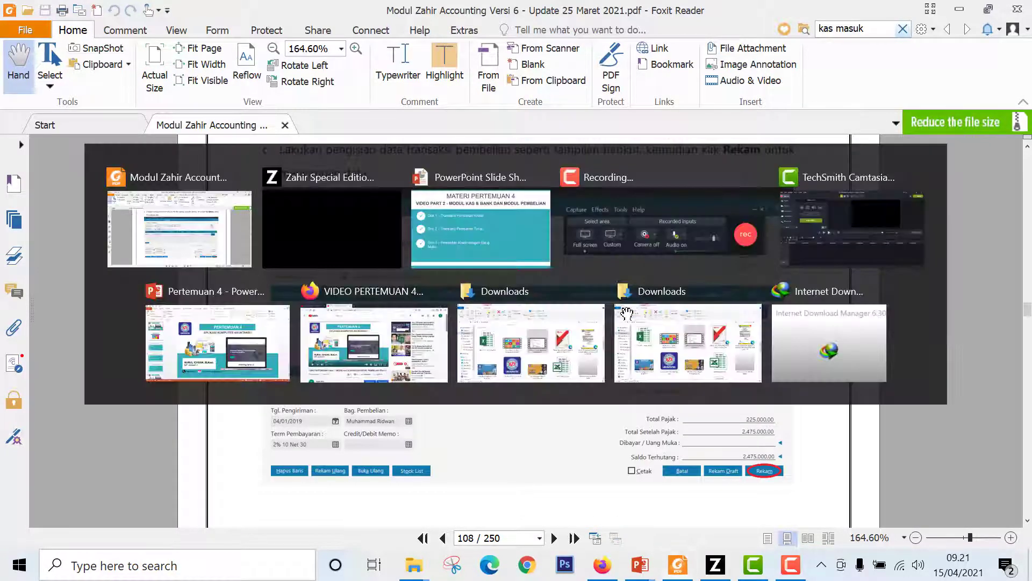
click(168, 137)
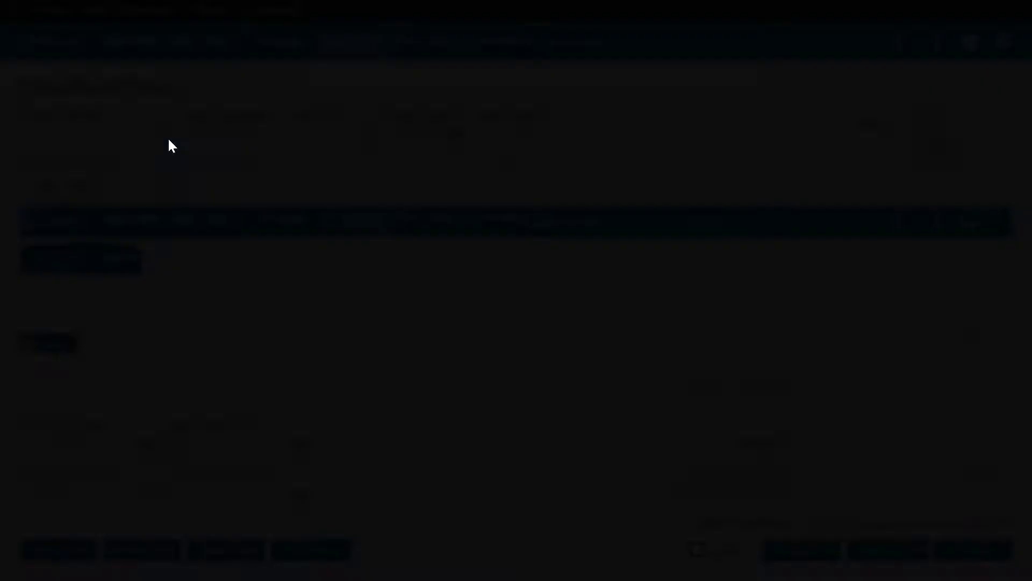
click(423, 222)
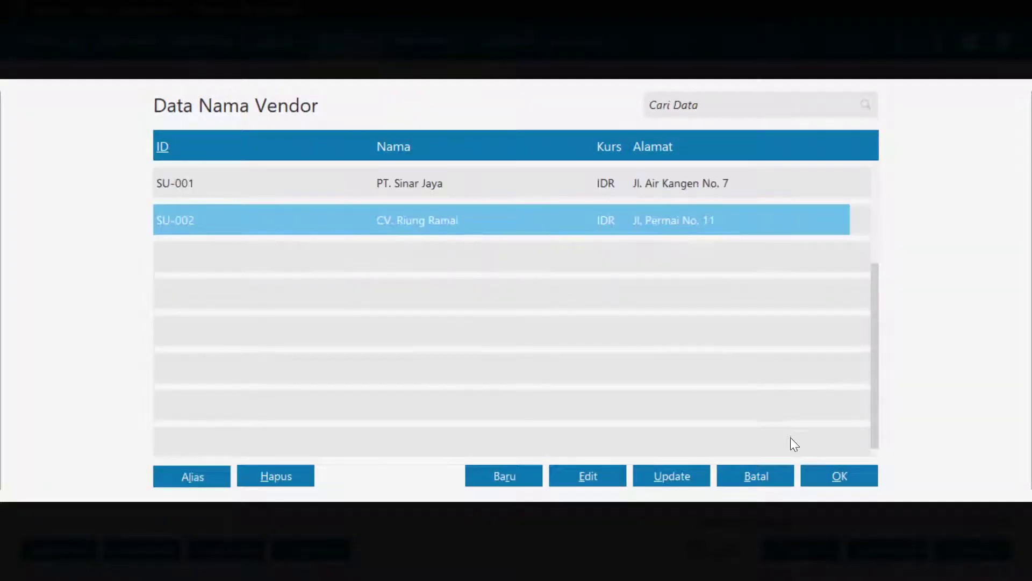
click(828, 475)
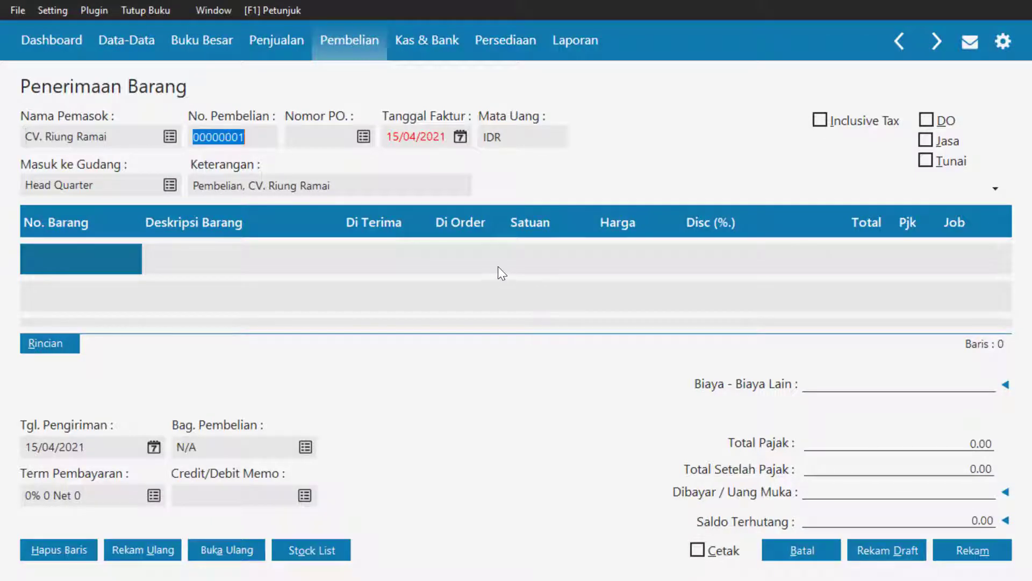
- Check the module example and replace the default No. Pembelian with the purchase number given there
key(alt+Tab)
key(alt+Tab)
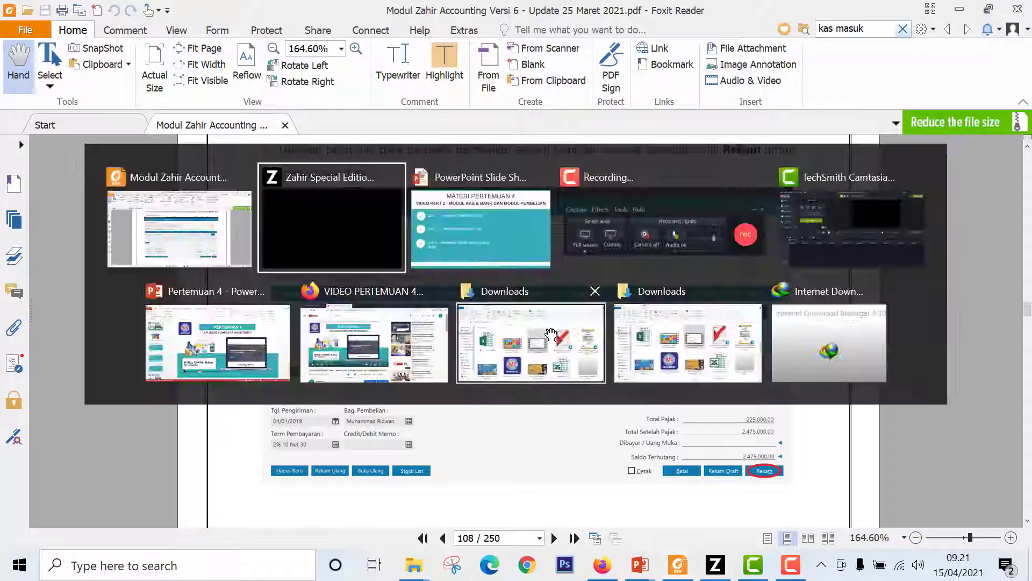
text(PE)
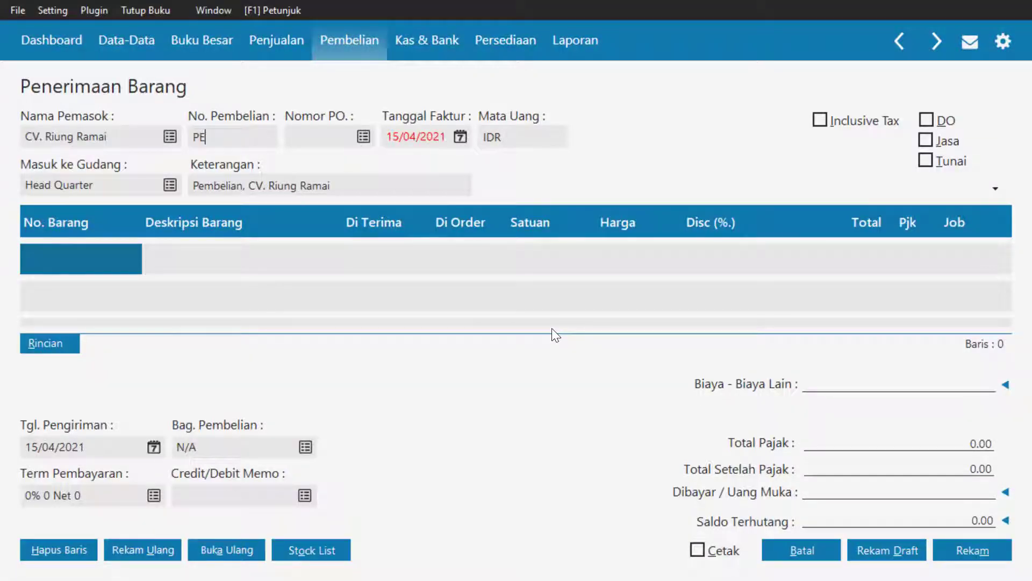
text(-001)
key(Tab)
key(Tab)
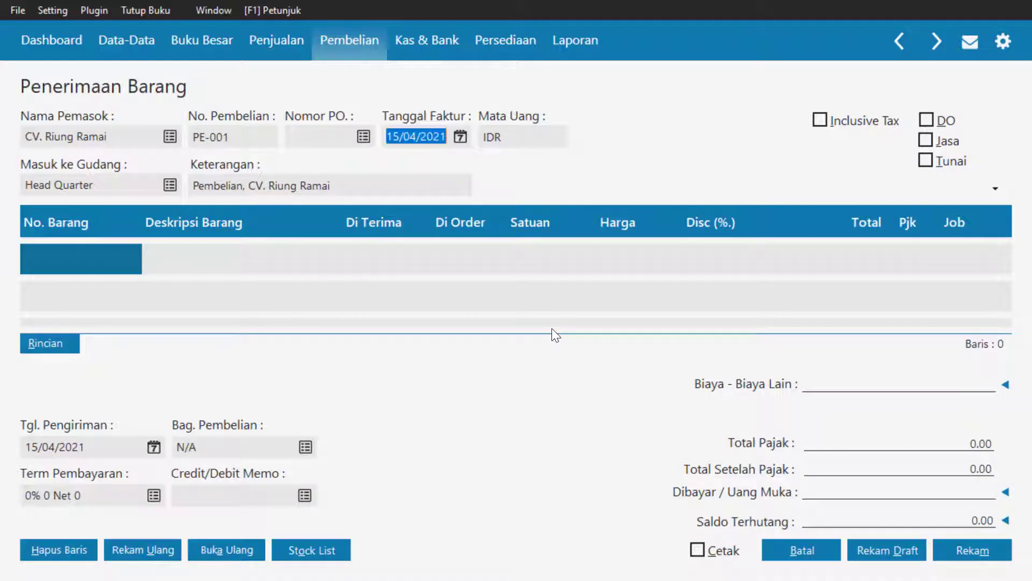
- Set the Tanggal Faktur to 03/01/2019 according to the module example
key(alt+Tab)
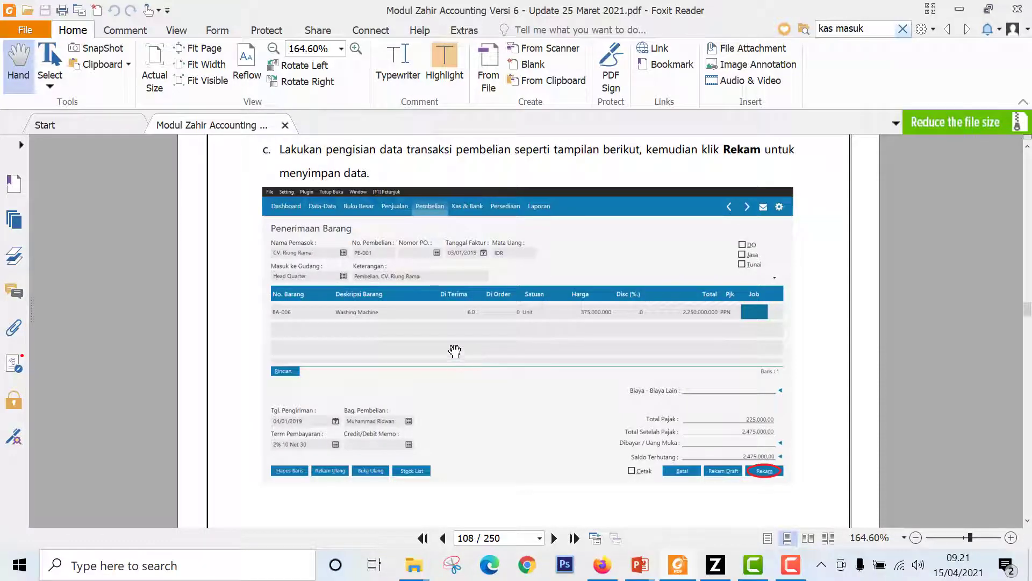
key(alt+Tab)
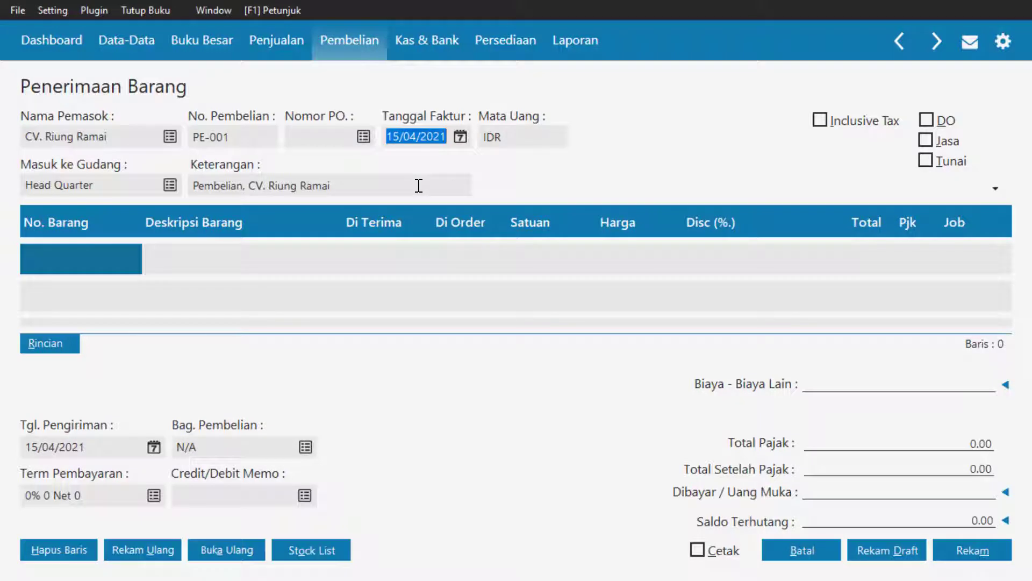
text(03/)
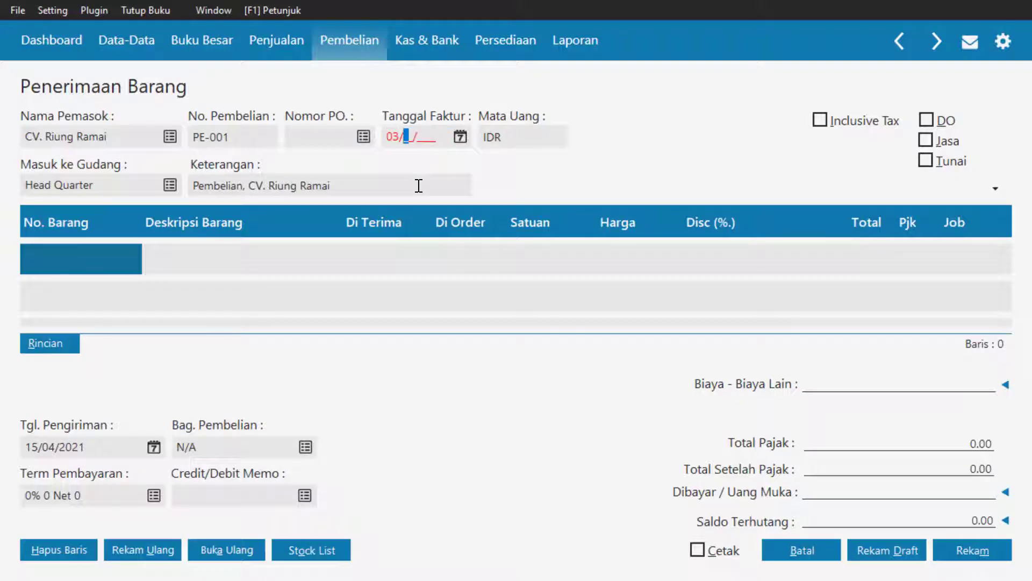
text(01/2019)
click(349, 185)
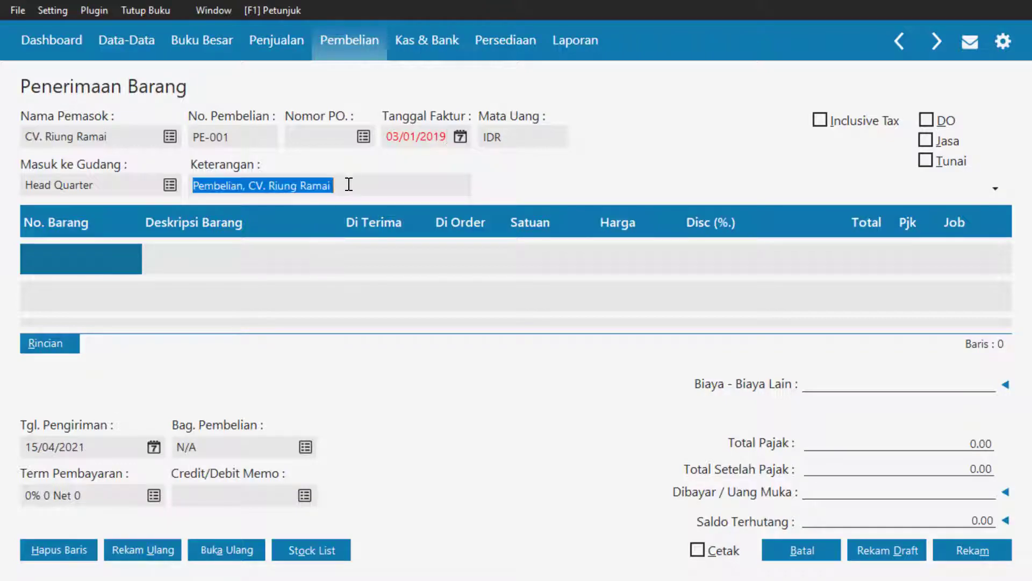
- Check the item code in the module and add item BA-006 Washing Machine to the first purchase line
key(alt+Tab)
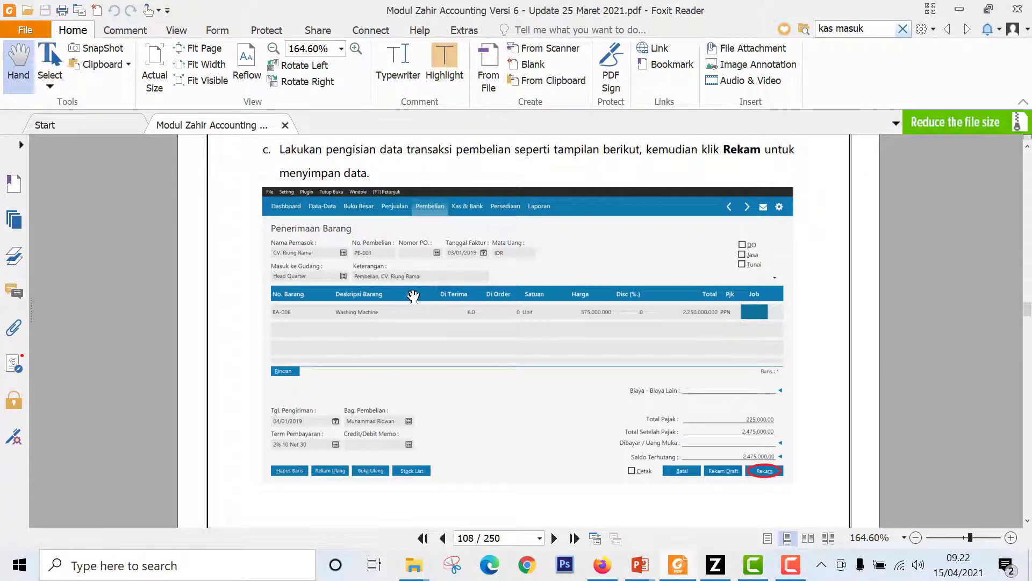
key(alt+Tab)
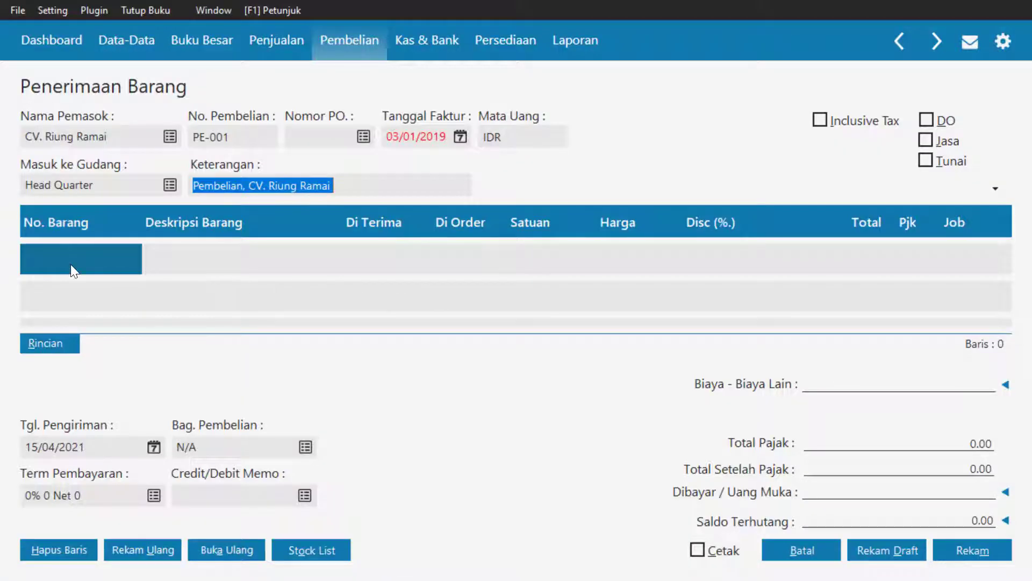
key(alt+Tab)
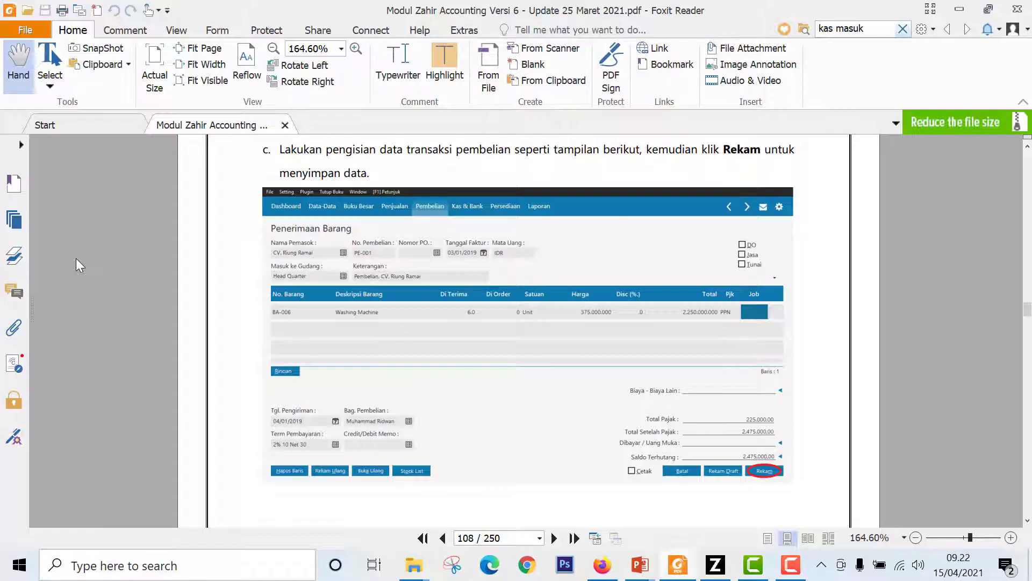
key(alt+Tab)
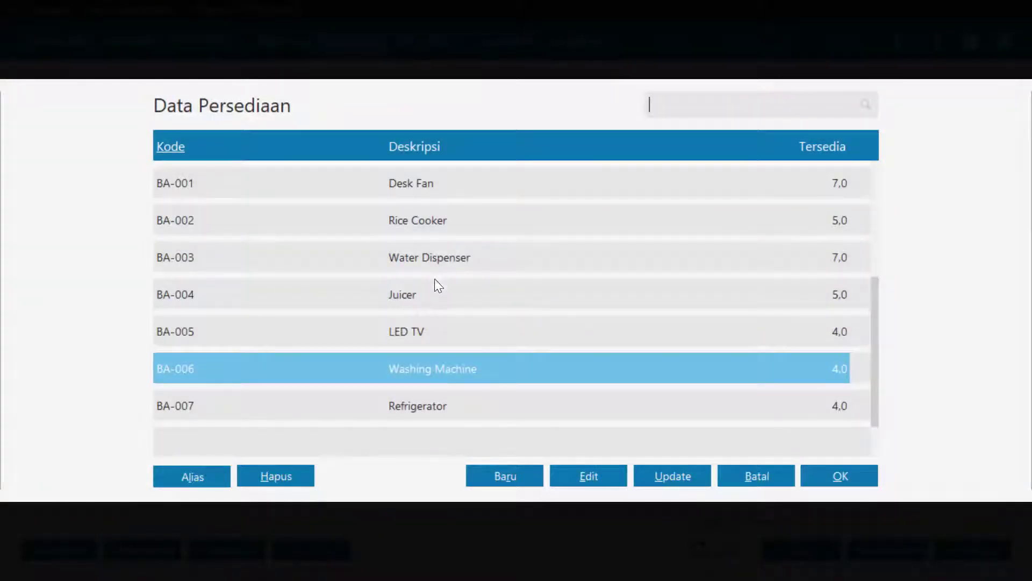
click(861, 474)
key(Tab)
key(Tab)
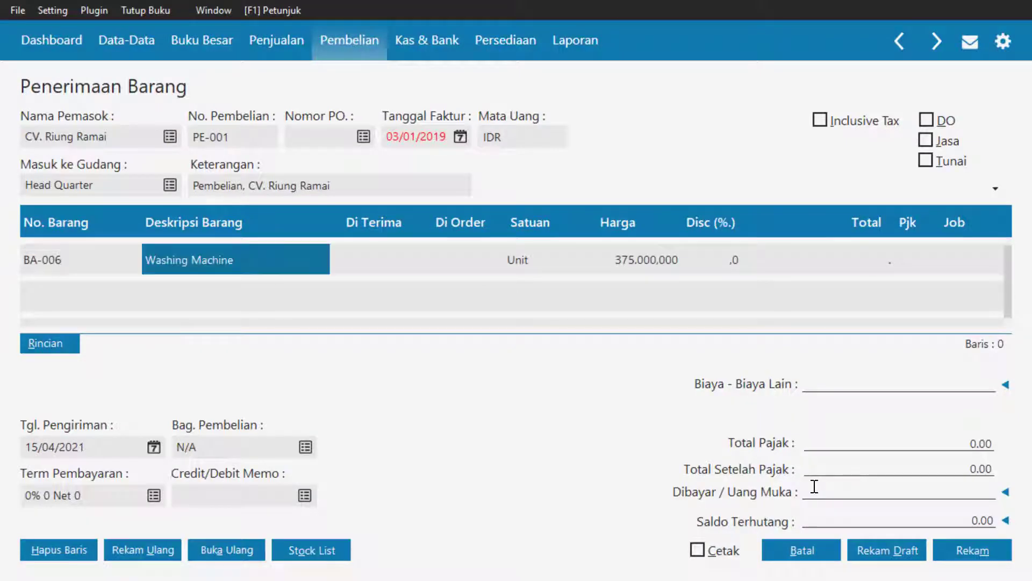
- Enter a received quantity of 6 for the Washing Machine line and compare the line's price with the module example
key(alt+Tab)
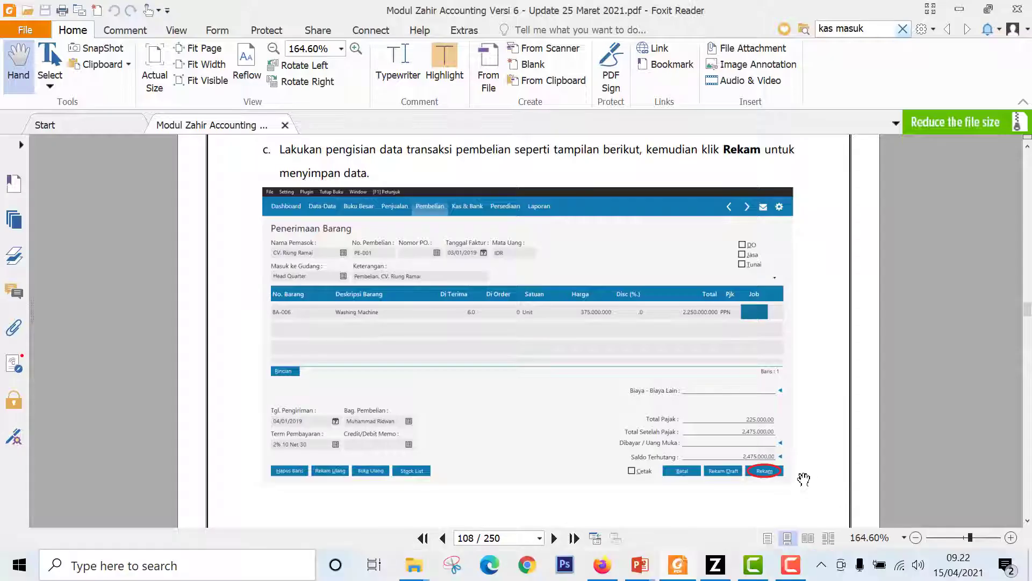
key(alt+Tab)
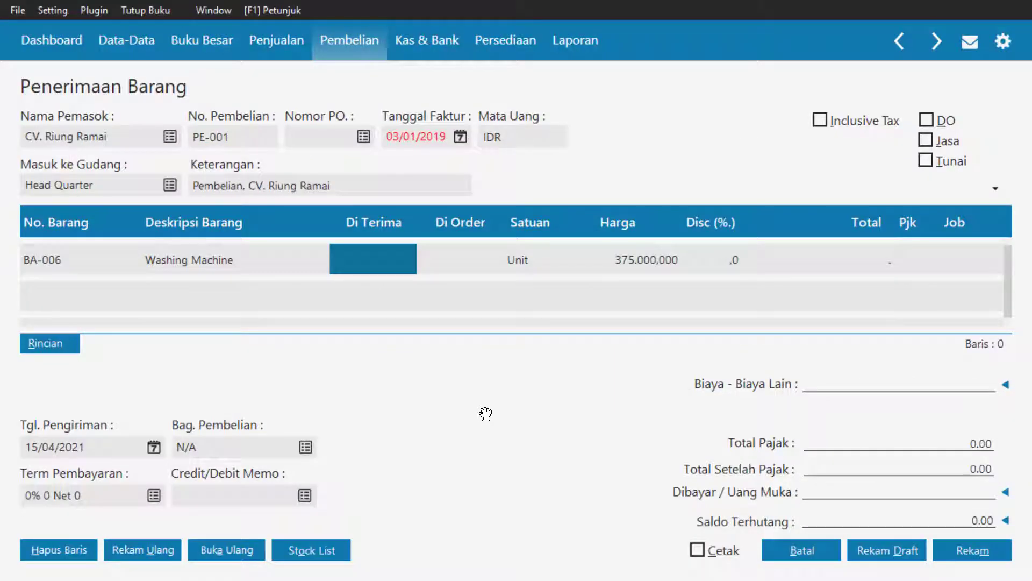
text(6)
key(Tab)
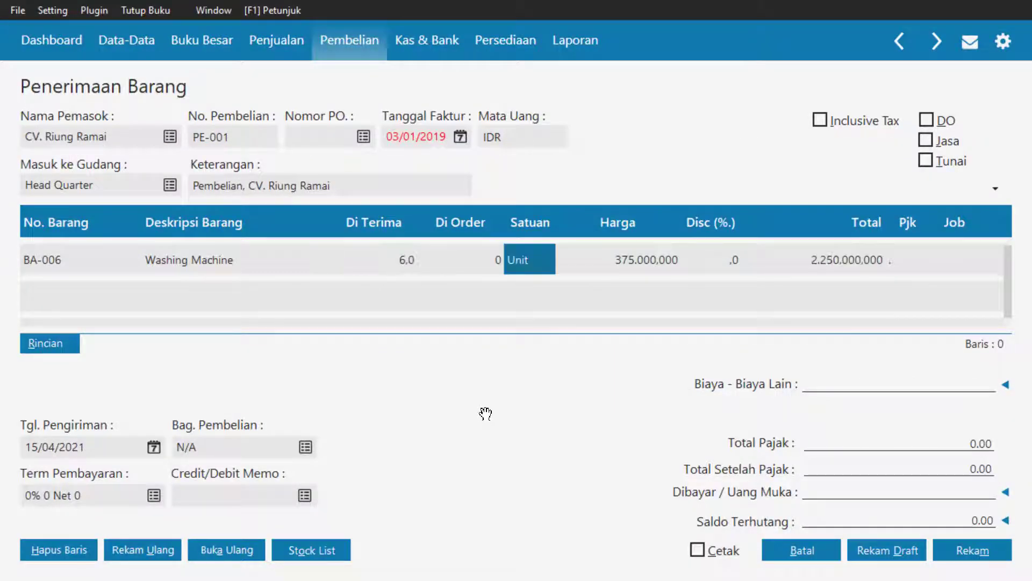
key(Tab)
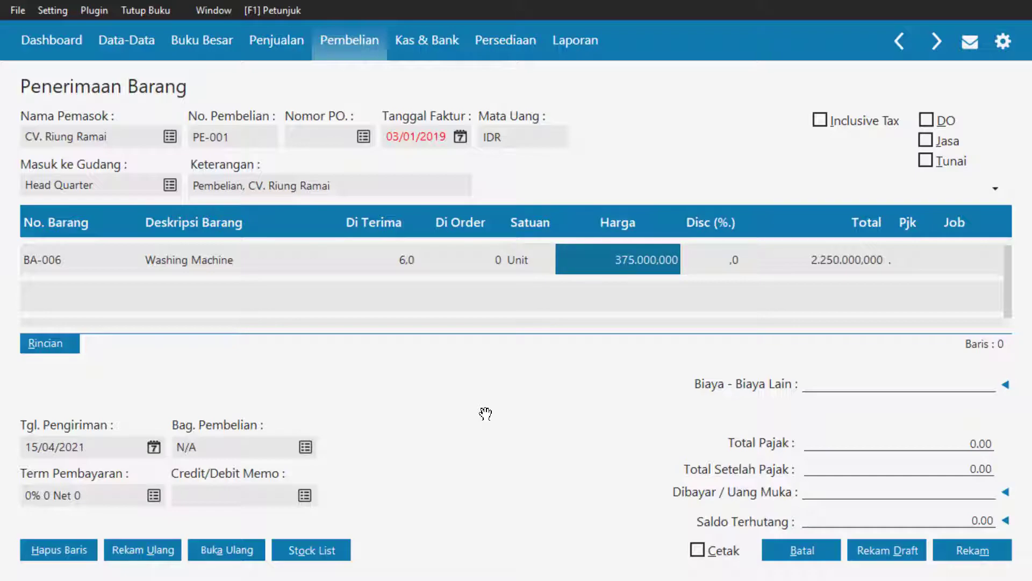
key(alt+Tab)
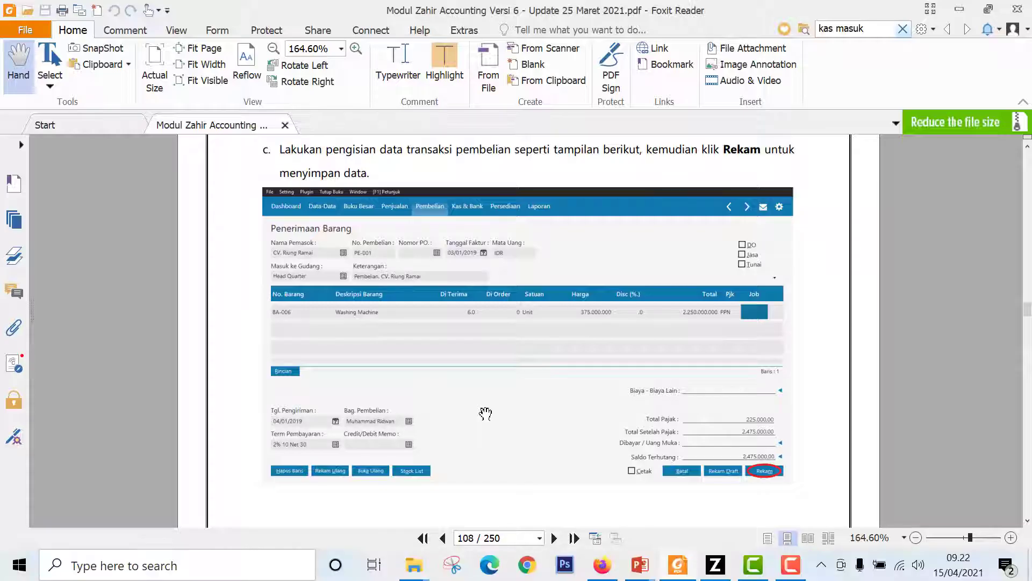
key(alt+Tab)
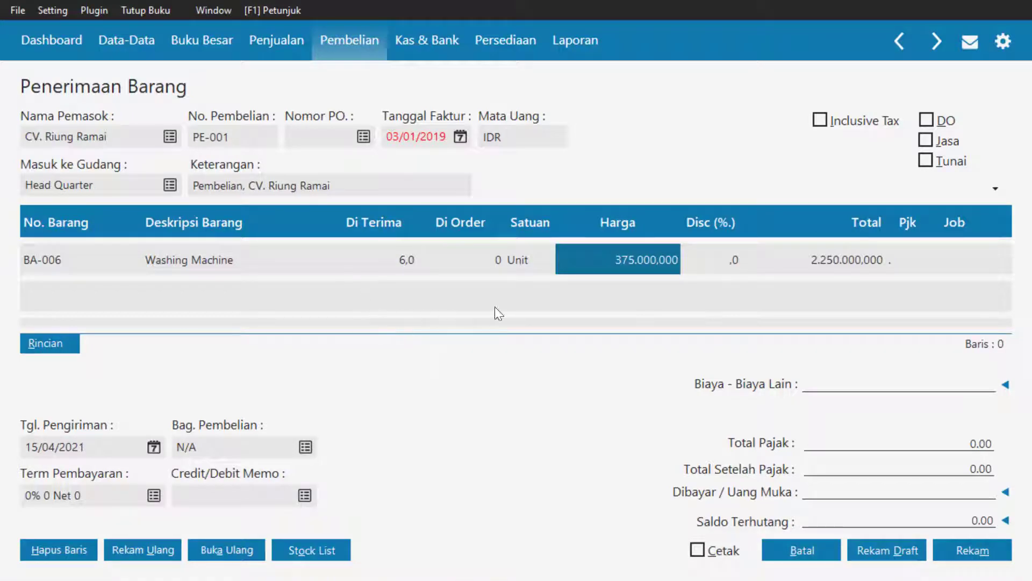
- Look up the shipping date in the module's Dokumen 1 and set the Tgl. Pengiriman to 04/01/2019
key(alt+Tab)
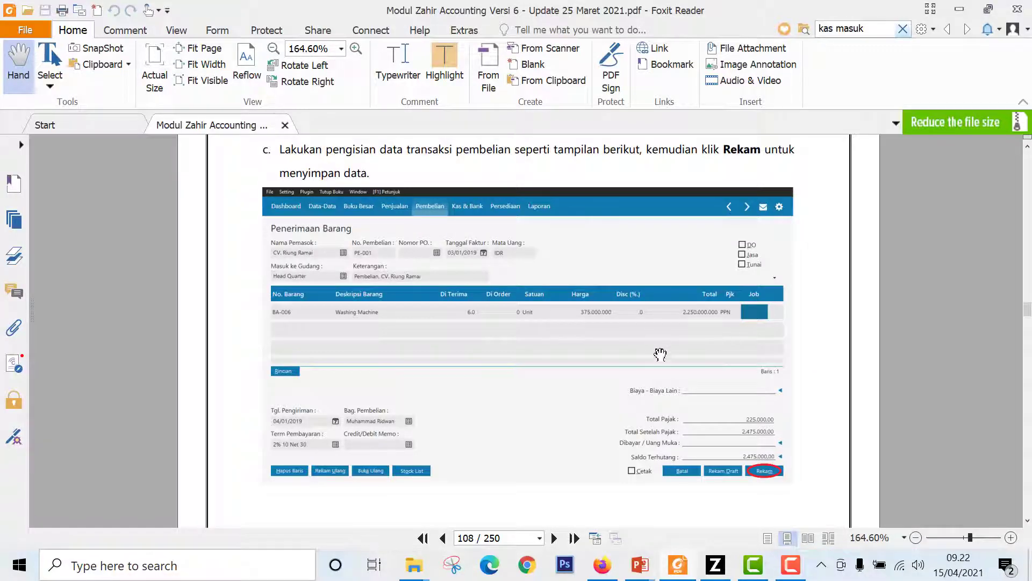
key(alt+Tab)
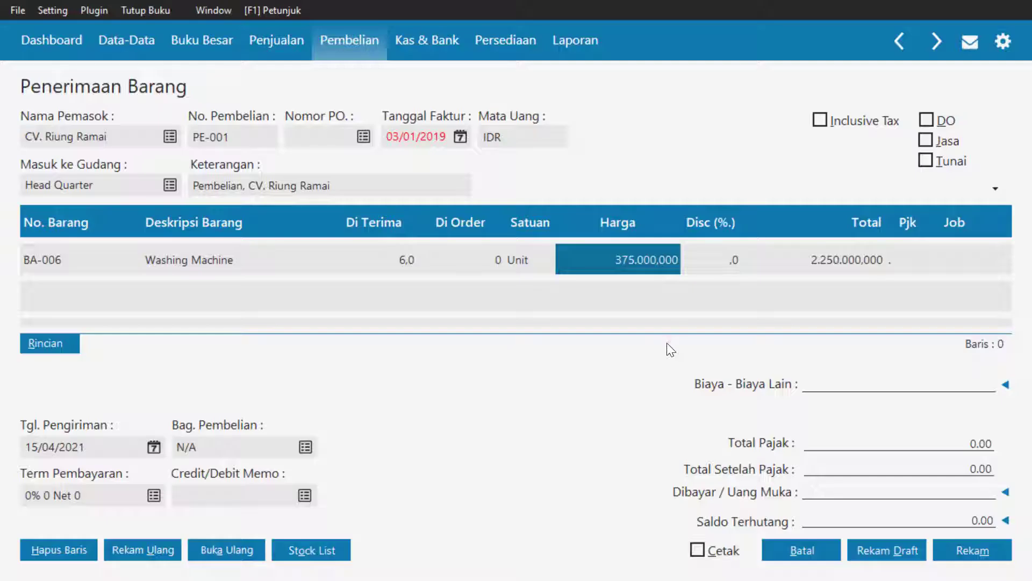
key(alt+Tab)
scroll(670, 349, up, 5)
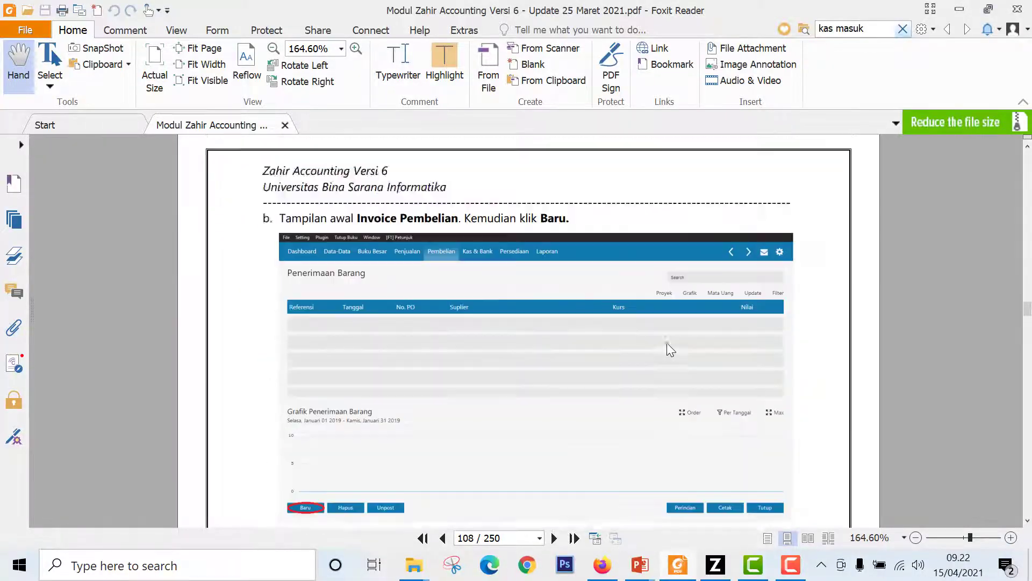
scroll(670, 349, up, 10)
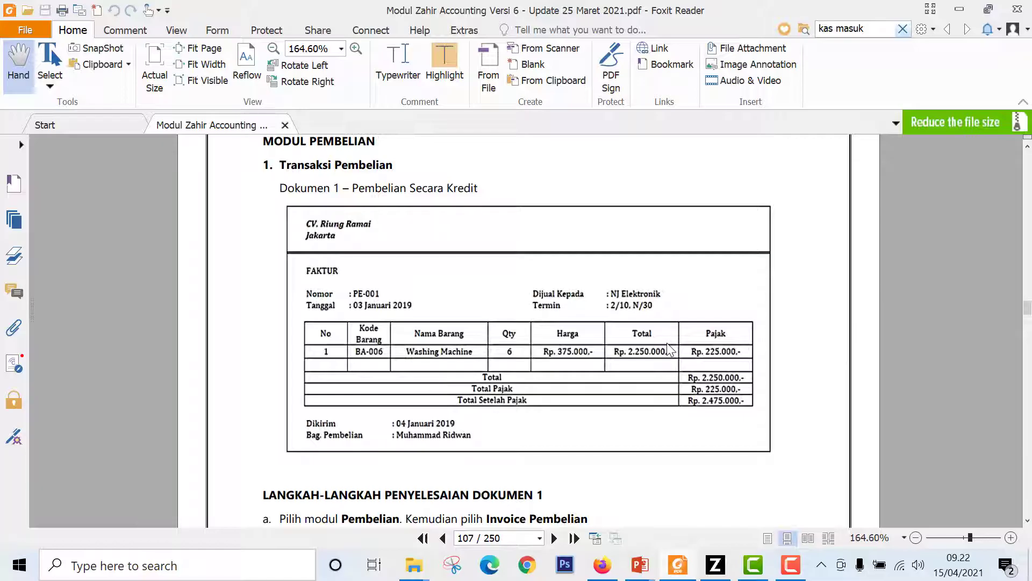
key(alt+Tab)
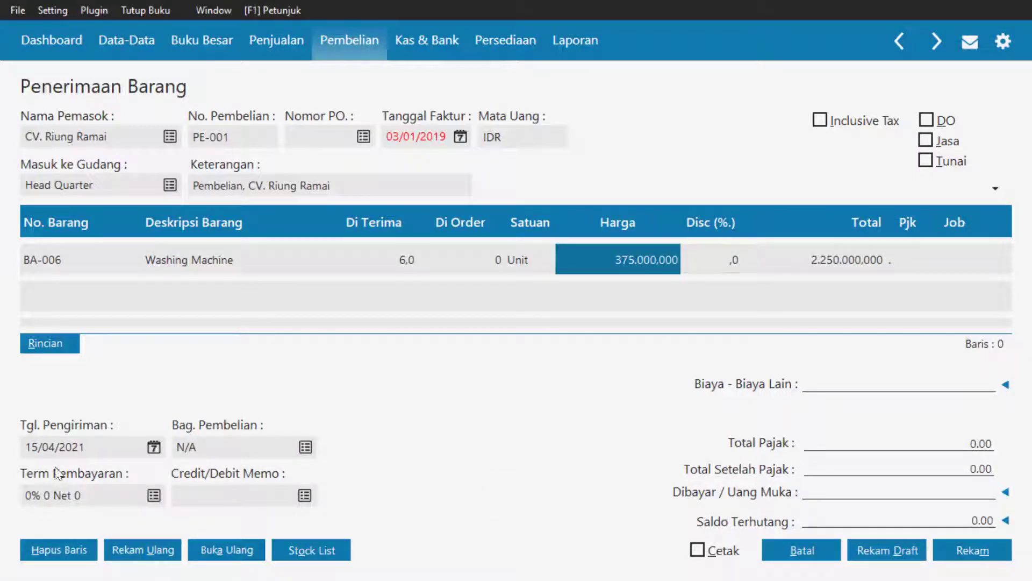
click(37, 447)
text(04/)
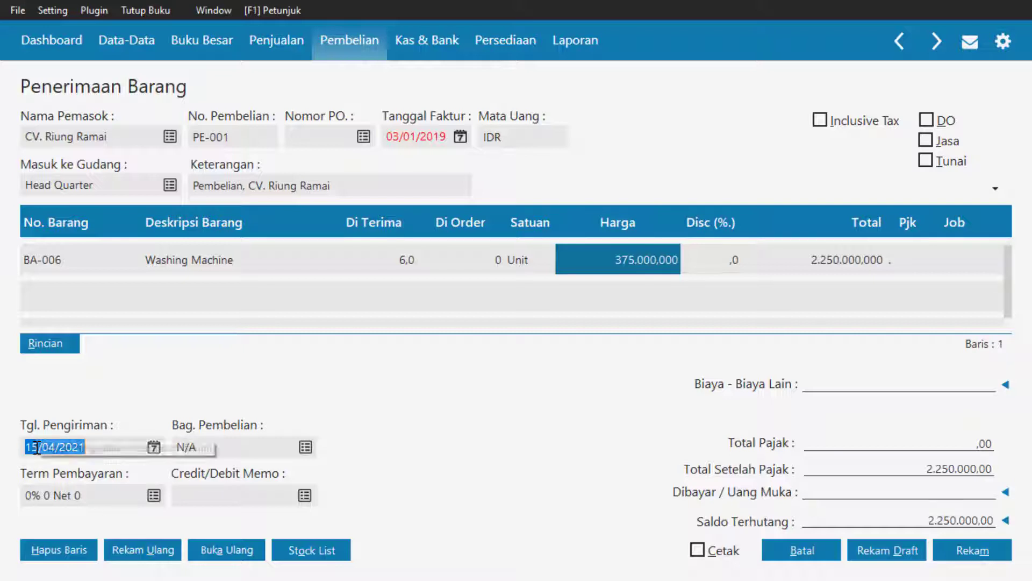
text(01/)
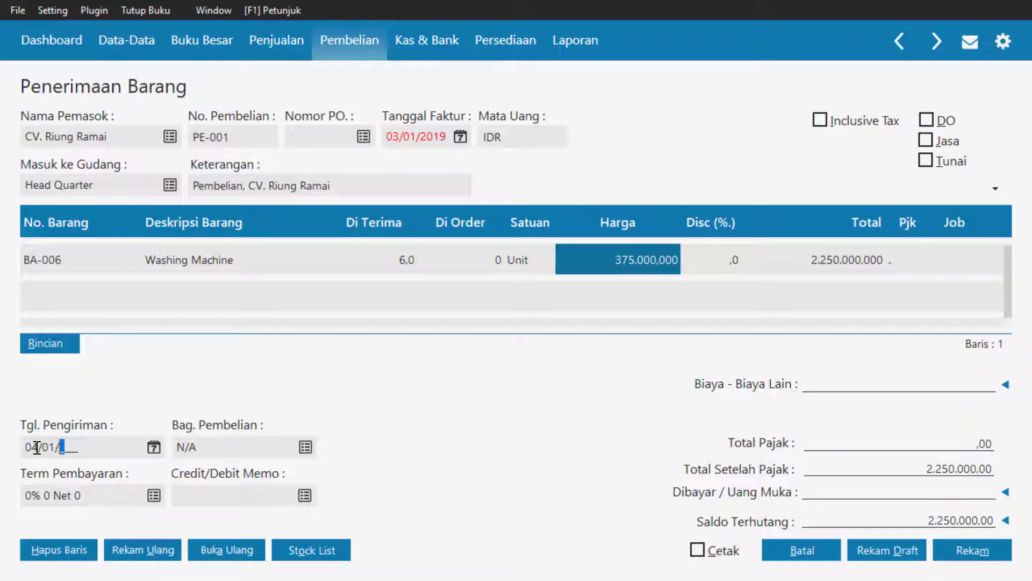
text(2019)
- Check the purchasing officer in Dokumen 1 and assign that employee as the invoice's Bag. Pembelian
key(alt+Tab)
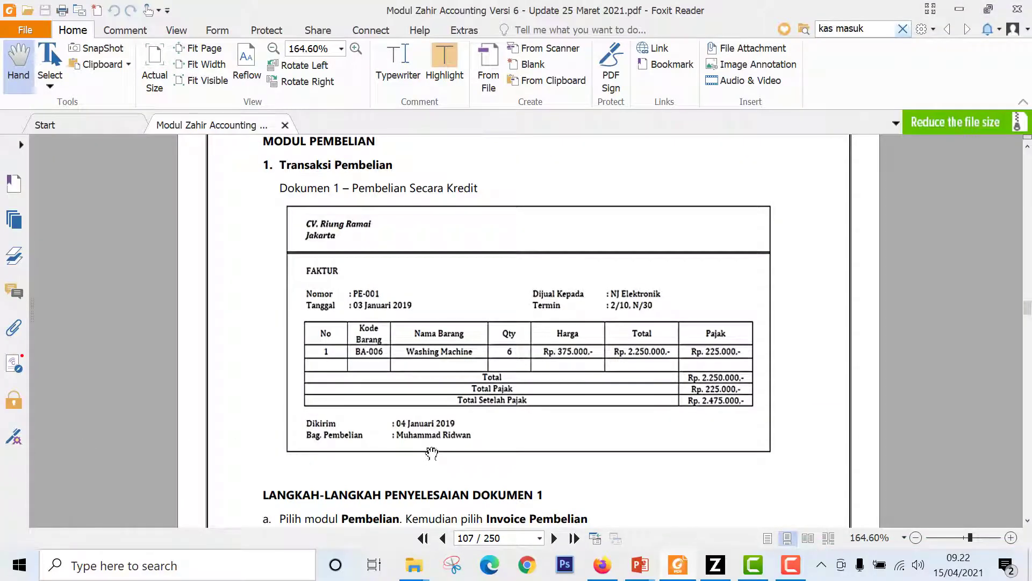
key(alt+Tab)
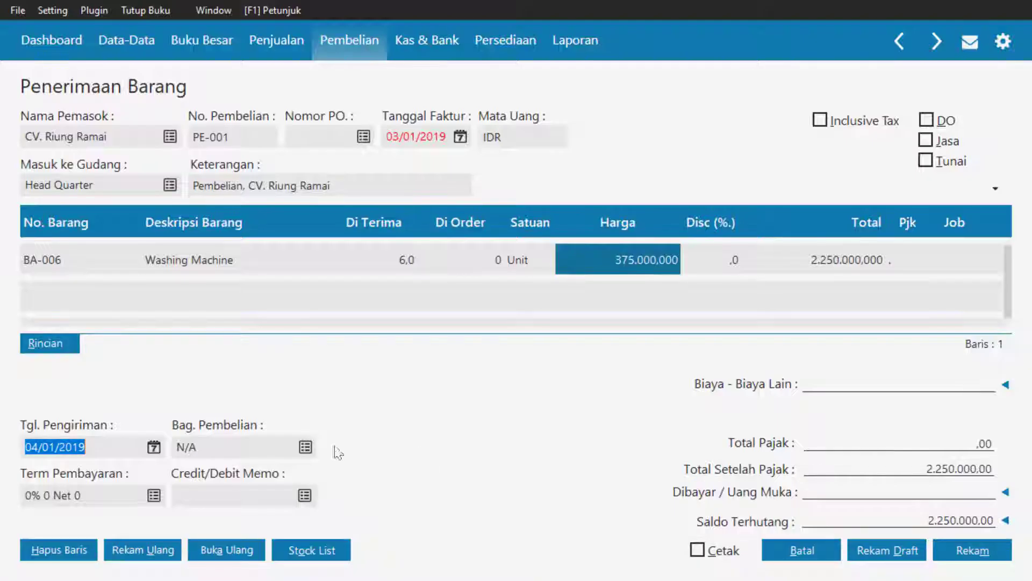
click(305, 447)
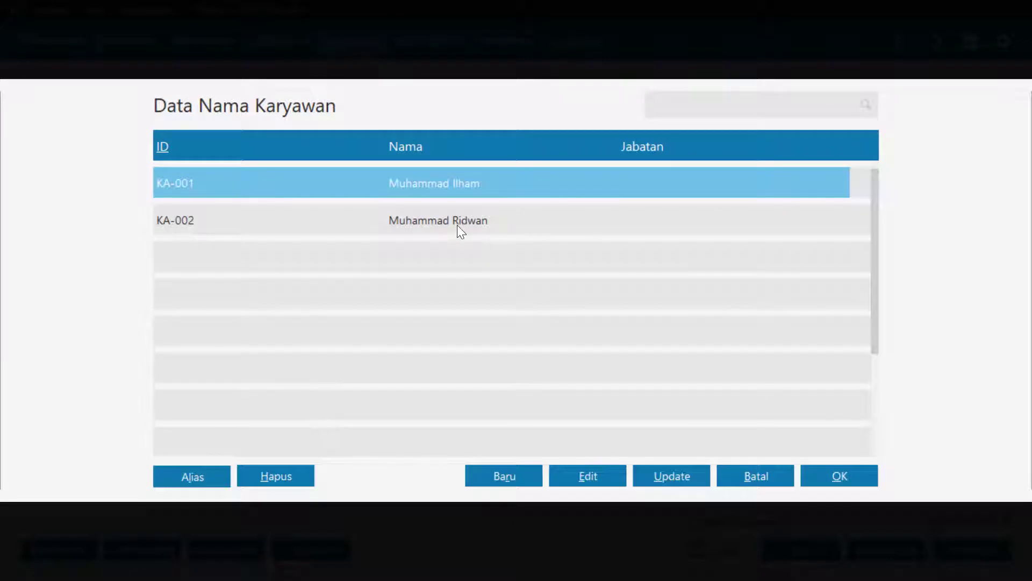
click(460, 226)
click(855, 482)
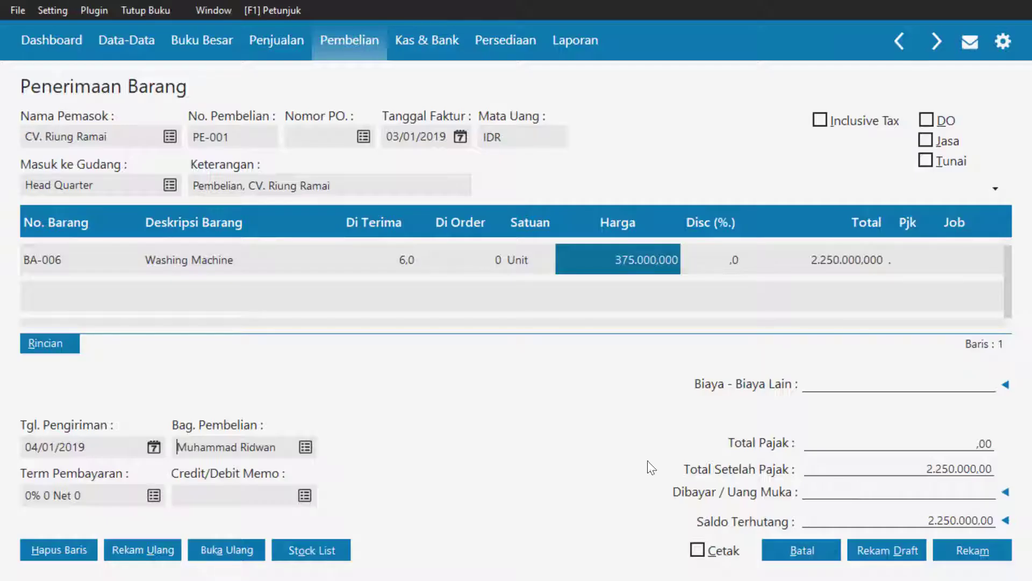
- Set the Term Pembayaran per Dokumen 1: Hari Discount 10, Hari Jatuh Tempo 30 and Discount Awal 2%
key(alt+Tab)
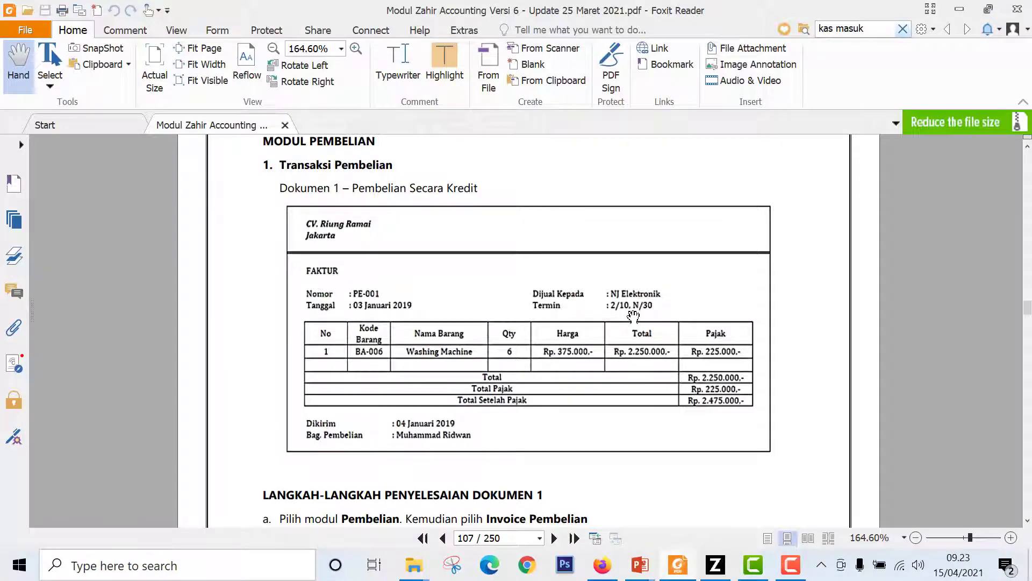
key(alt+Tab)
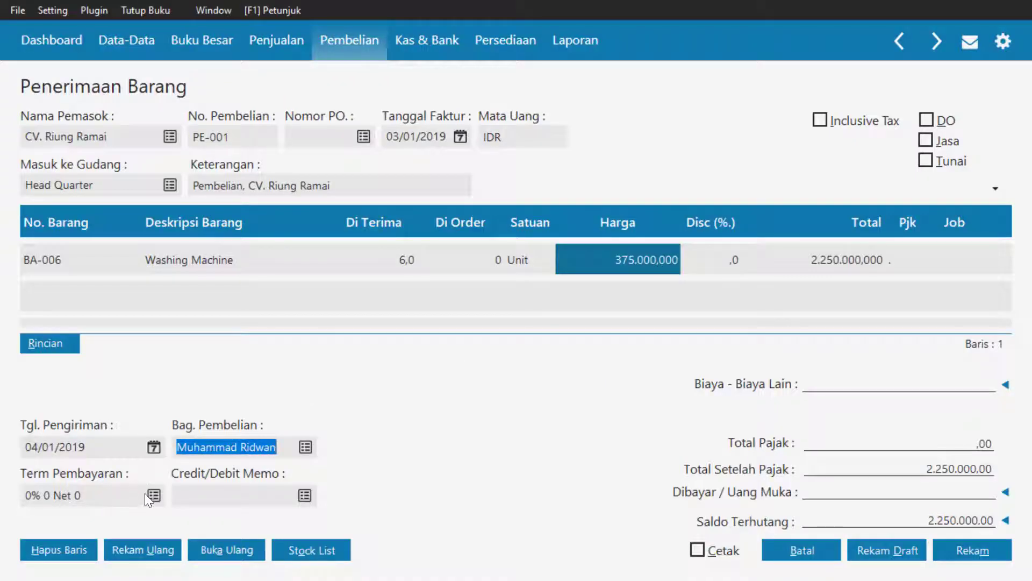
click(150, 496)
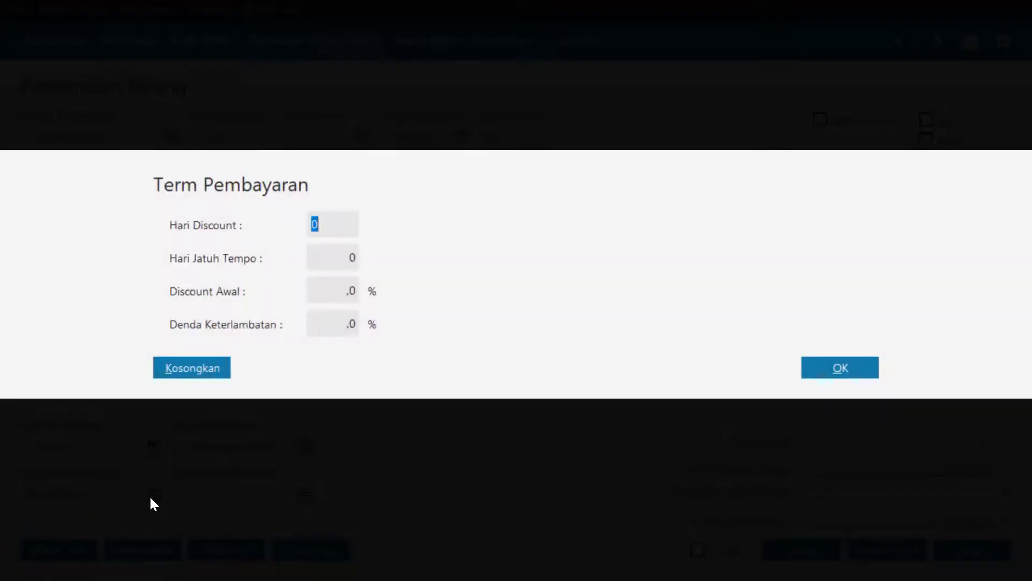
key(alt+Tab)
text(10)
key(Tab)
text(30)
key(Tab)
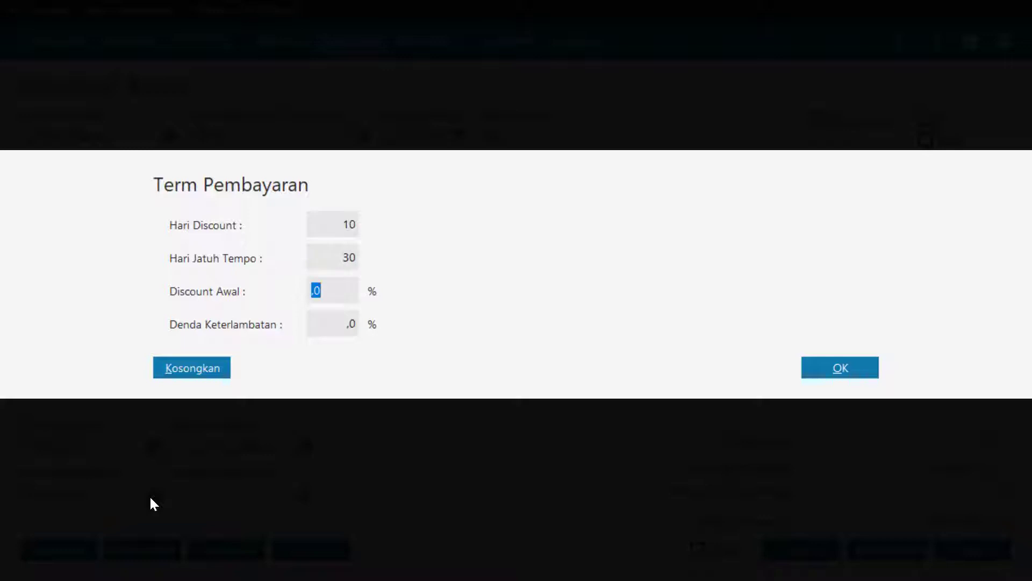
text(2)
key(Tab)
key(alt+Tab)
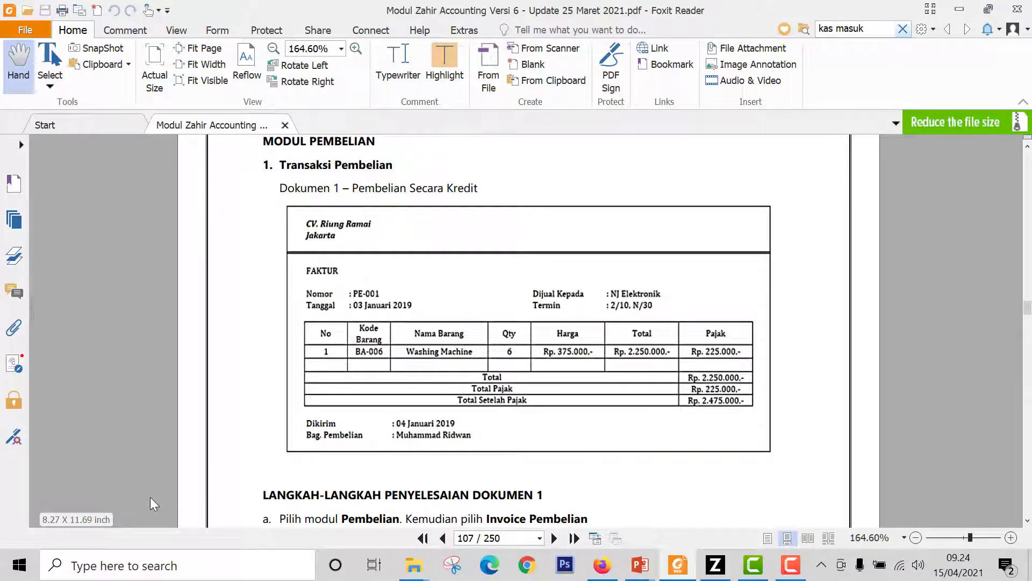
key(alt+Tab)
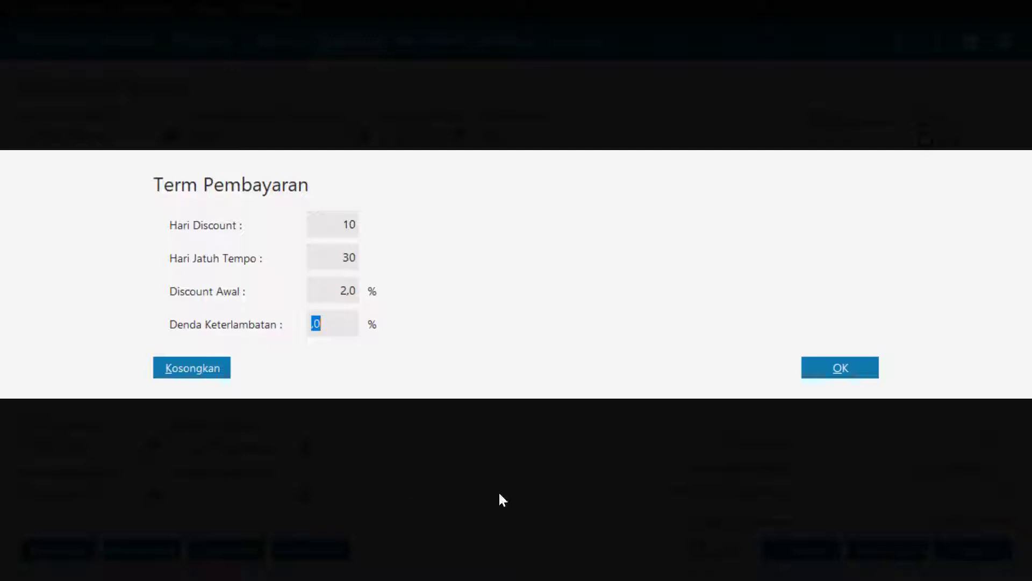
click(852, 372)
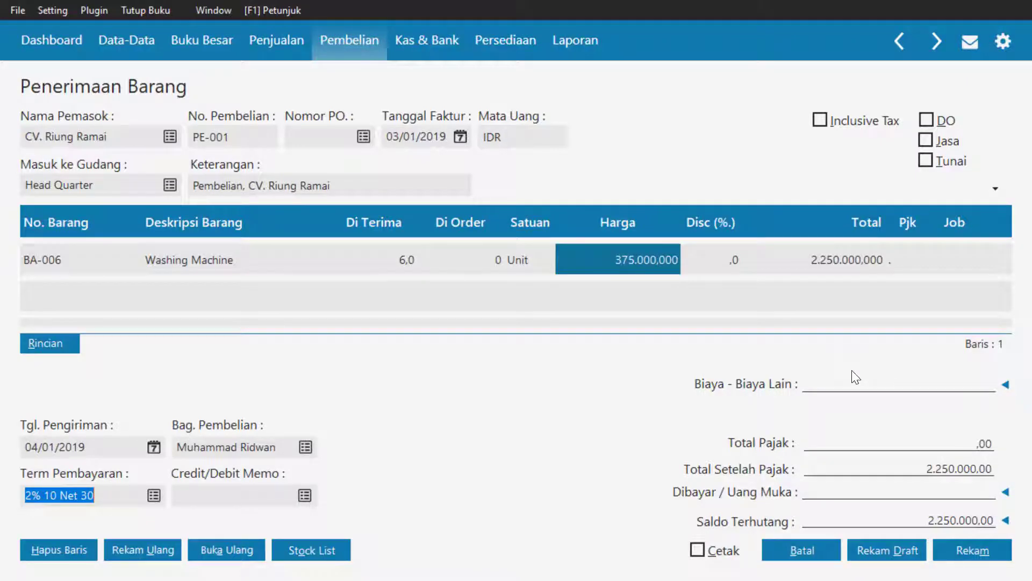
- Check the tax in Dokumen 1 and apply the PPN tax to the Washing Machine line, completing the line
key(alt+Tab)
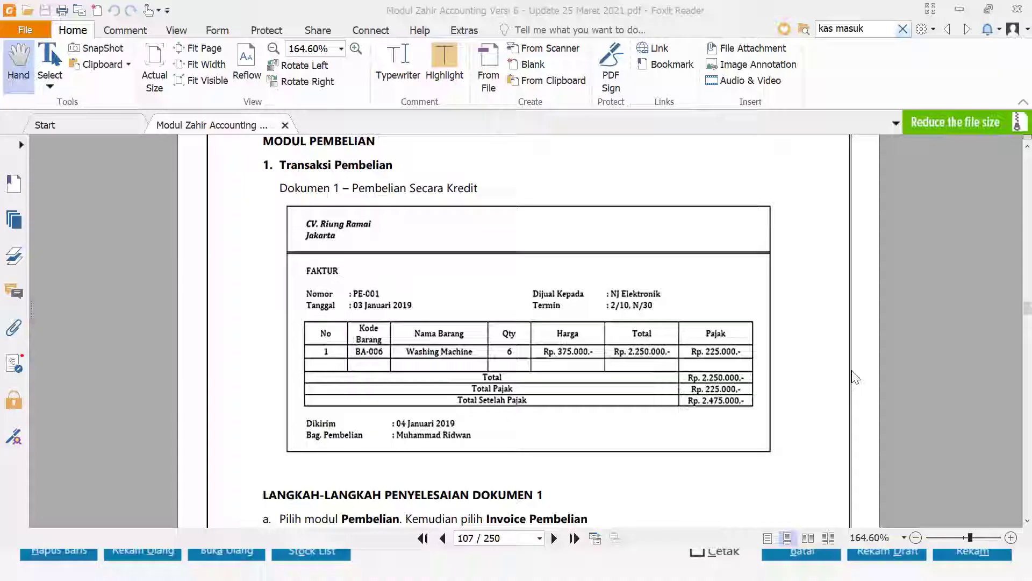
key(alt+Tab)
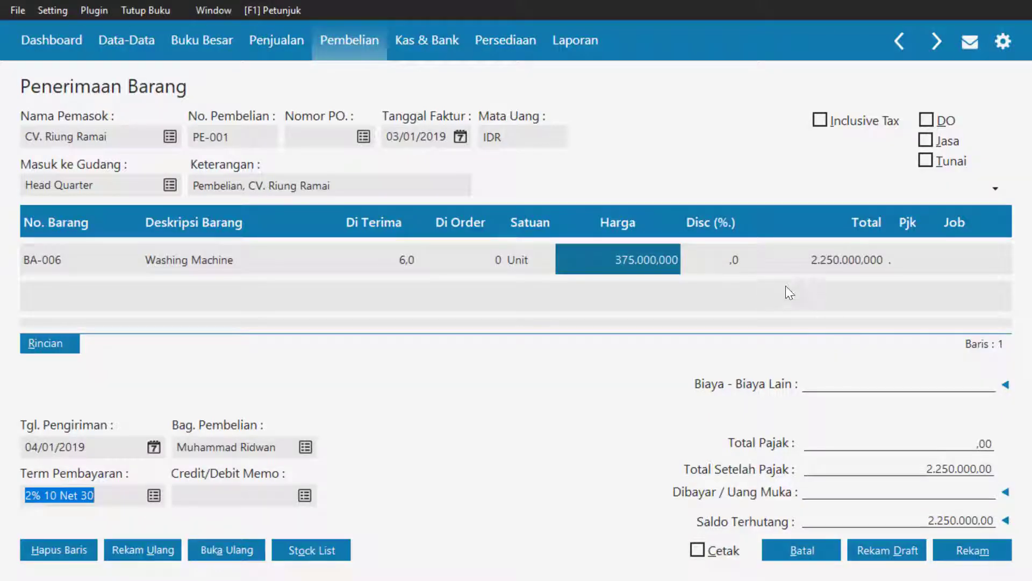
click(909, 257)
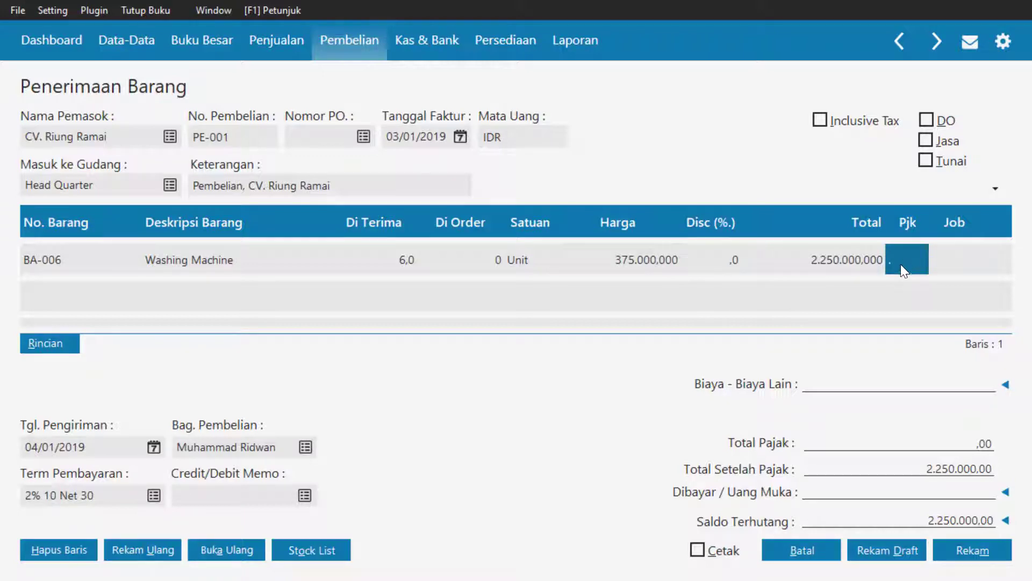
double_click(902, 264)
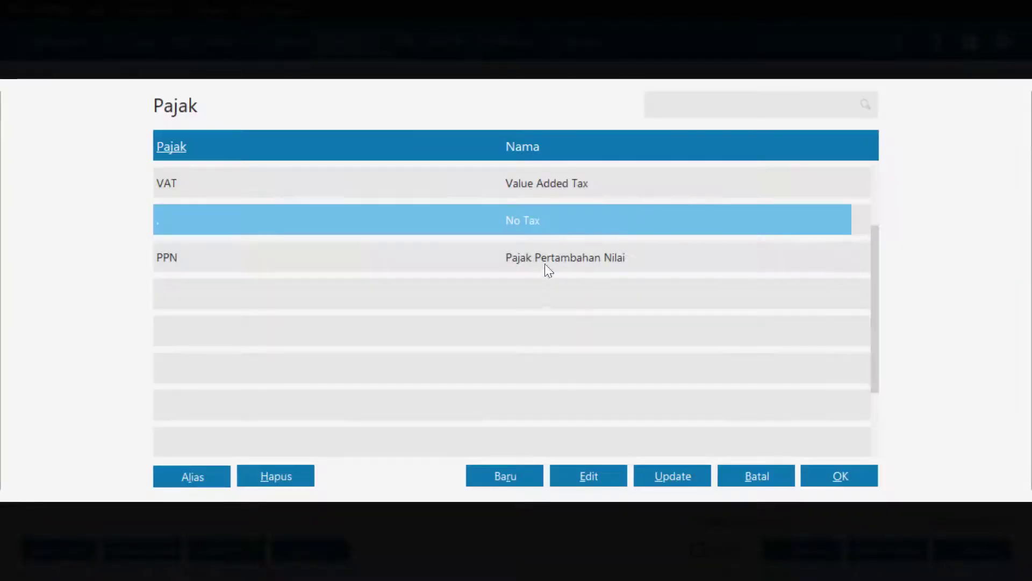
click(366, 256)
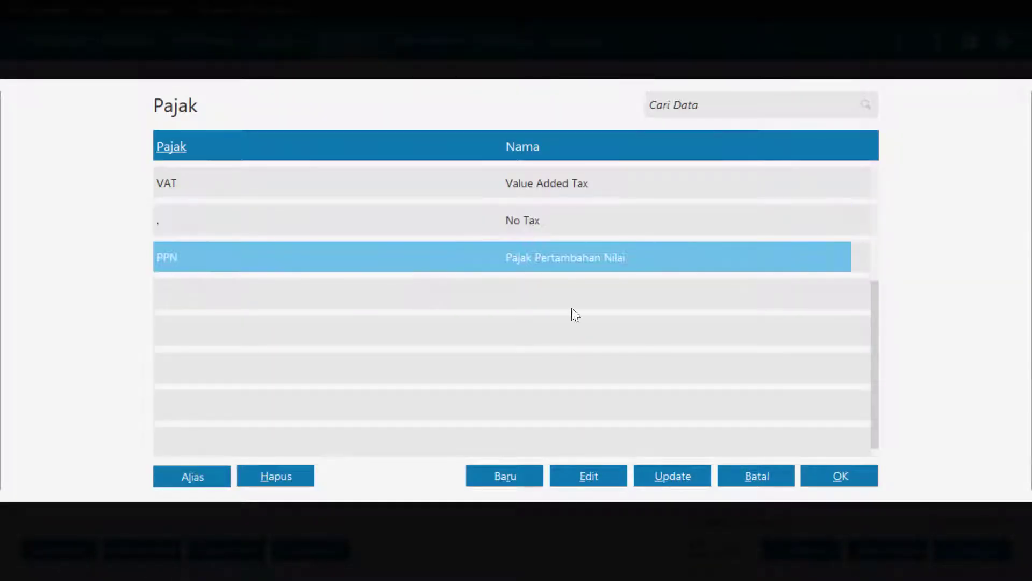
click(867, 479)
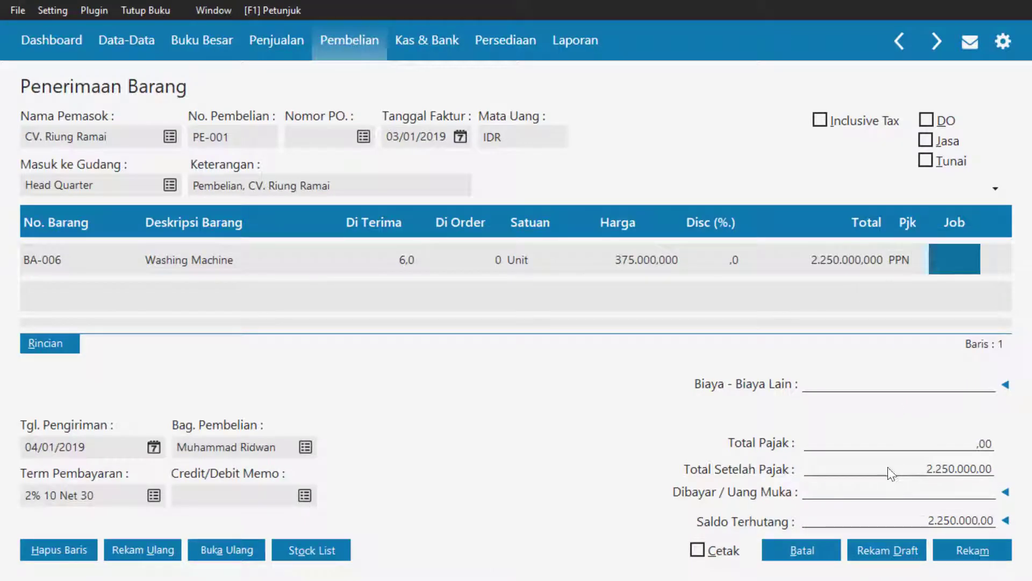
key(Return)
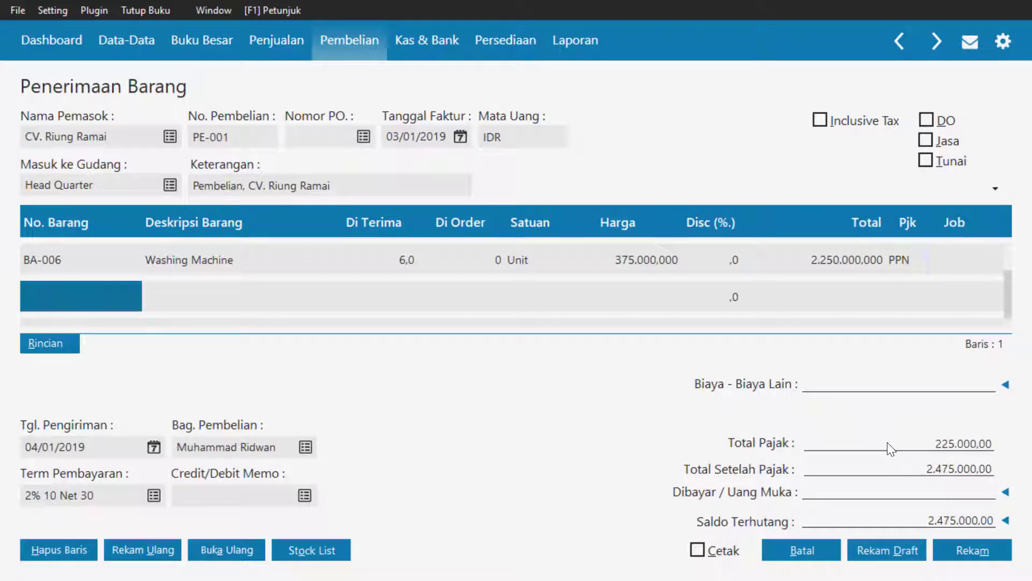
- Compare the invoice's total tax and total after tax with Dokumen 1 and record the purchase invoice
key(alt+Tab)
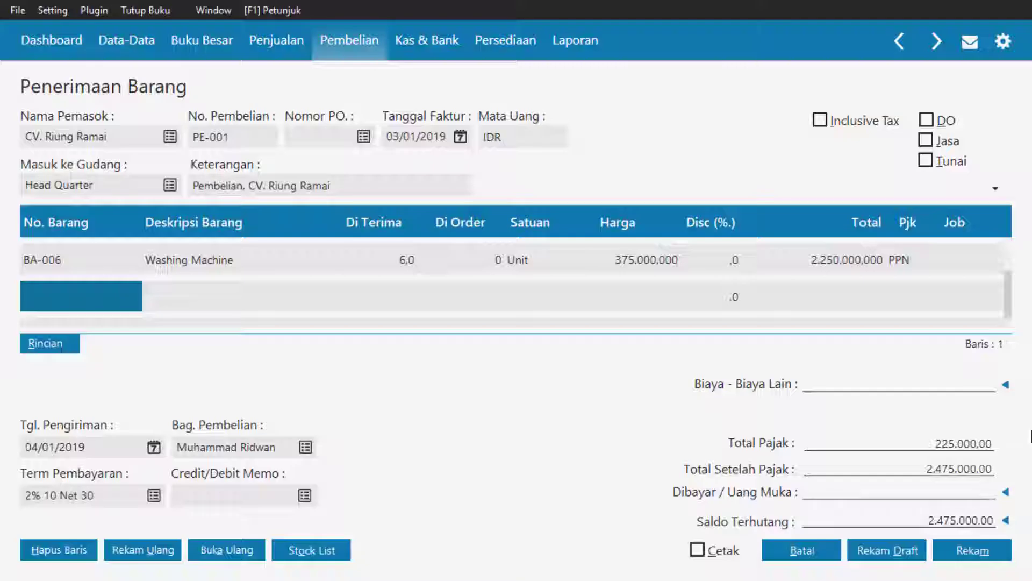
key(alt+Tab)
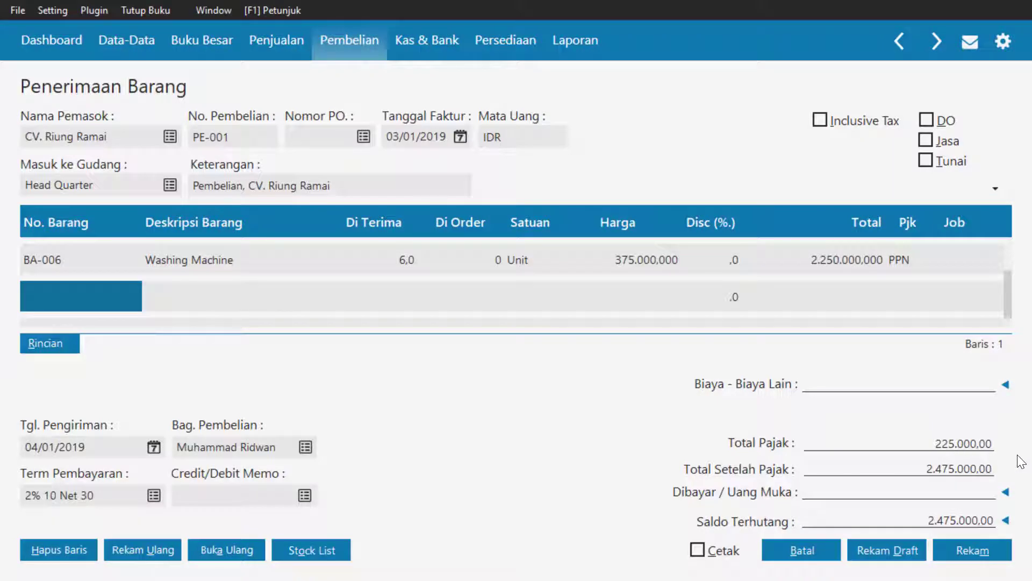
key(alt+Tab)
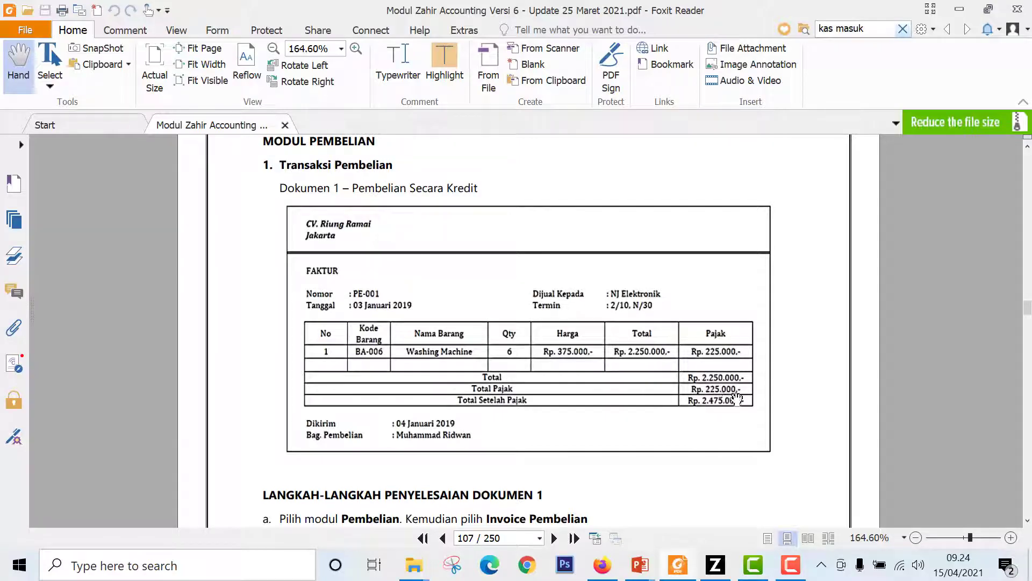
key(alt+Tab)
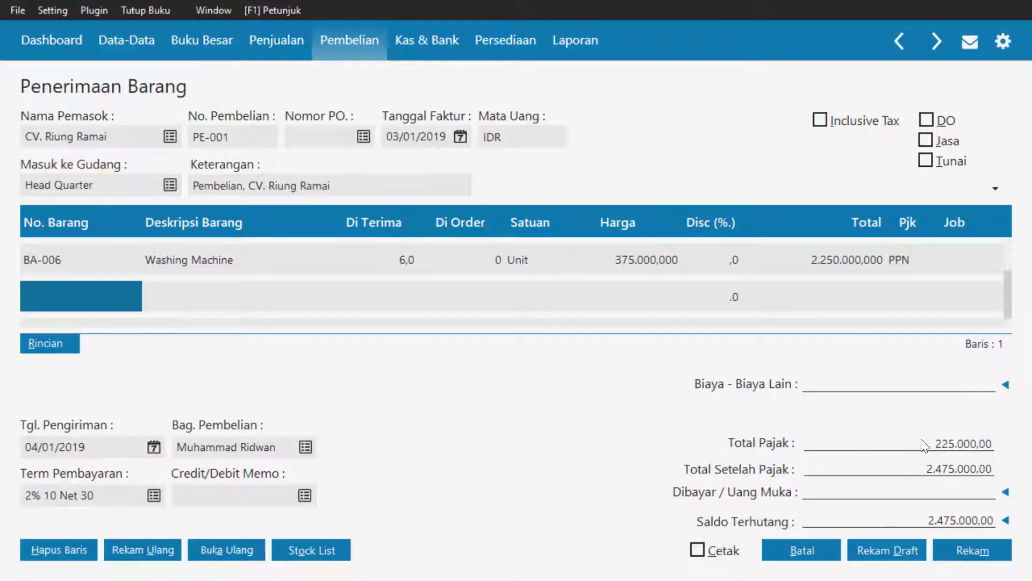
key(alt+Tab)
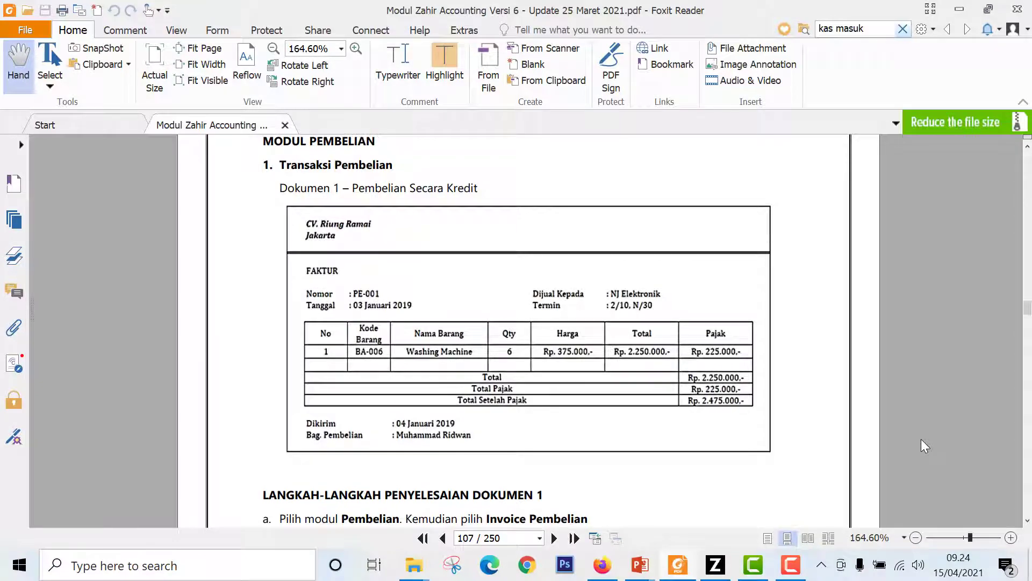
key(alt+Tab)
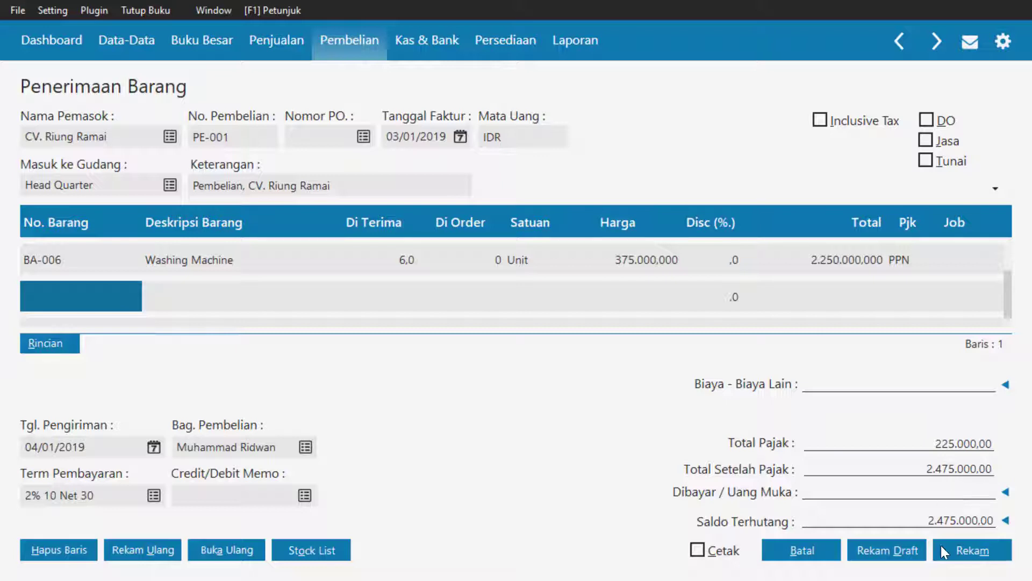
click(989, 551)
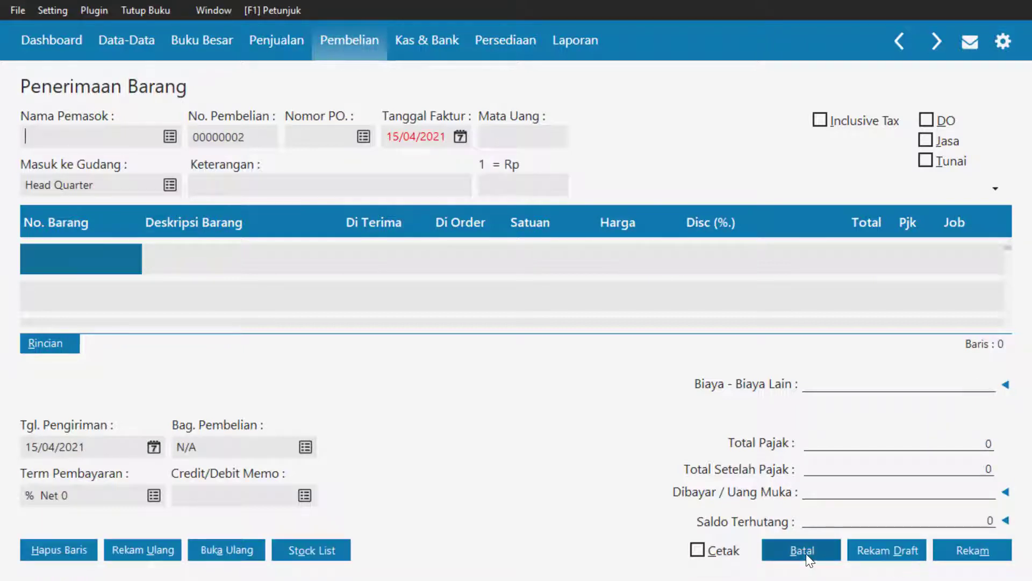
- Close the blank invoice form and the Penerimaan Barang list, and switch to the module PDF in Foxit Reader
click(806, 556)
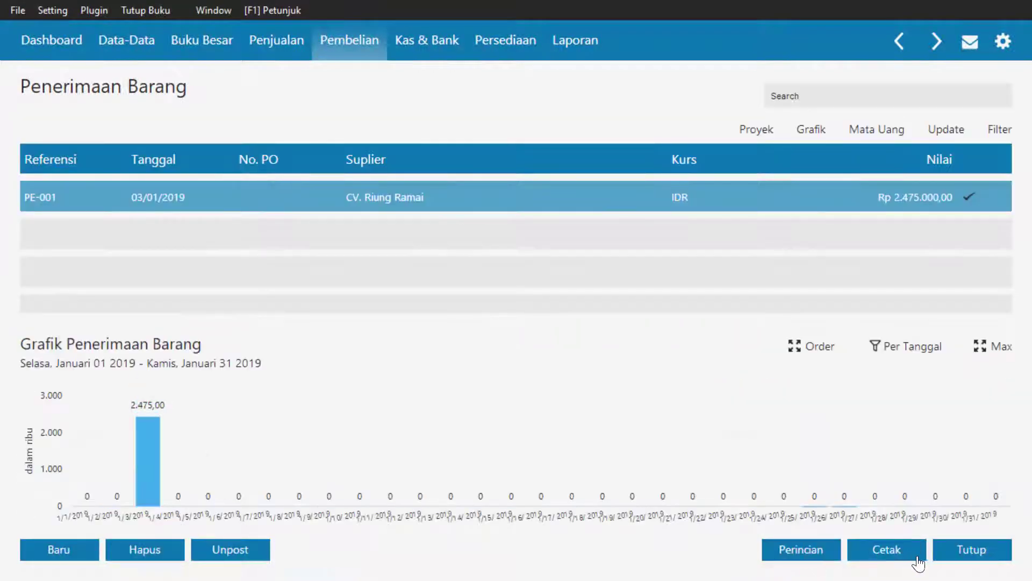
click(976, 551)
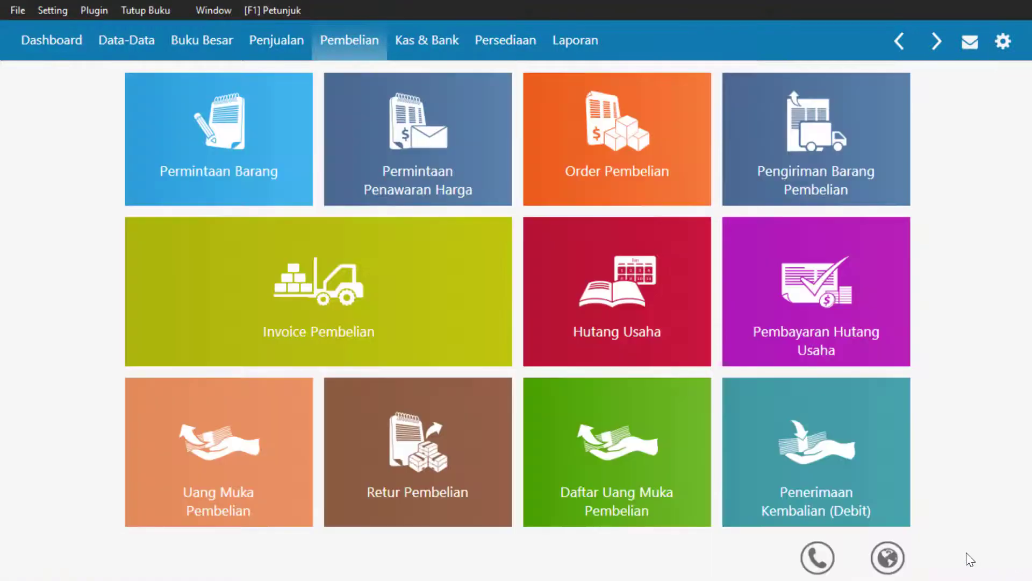
key(alt+Tab)
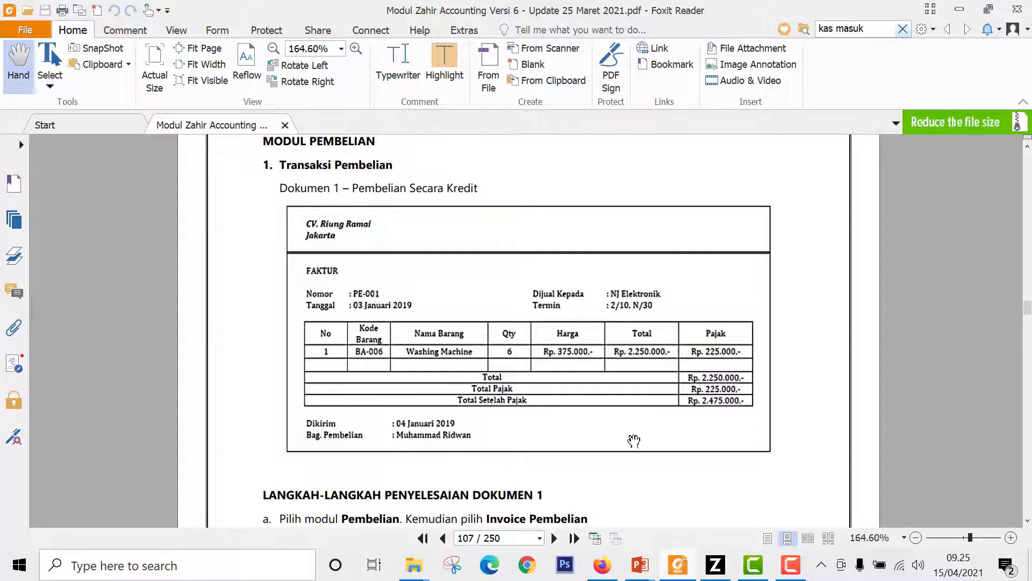
- Go to page 109 of the module PDF and find Dokumen 2 – Pembelian Secara Tunai
click(462, 539)
text(109)
key(Return)
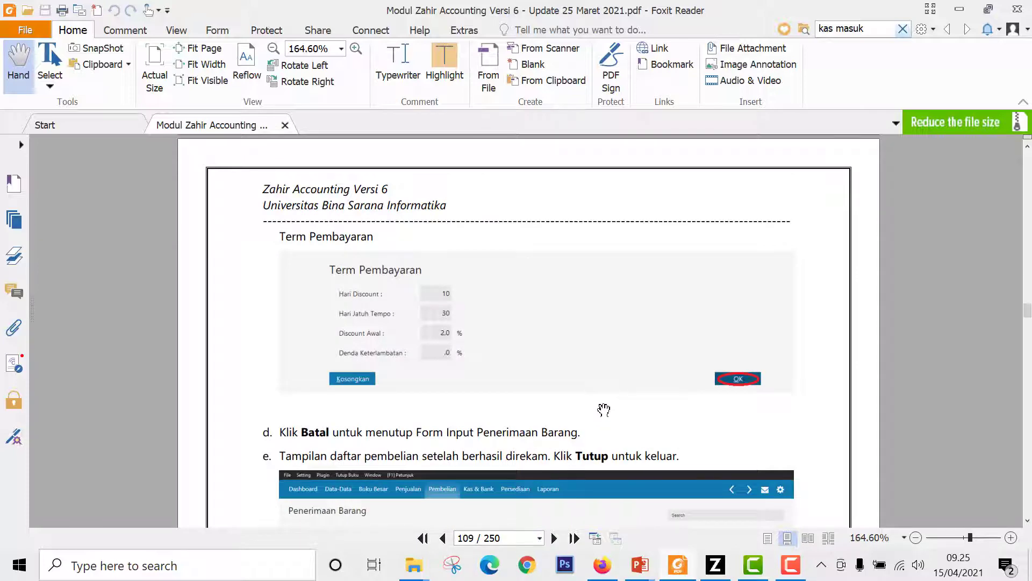
scroll(604, 408, down, 10)
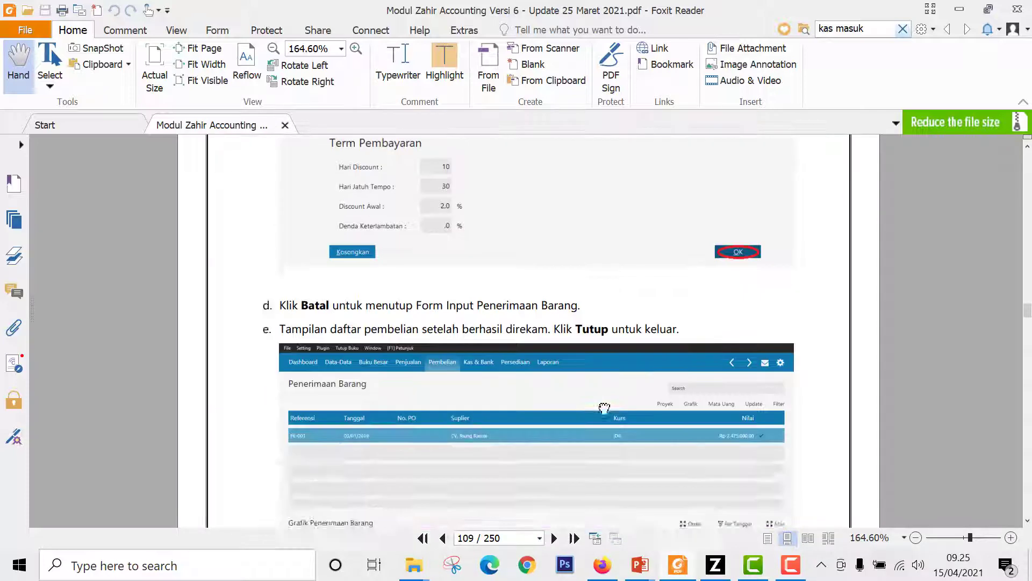
scroll(604, 408, down, 5)
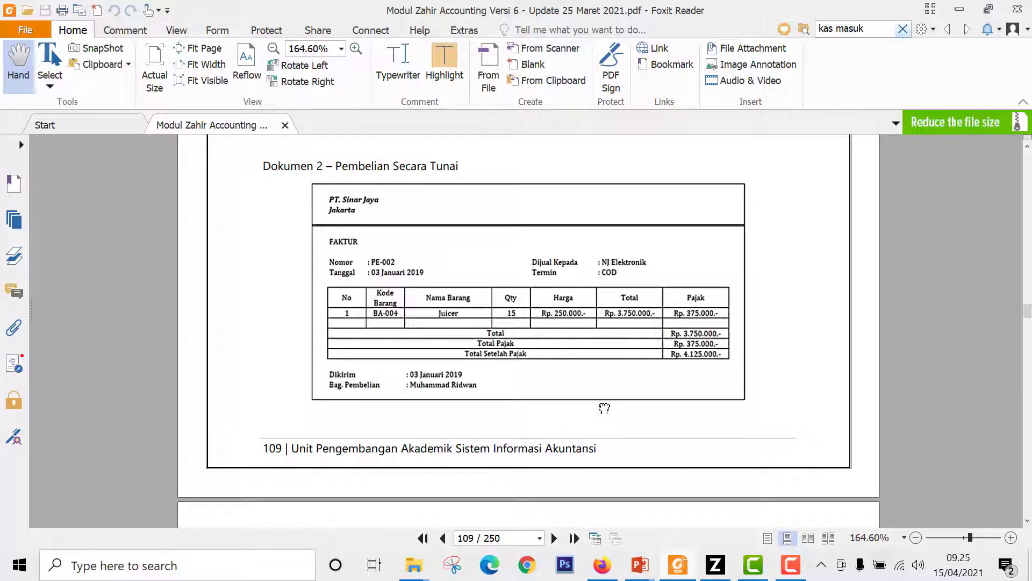
- Switch to Zahir Accounting and start a new purchase invoice from the Invoice Pembelian list
key(alt+Tab)
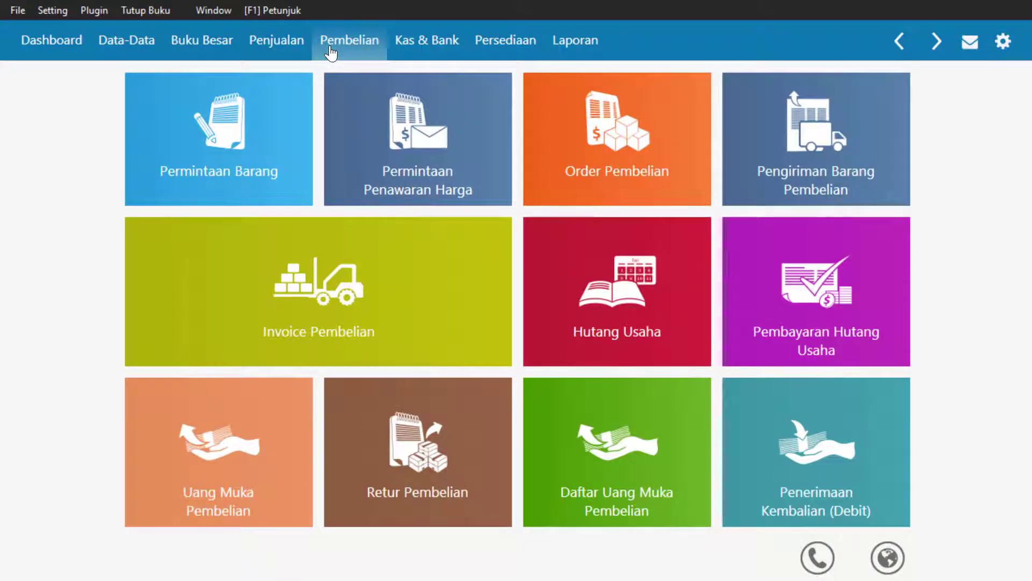
click(349, 292)
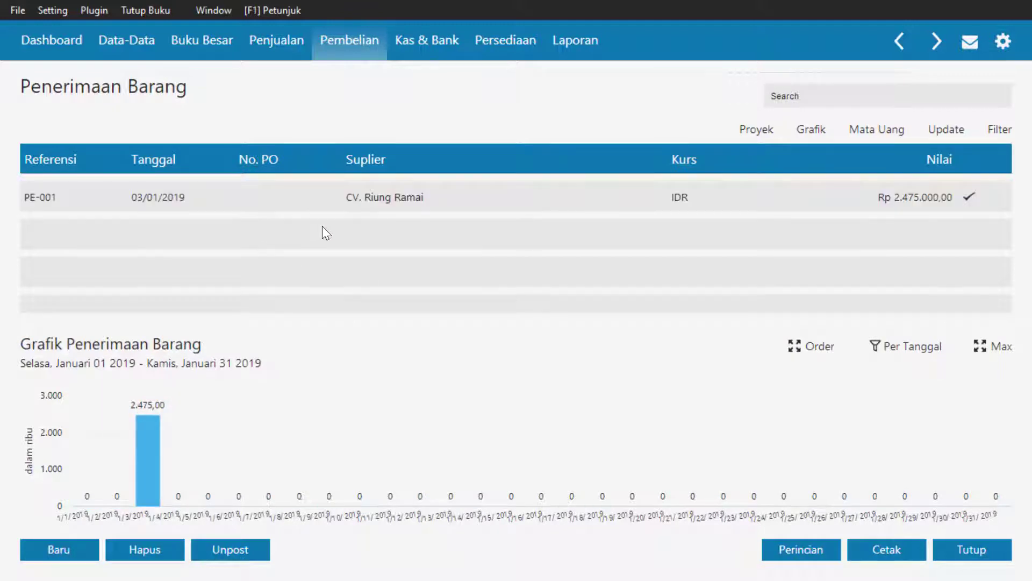
click(59, 550)
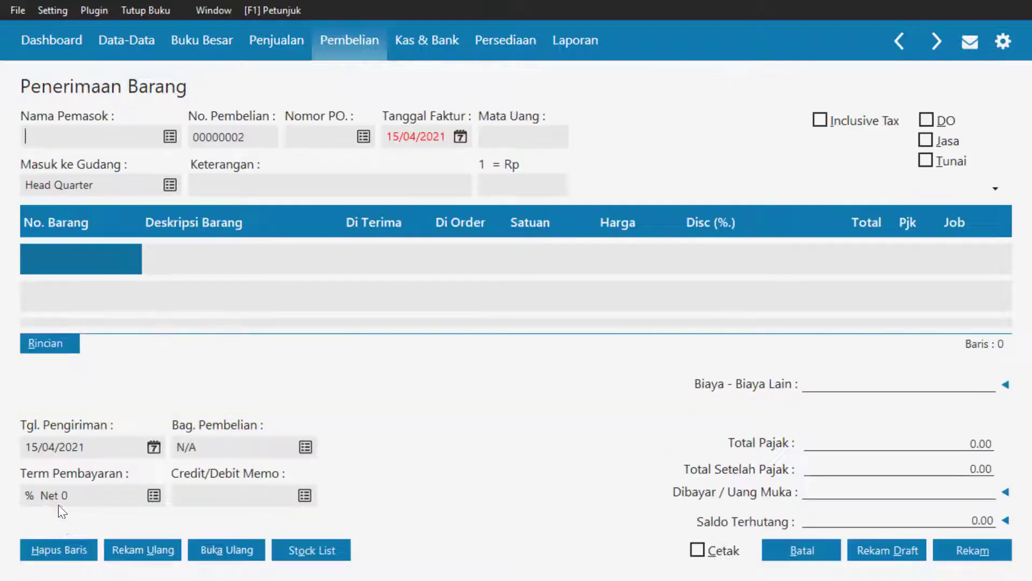
- Check the supplier in Dokumen 2 and choose vendor PT. Sinar Jaya as the invoice's Nama Pemasok
key(alt+Tab)
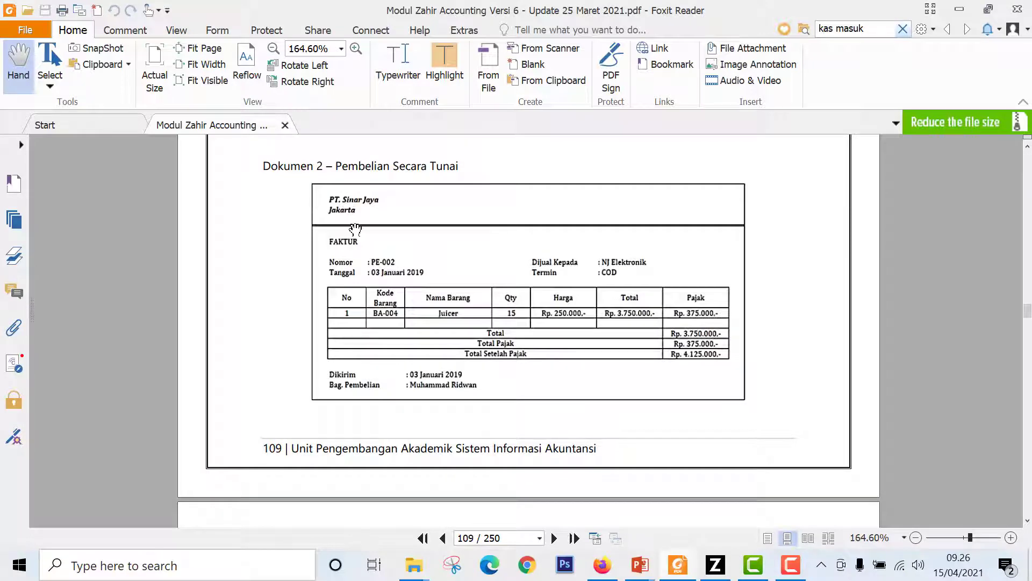
key(alt+Tab)
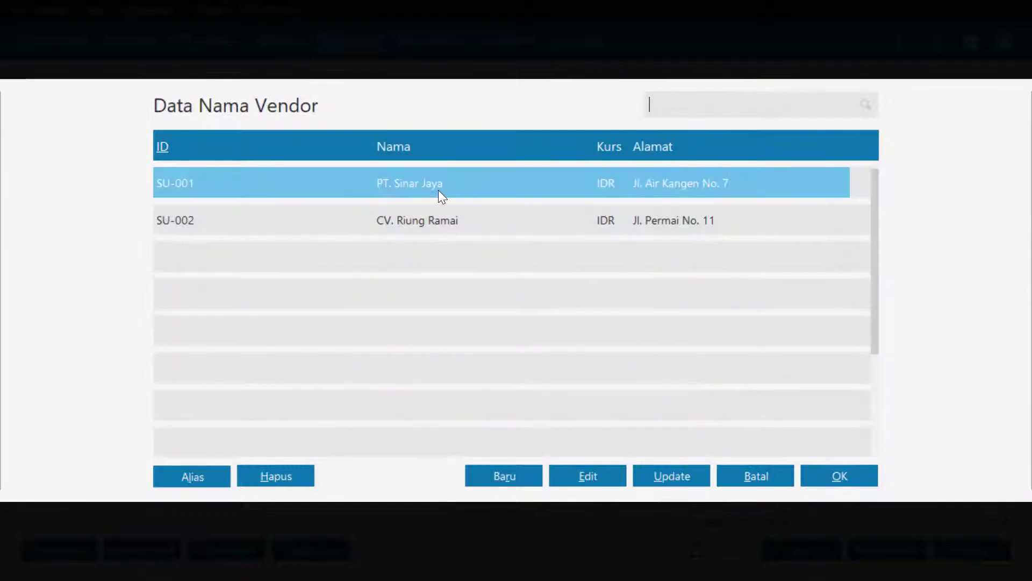
click(438, 190)
click(839, 478)
- Check the purchase type in Dokumen 2 and mark the invoice as Tunai
key(alt+Tab)
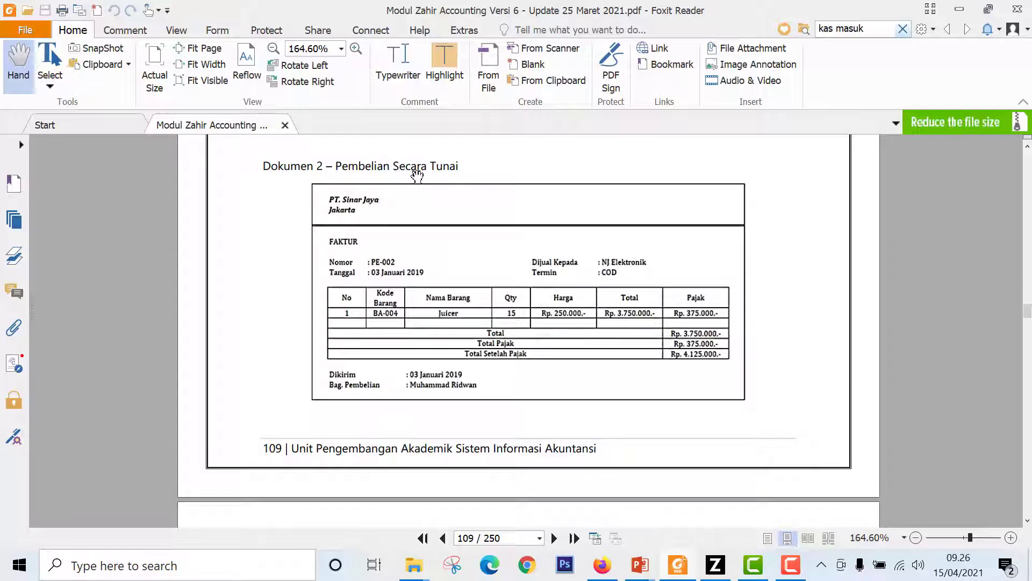
key(alt+Tab)
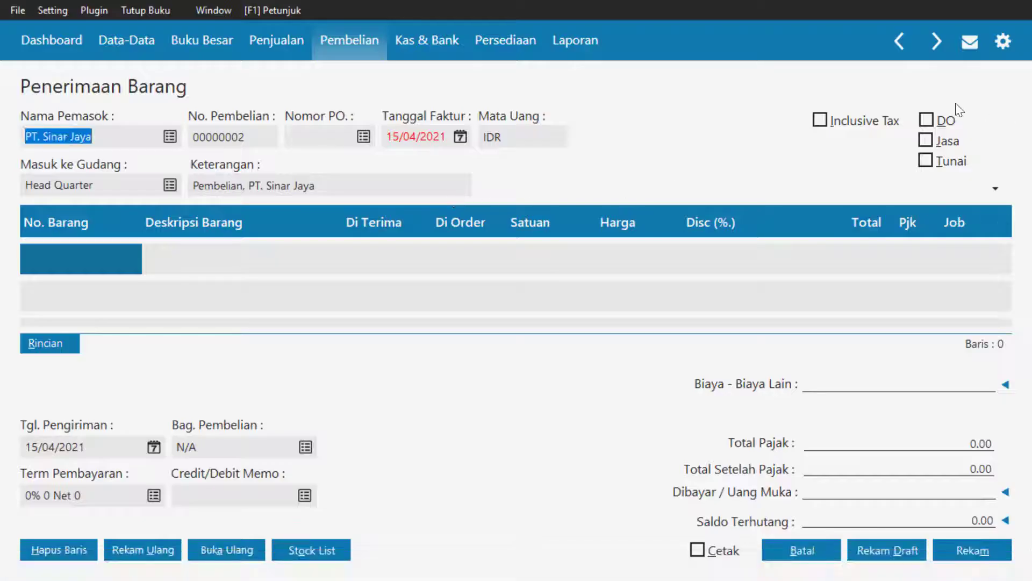
click(925, 163)
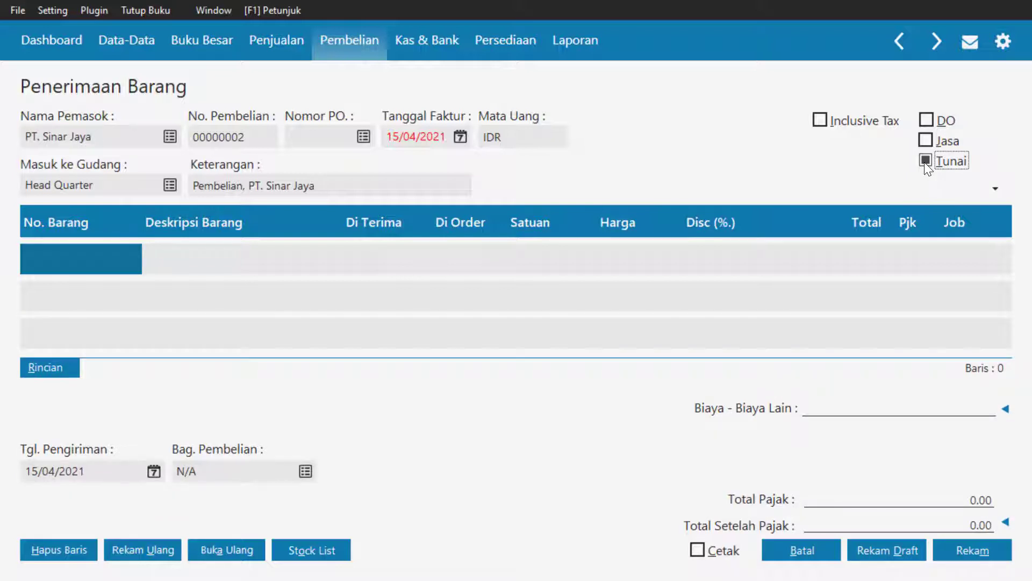
- Set the No. Pembelian to PE-002 and the Tanggal Faktur to 03/01/2019, as given in Dokumen 2
double_click(246, 135)
key(alt+Tab)
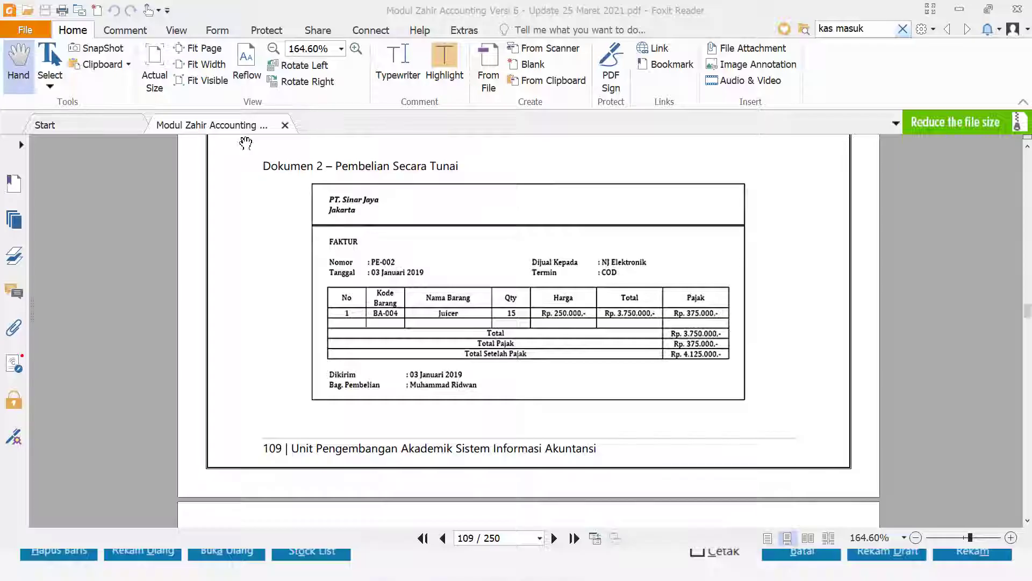
key(alt+Tab)
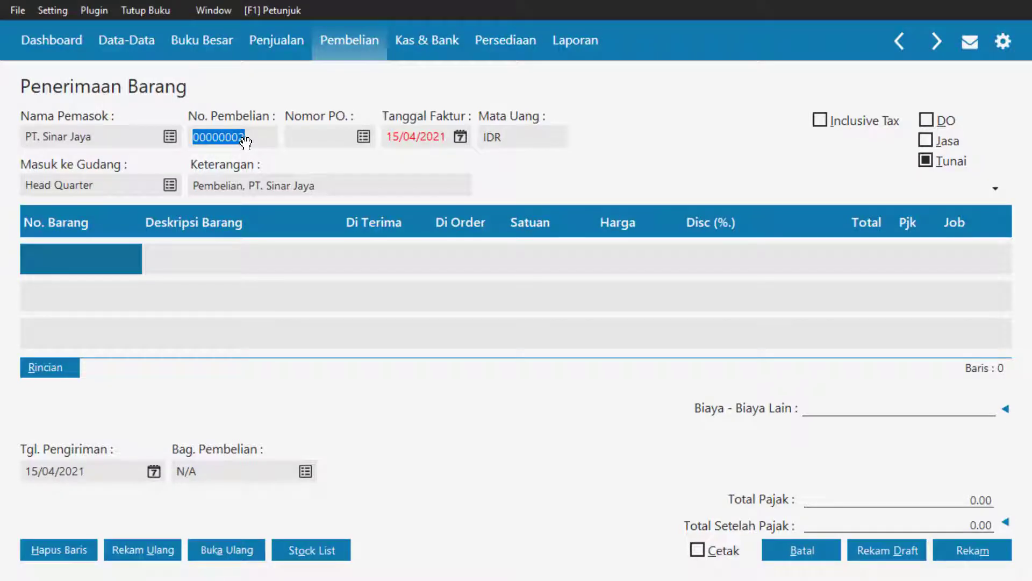
text(PE-002)
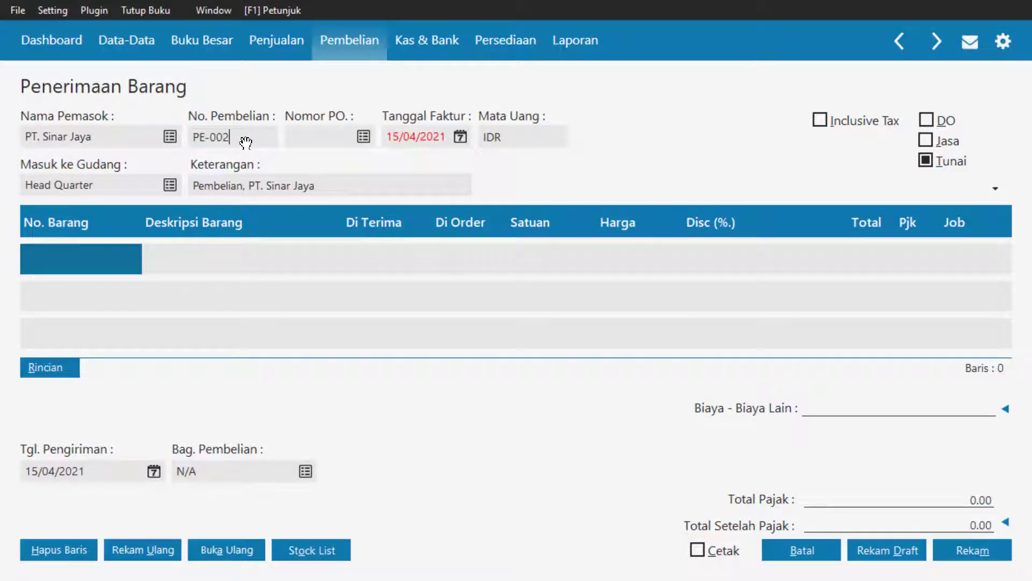
key(Tab)
key(Tab)
key(alt+Tab)
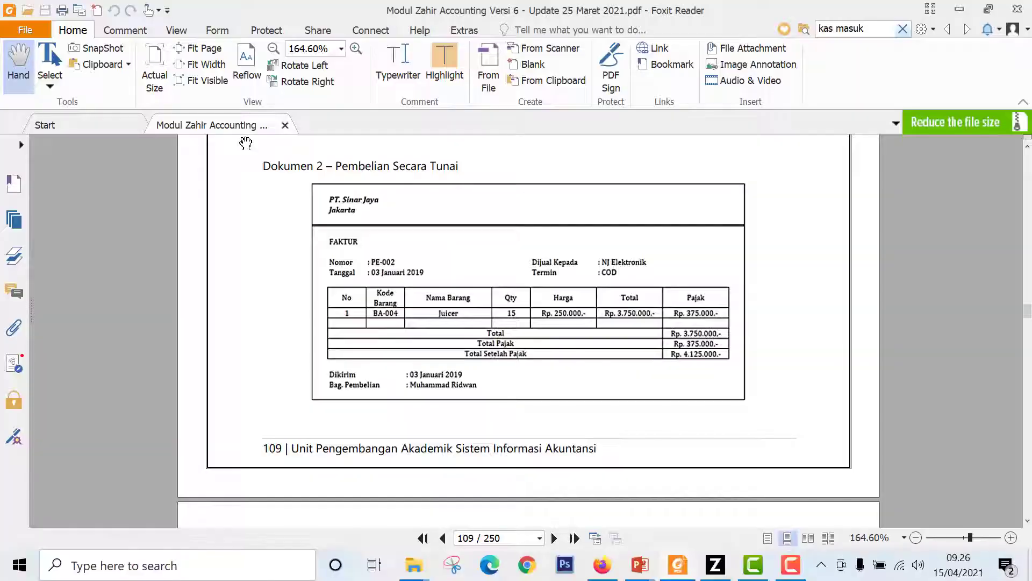
key(alt+Tab)
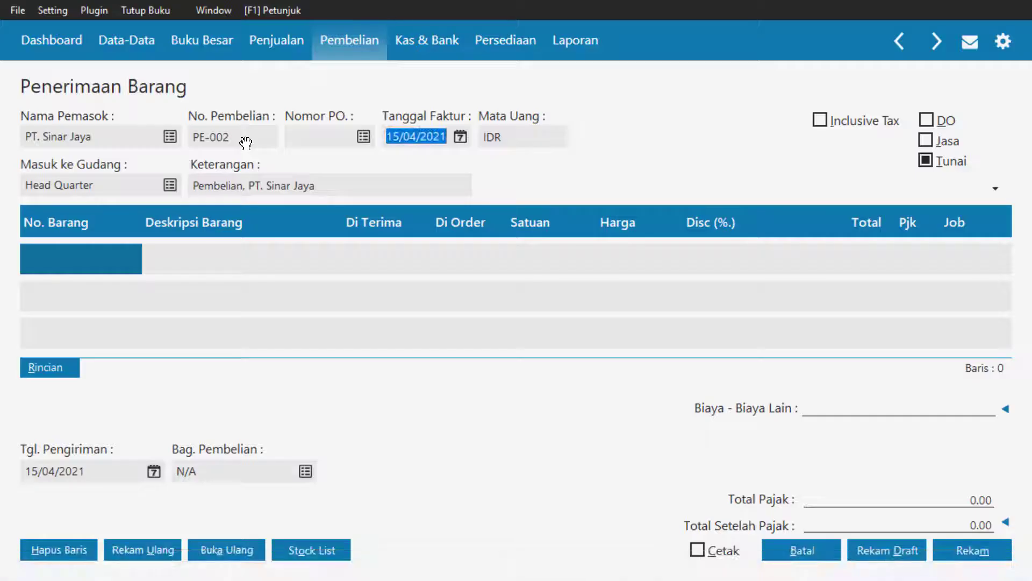
text(03/01/2019)
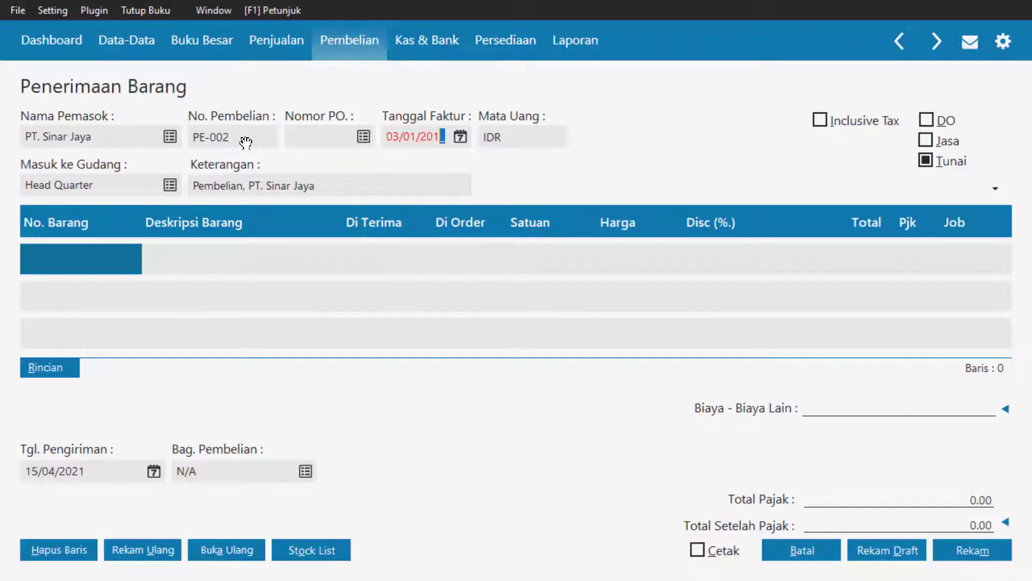
click(365, 185)
- Check the delivery date in Dokumen 2 and set the Tgl. Pengiriman to 03/01/2019
key(alt+Tab)
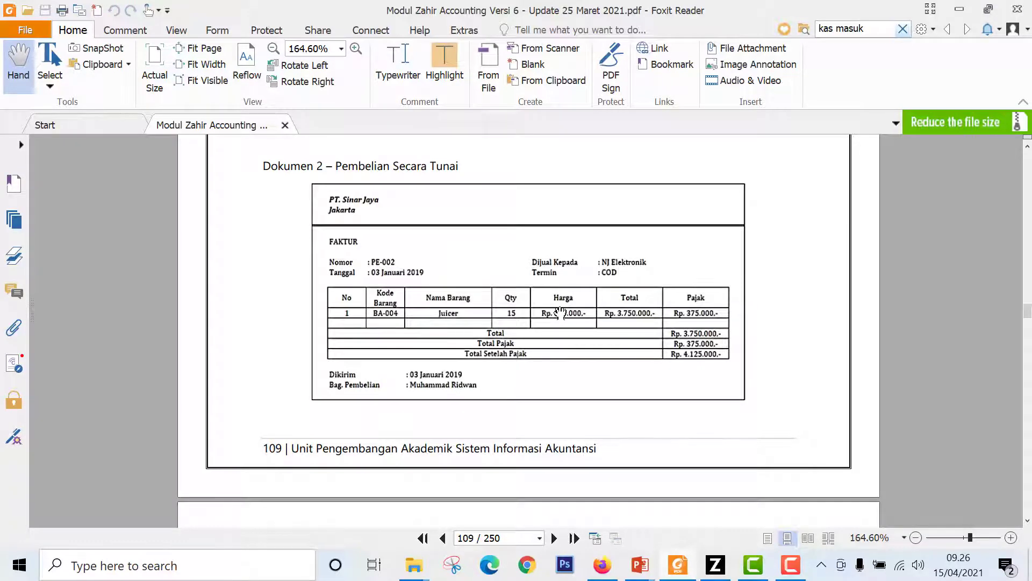
key(alt+Tab)
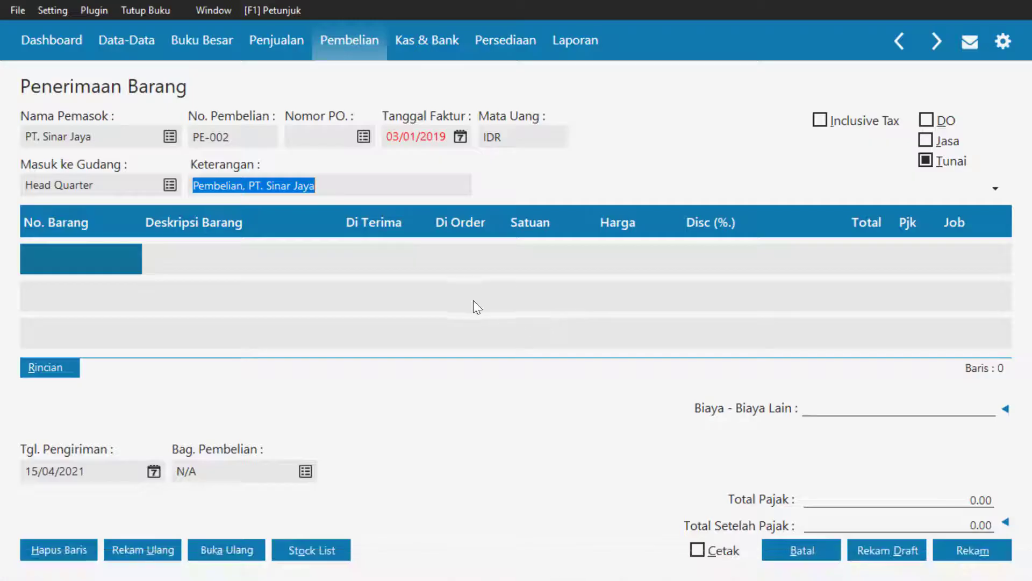
key(alt+Tab)
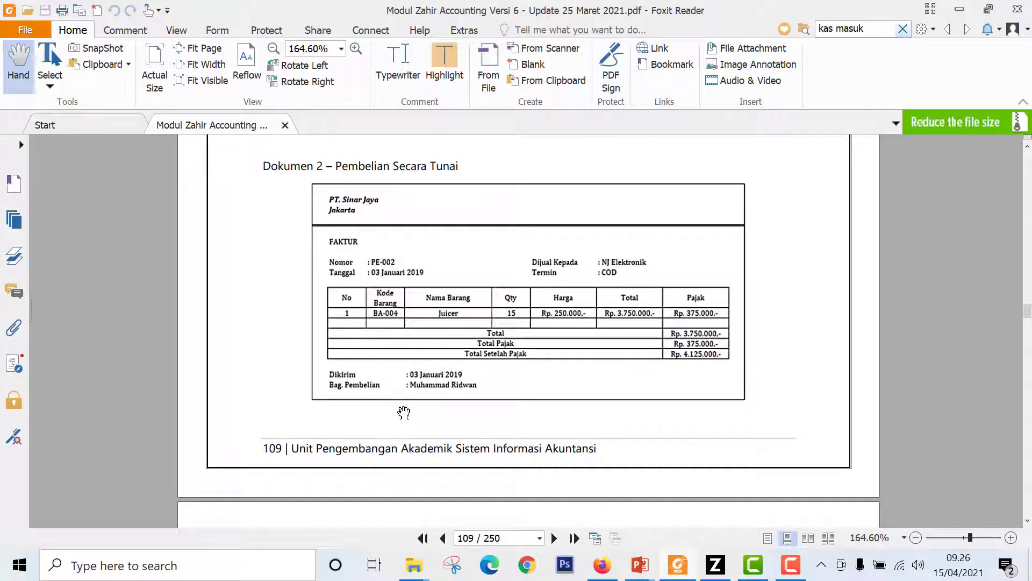
key(alt+Tab)
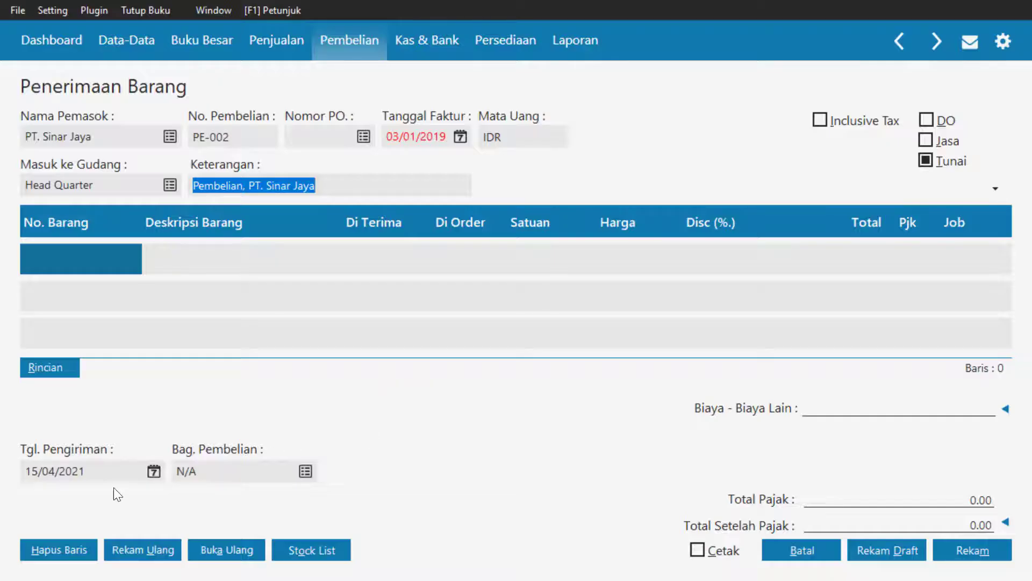
click(124, 470)
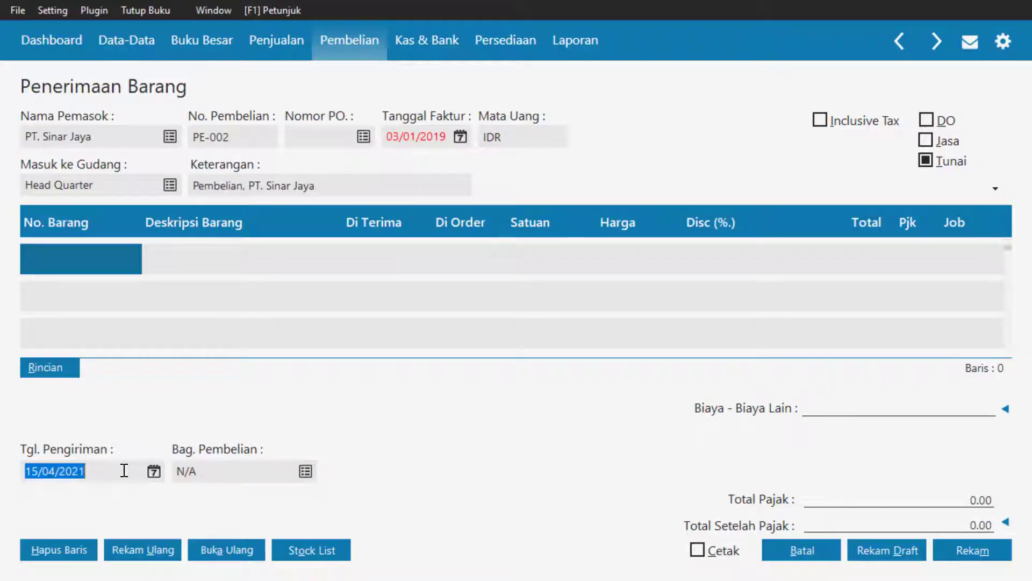
text(03/)
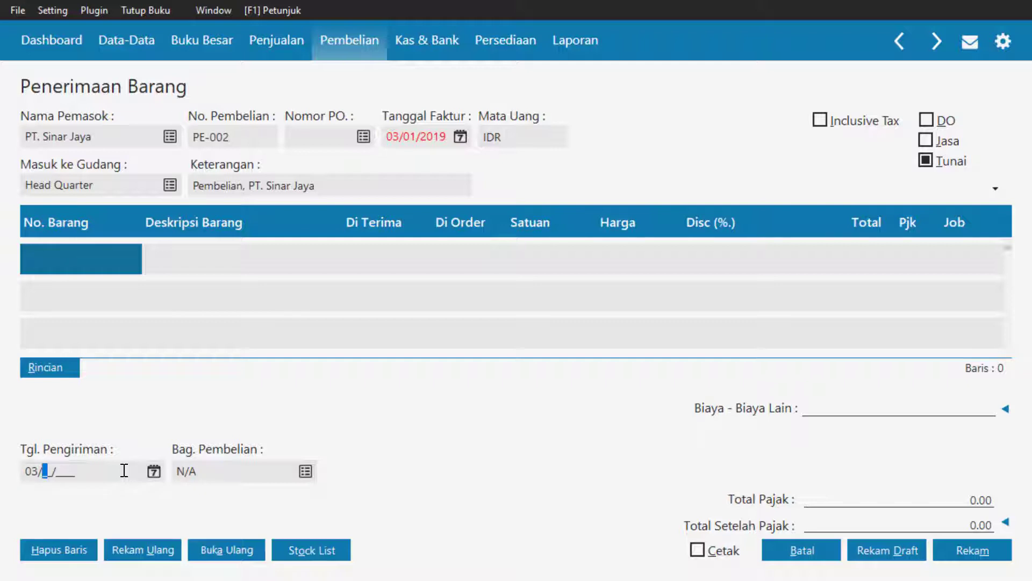
text(01/2019)
- Check the purchasing employee in Dokumen 2 and assign employee KA-002 as the Bag. Pembelian
key(alt+Tab)
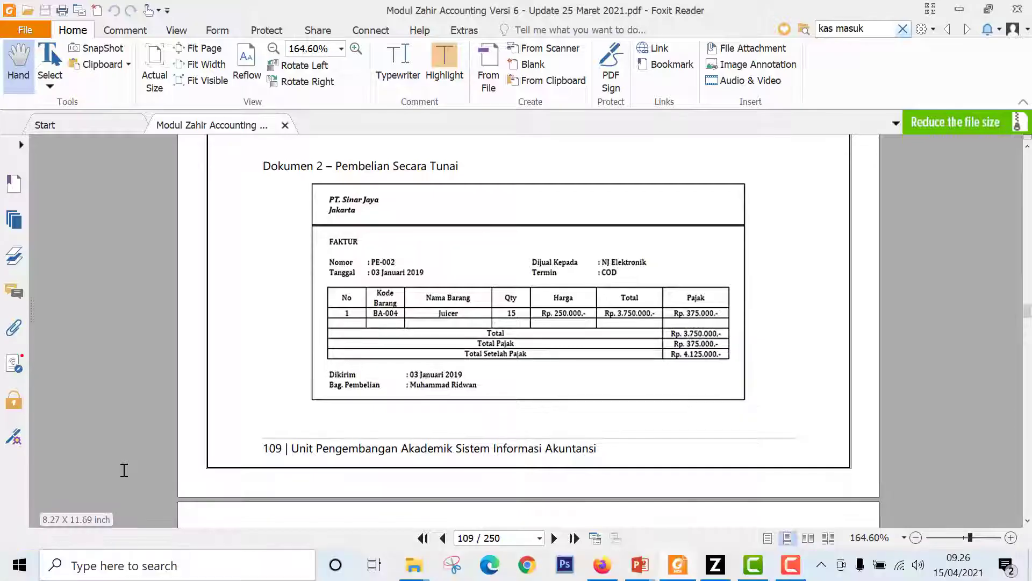
key(alt+Tab)
click(305, 471)
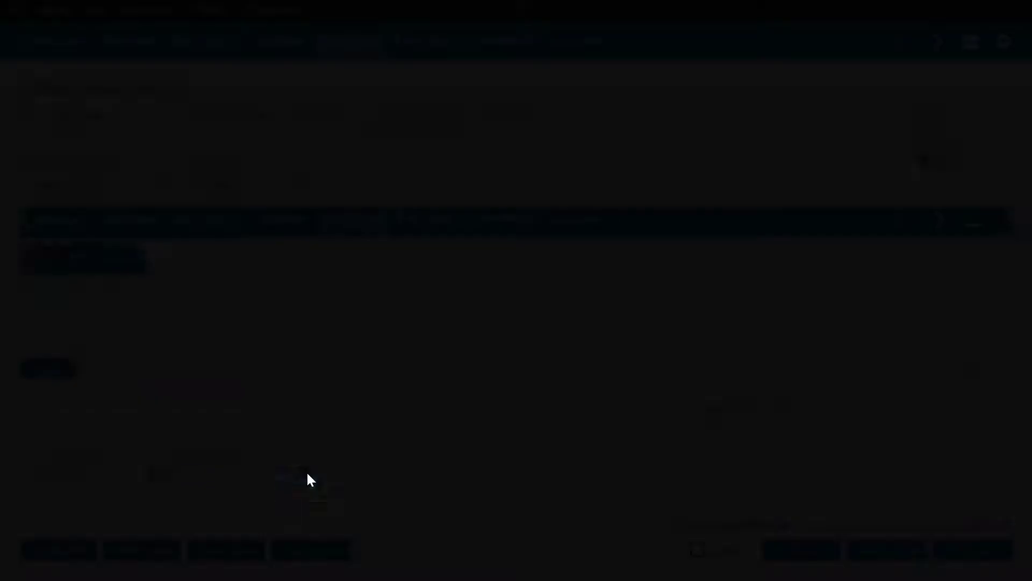
click(440, 230)
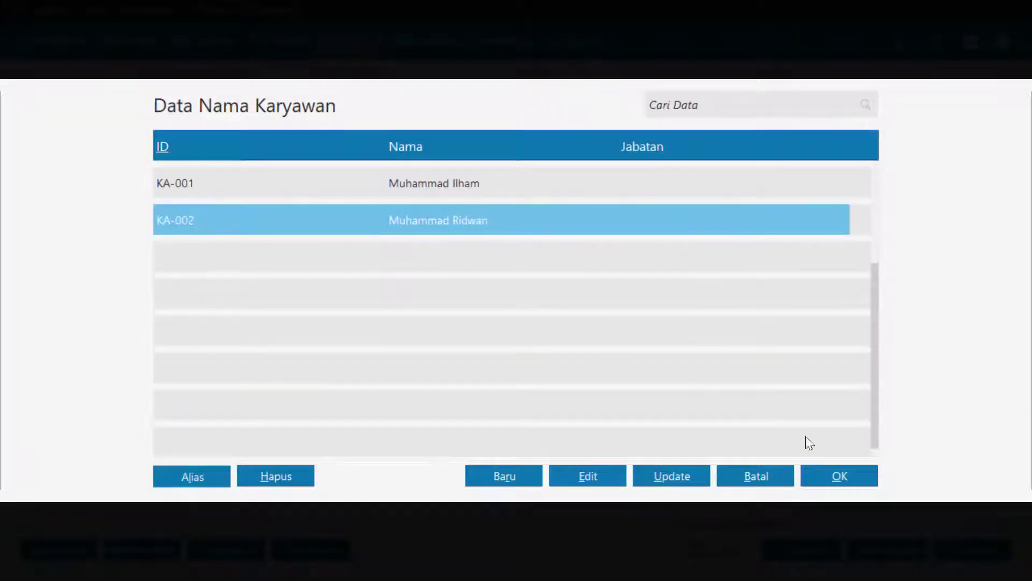
click(839, 481)
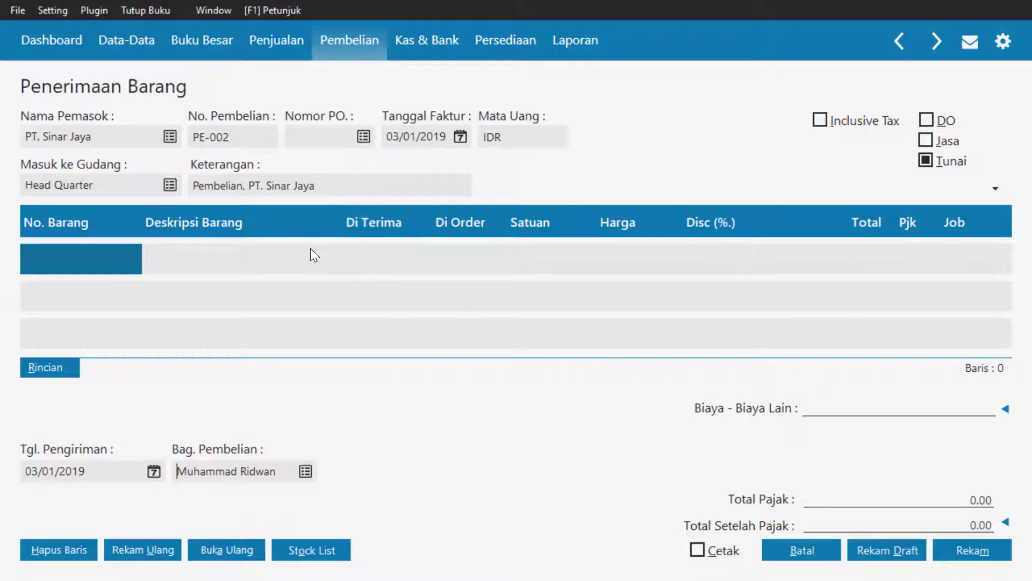
- Check the item in Dokumen 2 and add BA-004 Juicer as the first invoice line
key(alt+Tab)
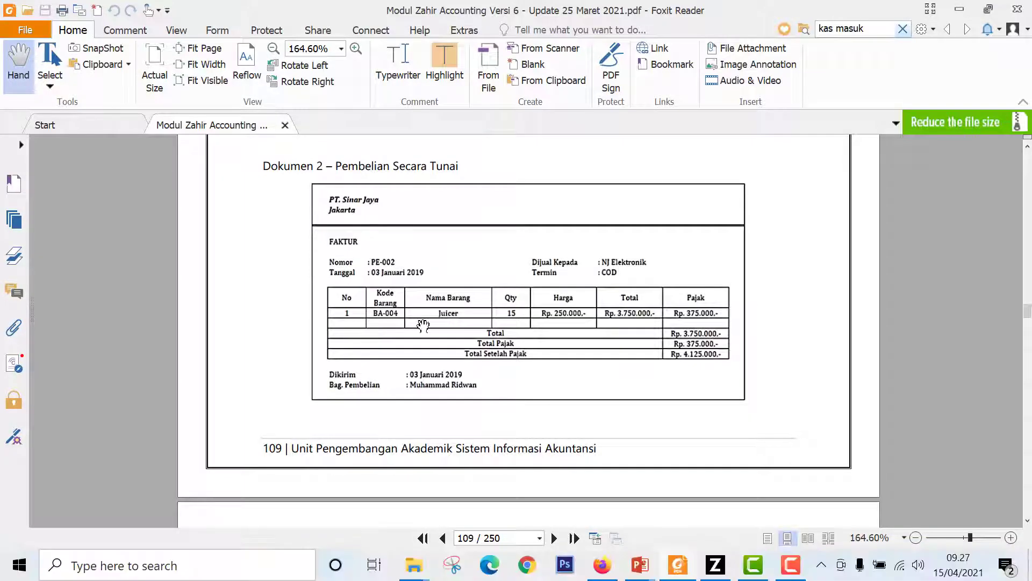
key(alt+Tab)
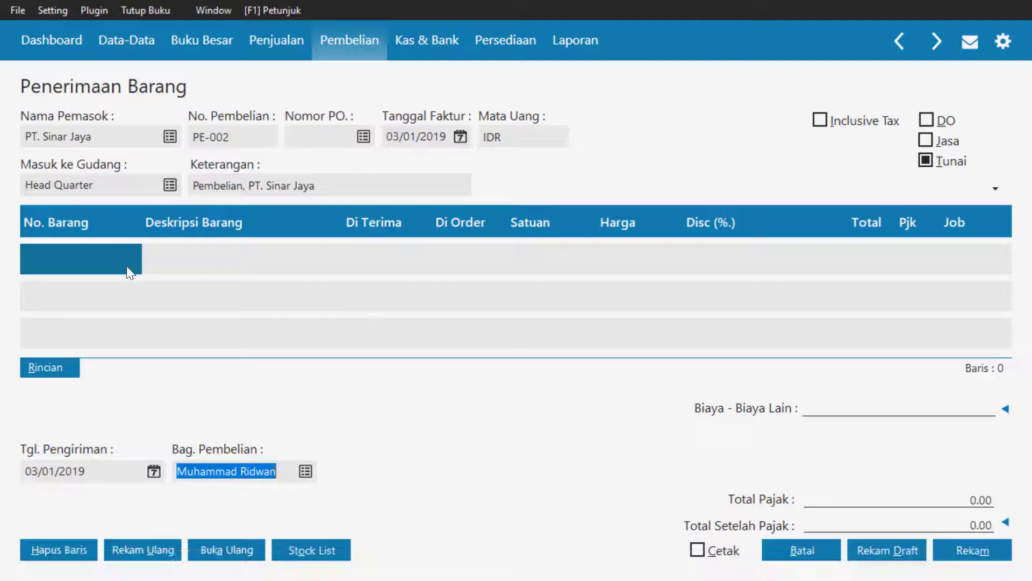
double_click(123, 265)
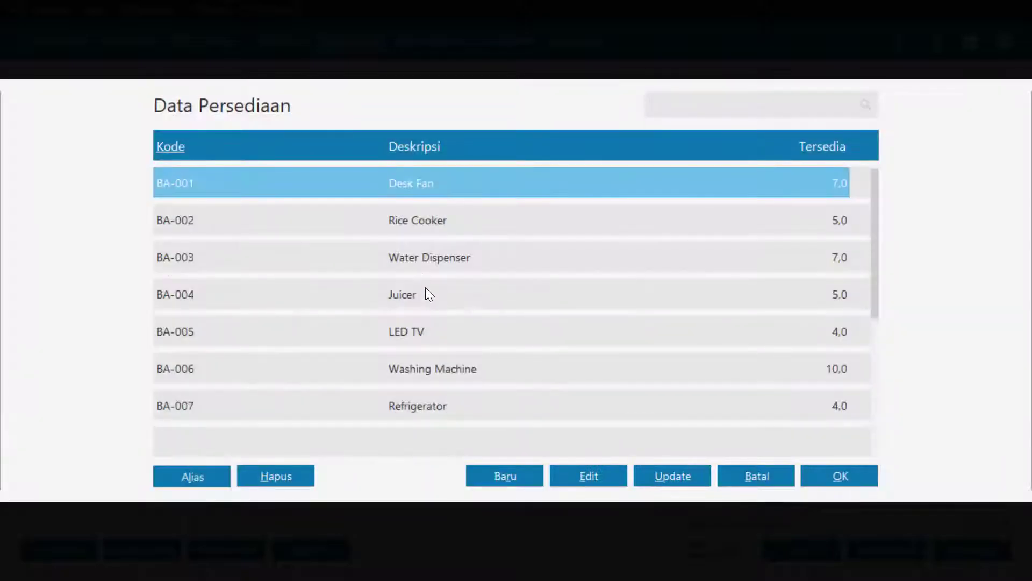
click(418, 297)
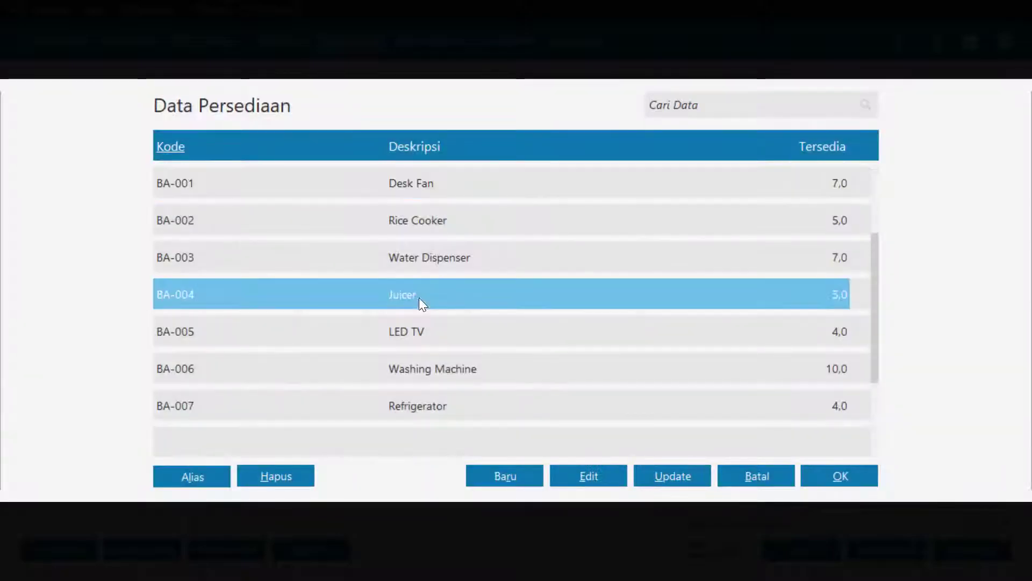
click(861, 476)
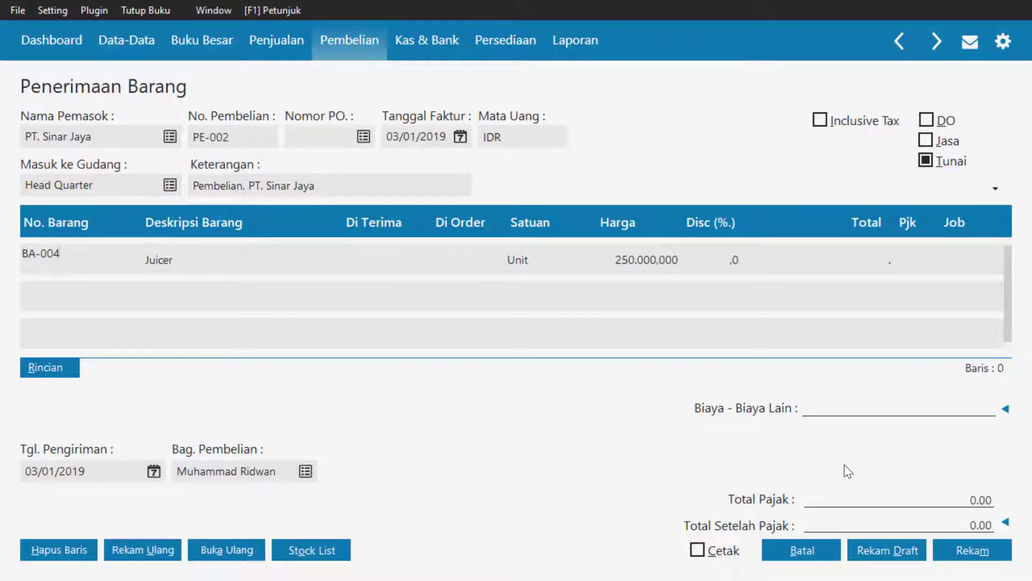
- Check the quantity in Dokumen 2, set the Juicer's Di Terima to 15 and advance to the line's tax cell
key(Tab)
key(alt+Tab)
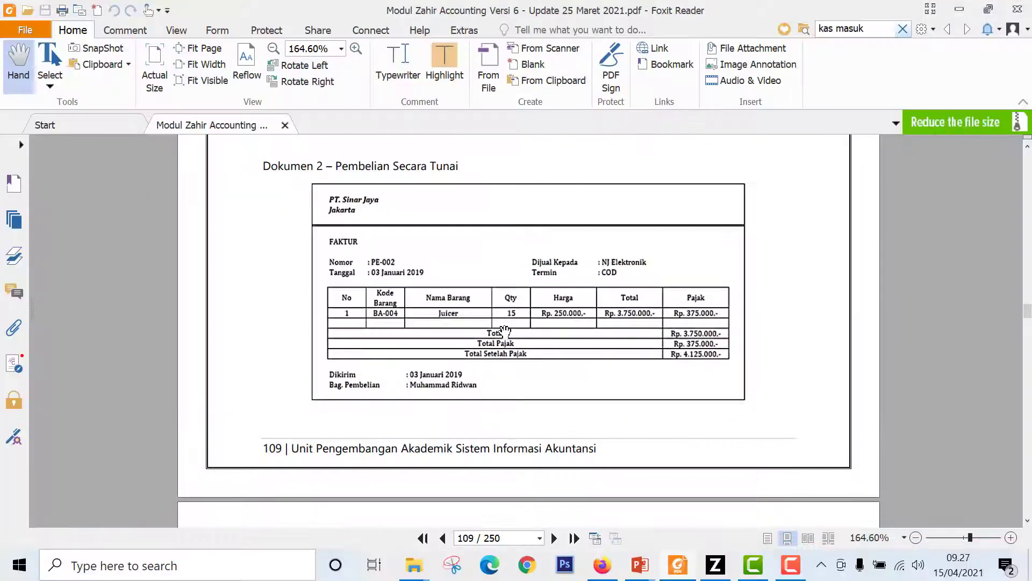
key(alt+Tab)
text(15)
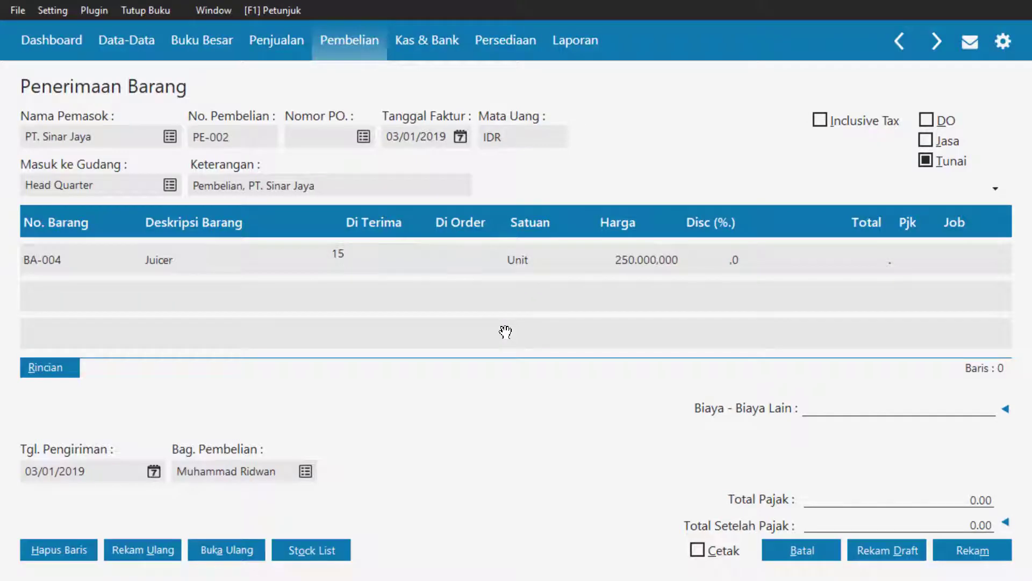
key(Tab)
key(Tab)
key(Tab)
key(Tab)
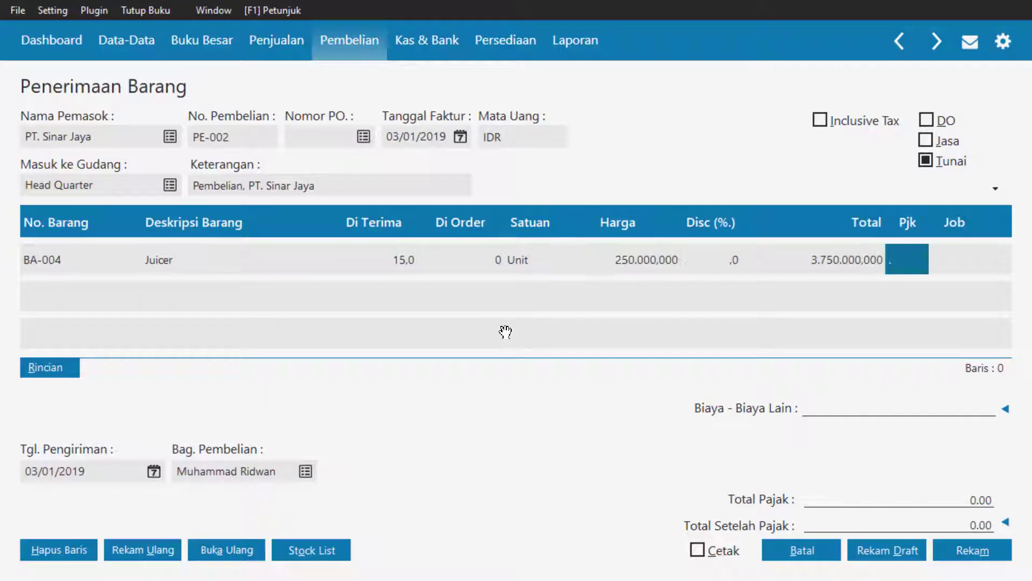
- Check the tax in Dokumen 2, assign the PPN tax code to the Juicer line and complete the line
key(alt+Tab)
key(alt+Tab)
double_click(910, 258)
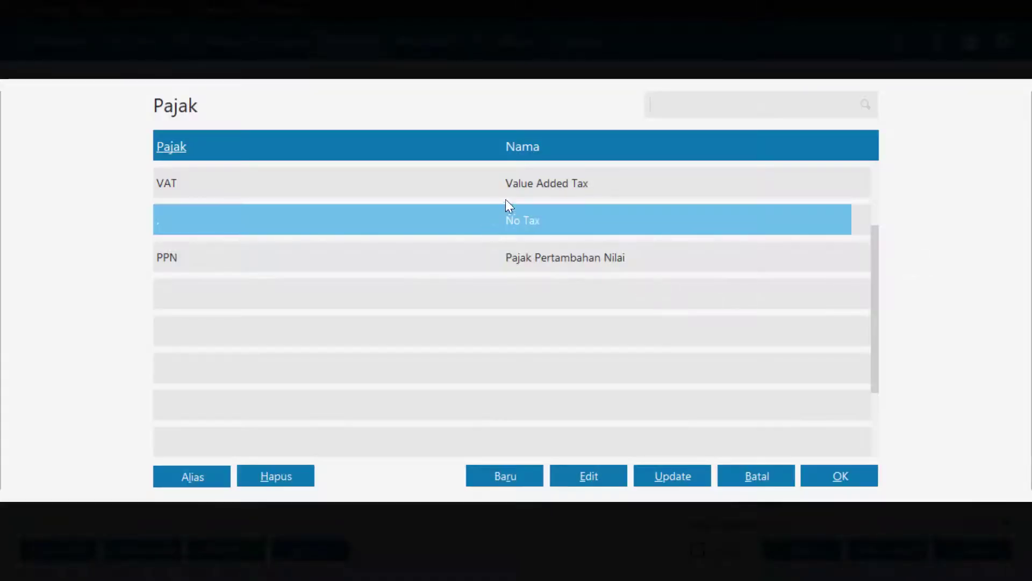
click(534, 257)
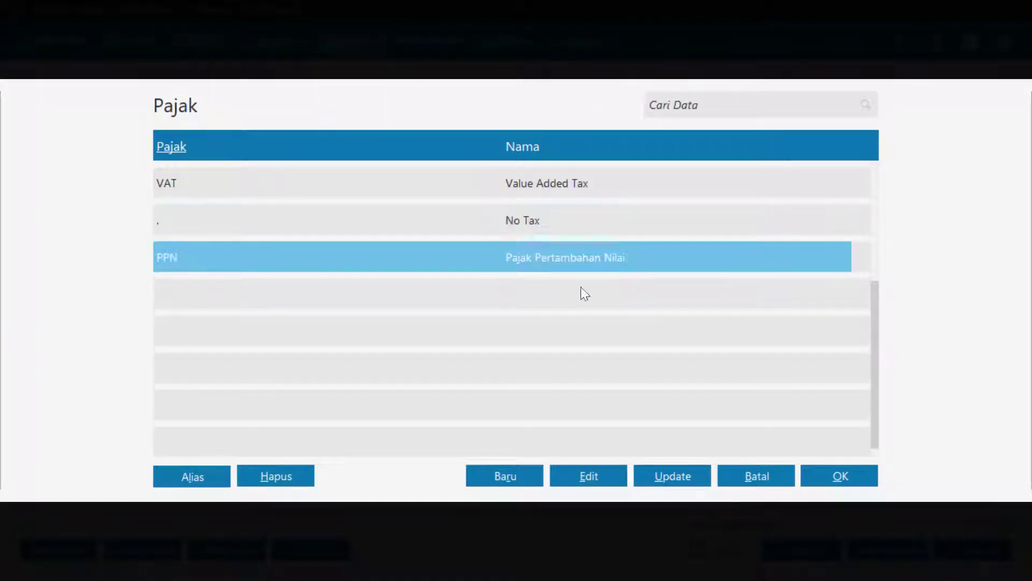
click(829, 479)
key(Return)
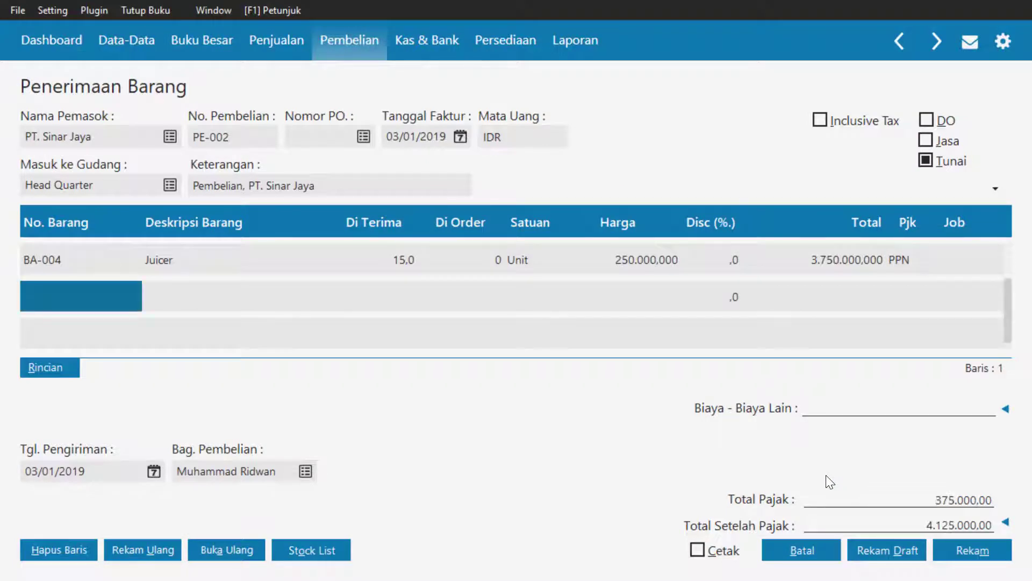
- Compare the invoice's total tax and after-tax total with Dokumen 2, and open the cash payment account selection
key(alt+Tab)
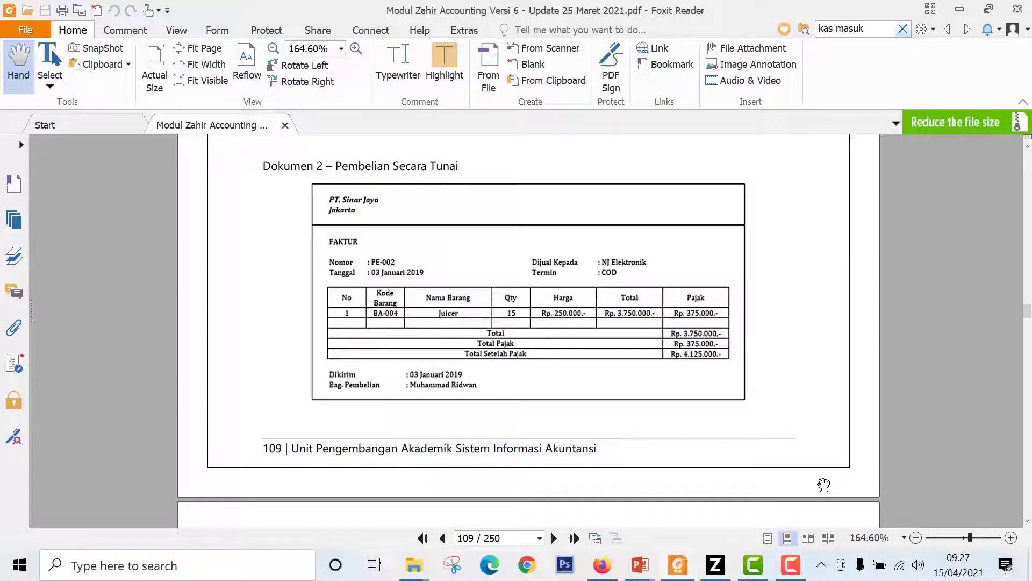
key(alt+Tab)
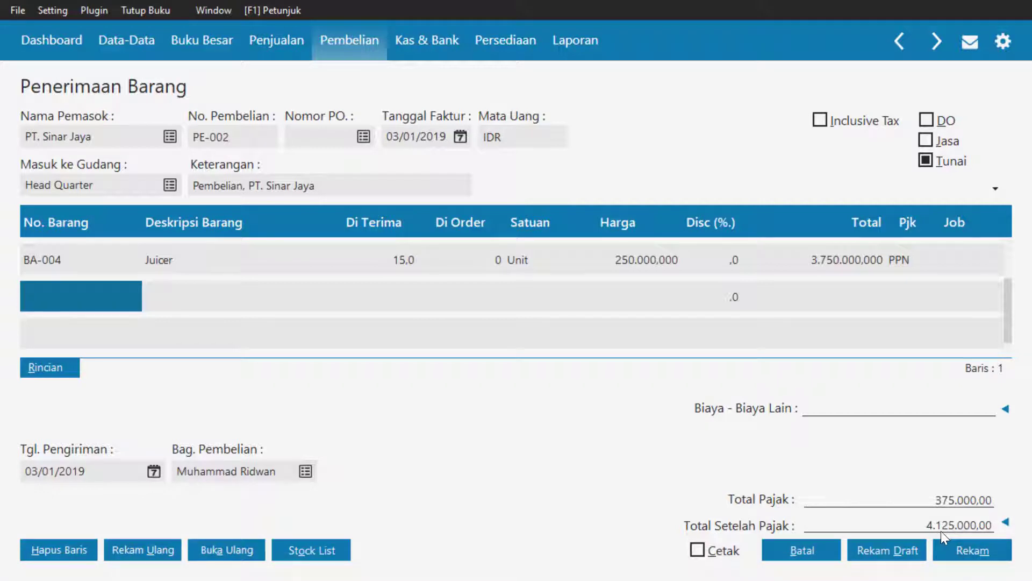
key(alt+Tab)
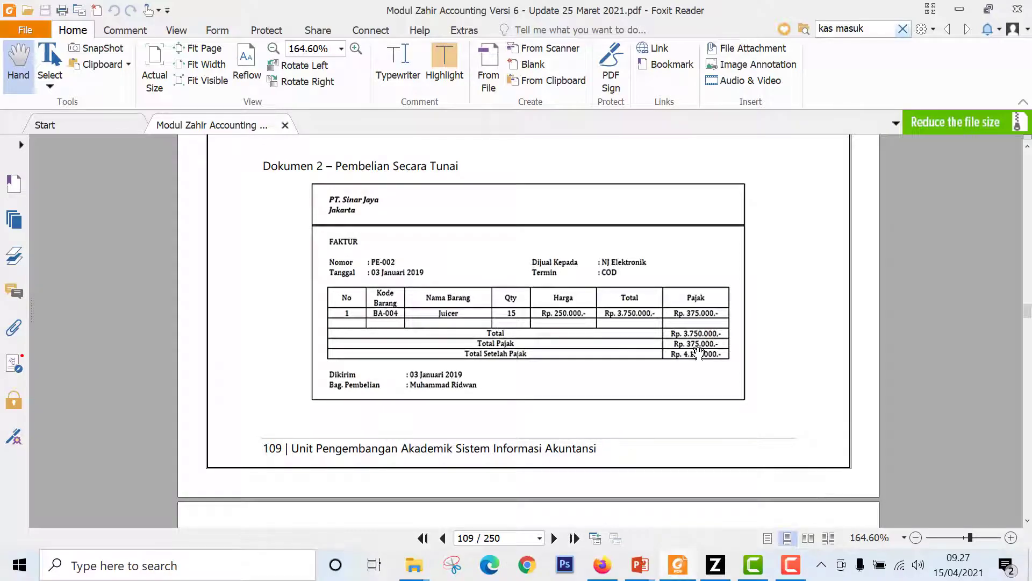
key(alt+Tab)
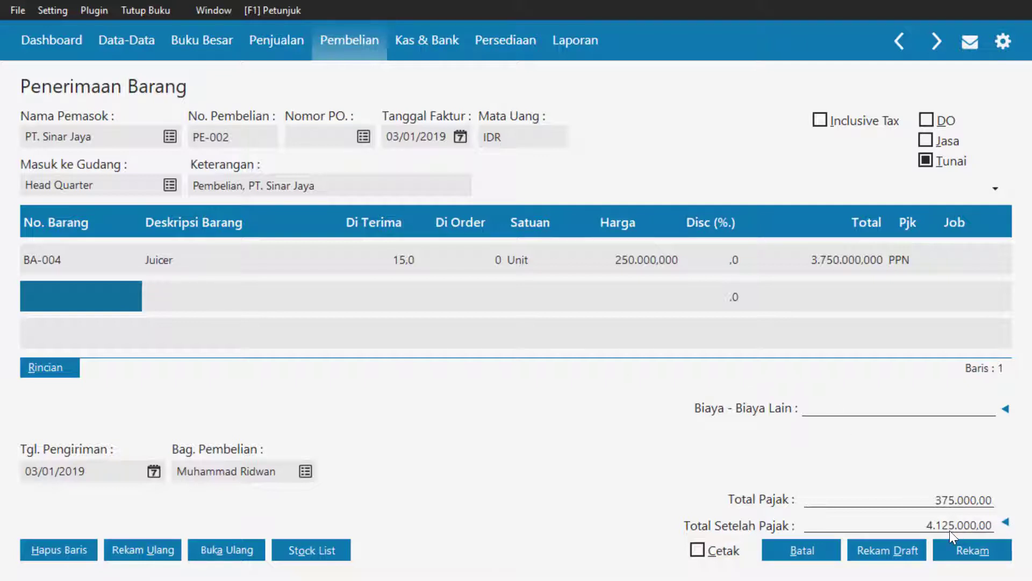
click(1008, 522)
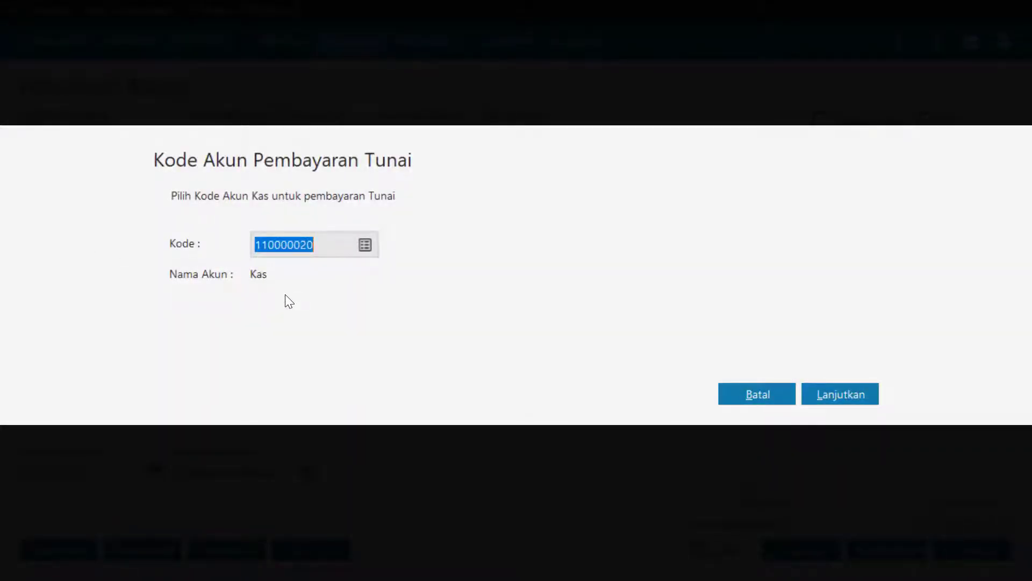
- Look through the module in Foxit Reader for PT. NJ Elektronik's accounting provisions on page 33, and compare them with the selected cash payment account
key(alt+Tab)
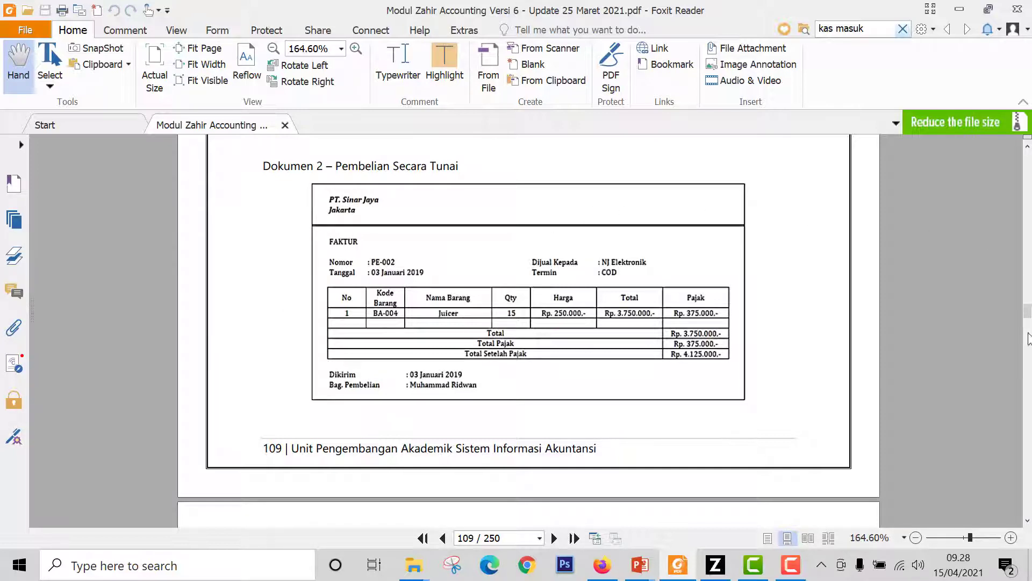
drag(1027, 312, 1028, 172)
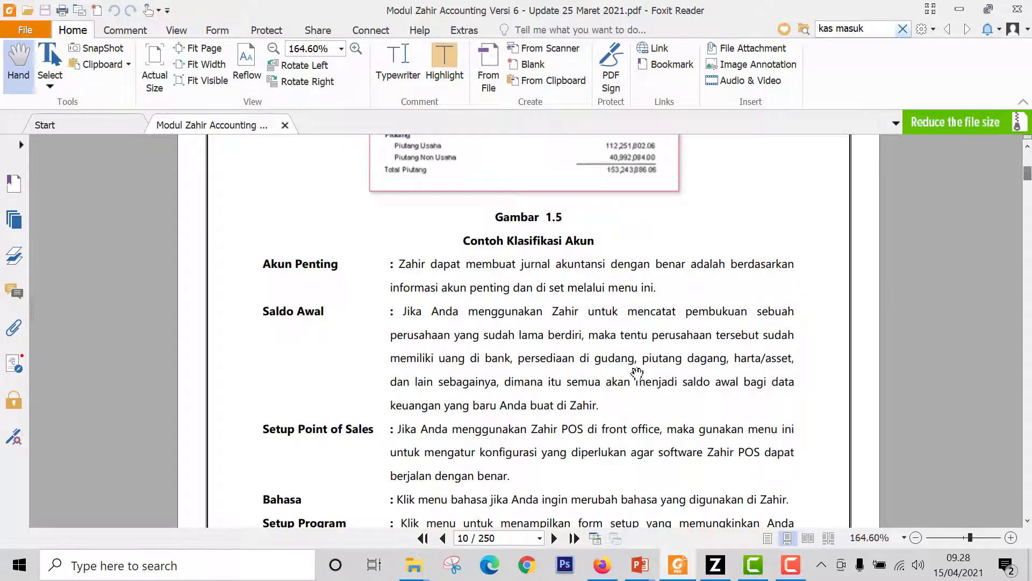
scroll(638, 372, down, 10)
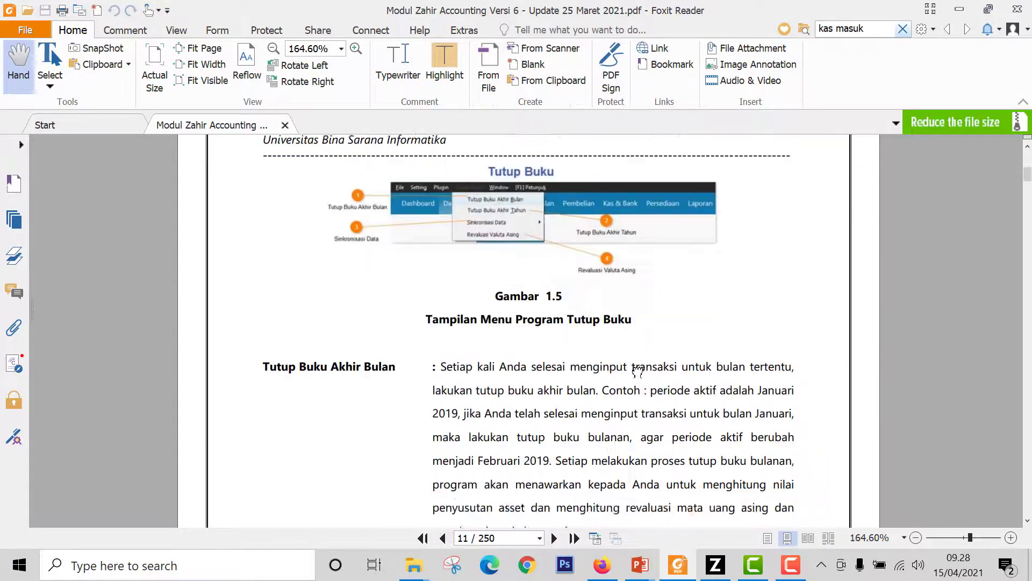
scroll(637, 372, down, 20)
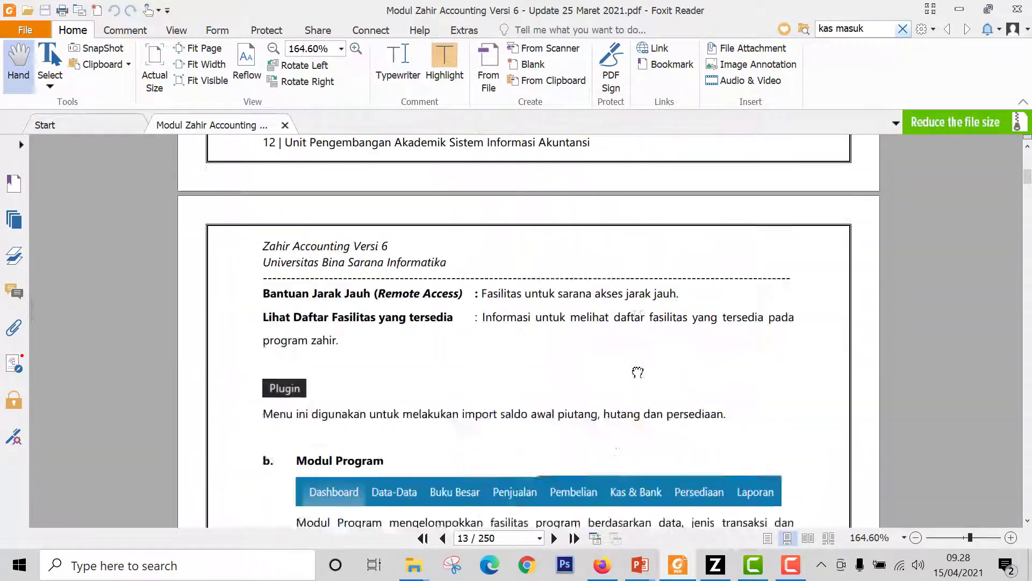
scroll(638, 372, down, 20)
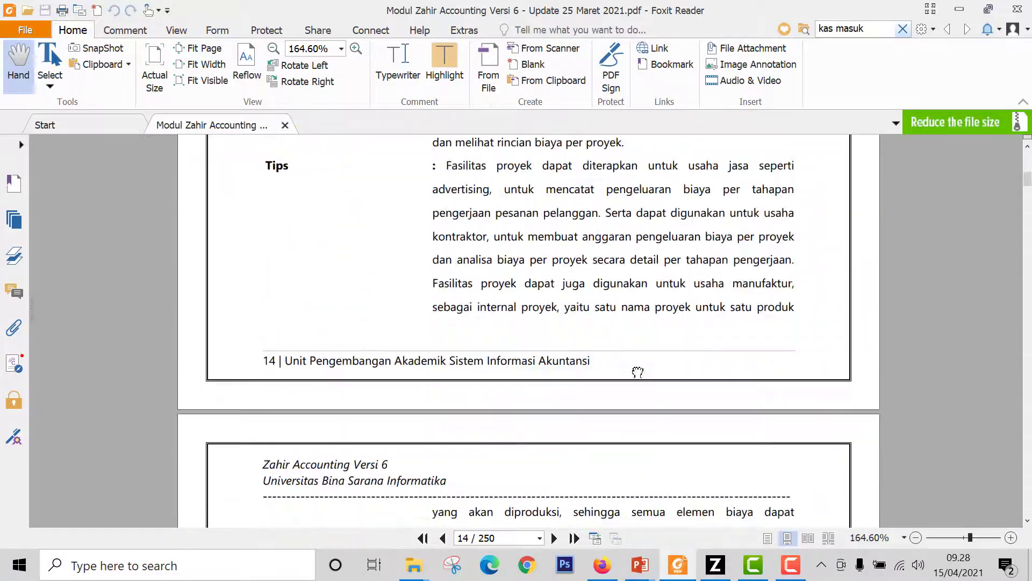
scroll(637, 372, down, 20)
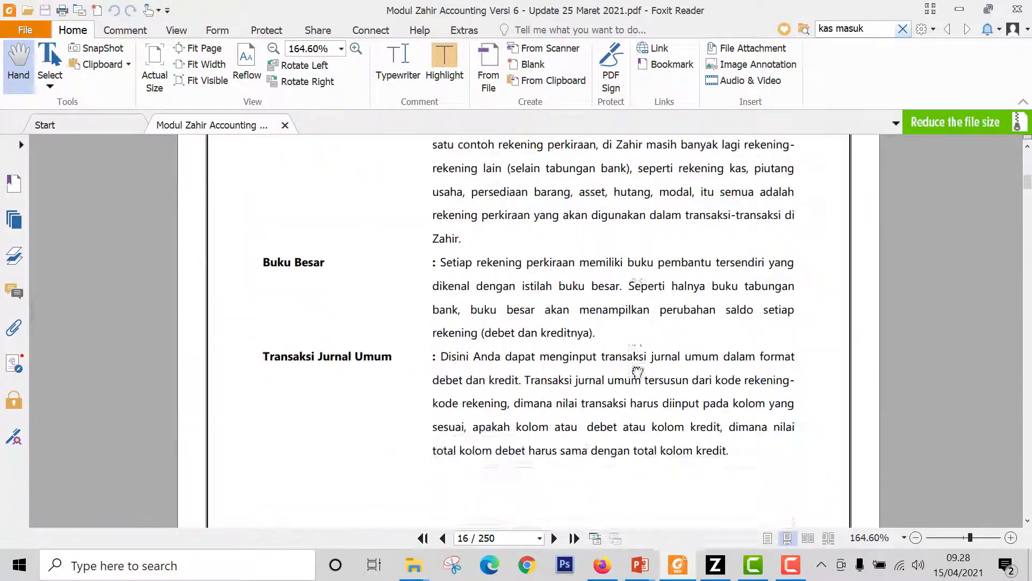
scroll(637, 372, down, 20)
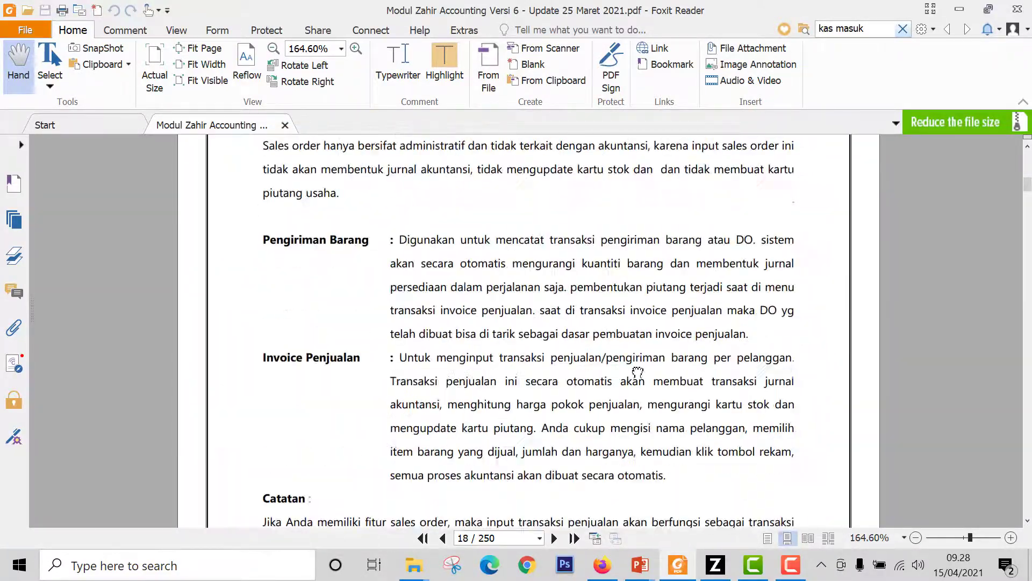
scroll(638, 372, down, 5)
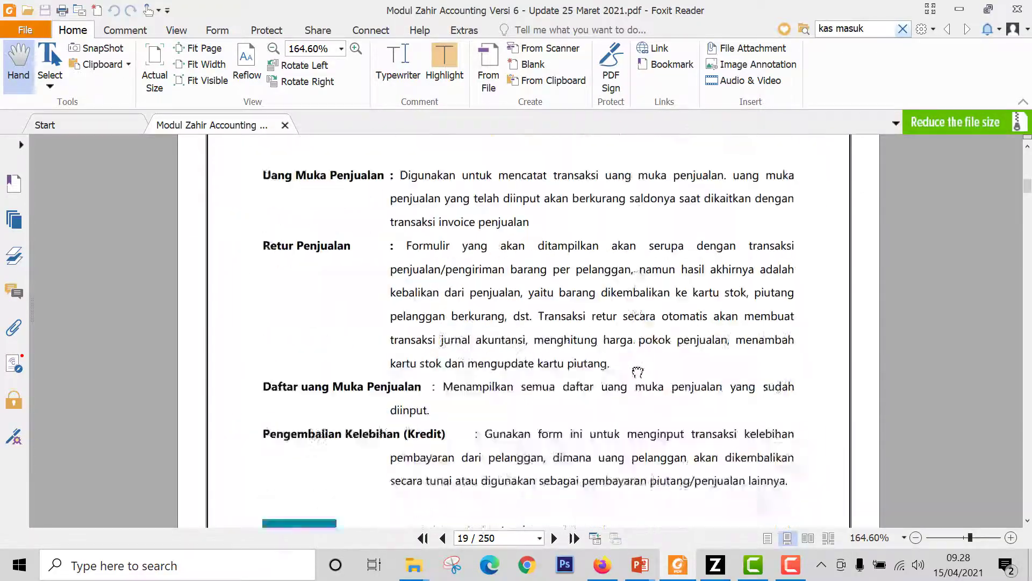
scroll(637, 372, down, 20)
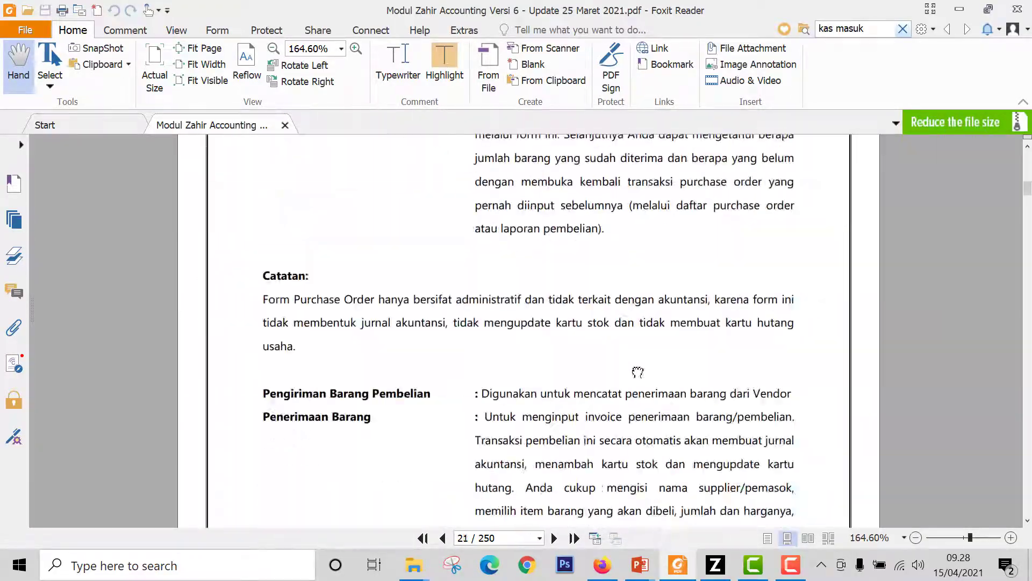
scroll(638, 372, down, 15)
scroll(637, 372, down, 20)
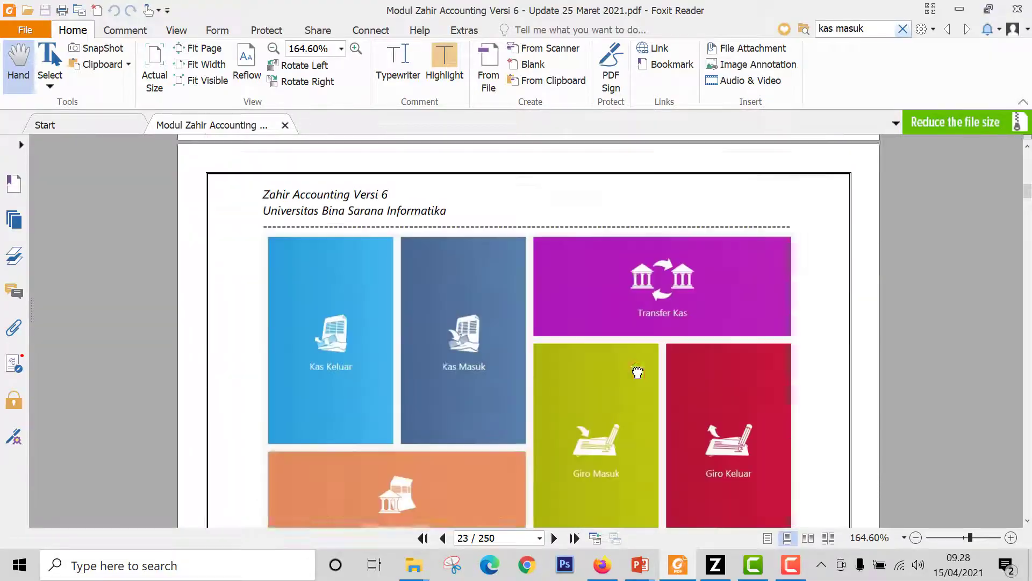
scroll(638, 372, down, 20)
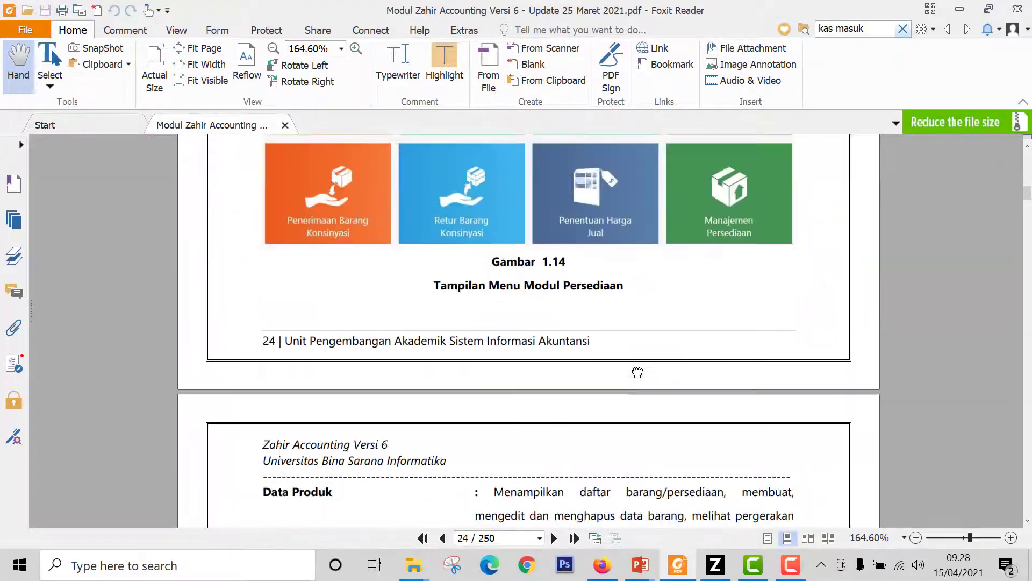
scroll(638, 372, down, 15)
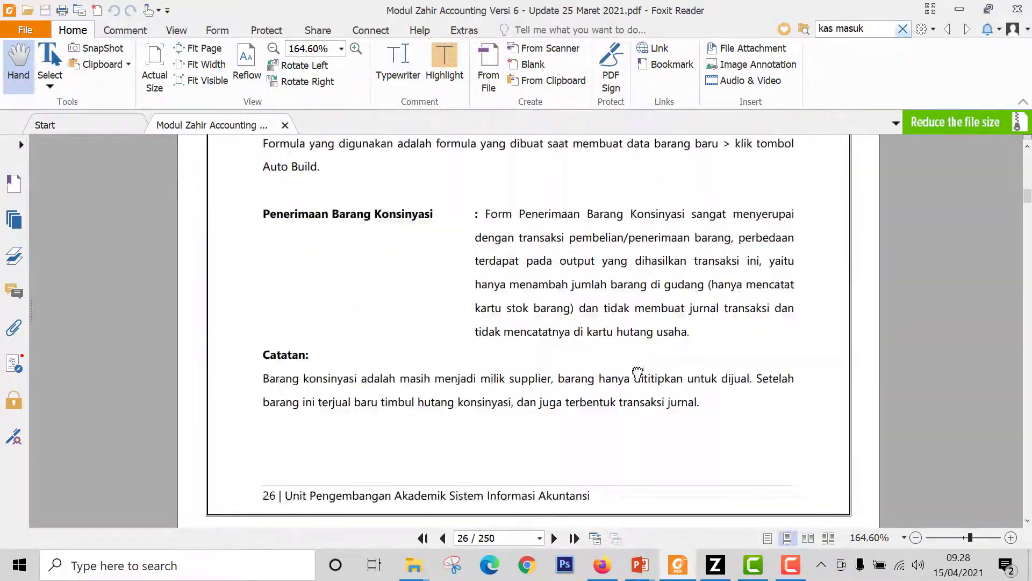
scroll(638, 372, down, 20)
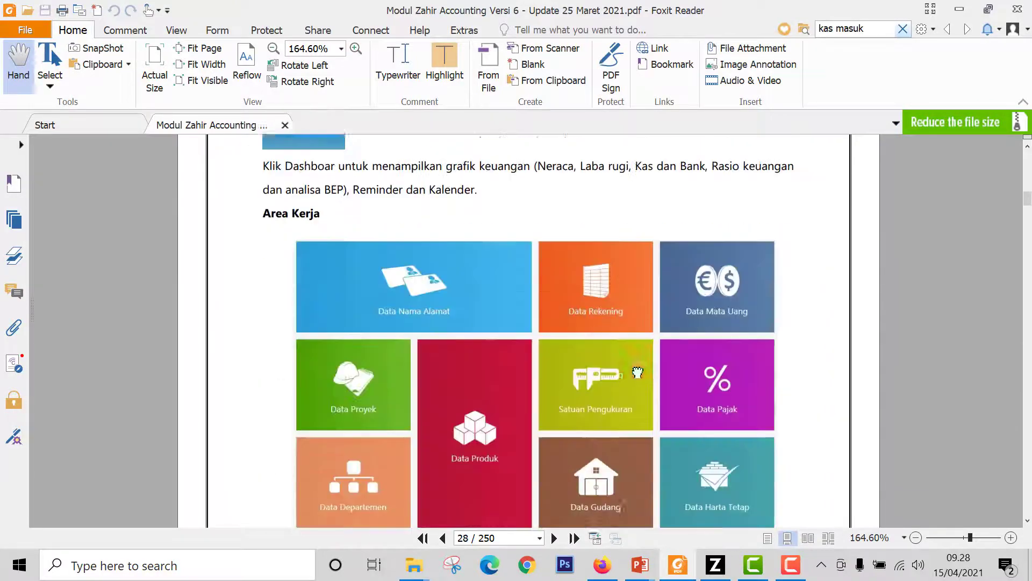
scroll(638, 372, down, 20)
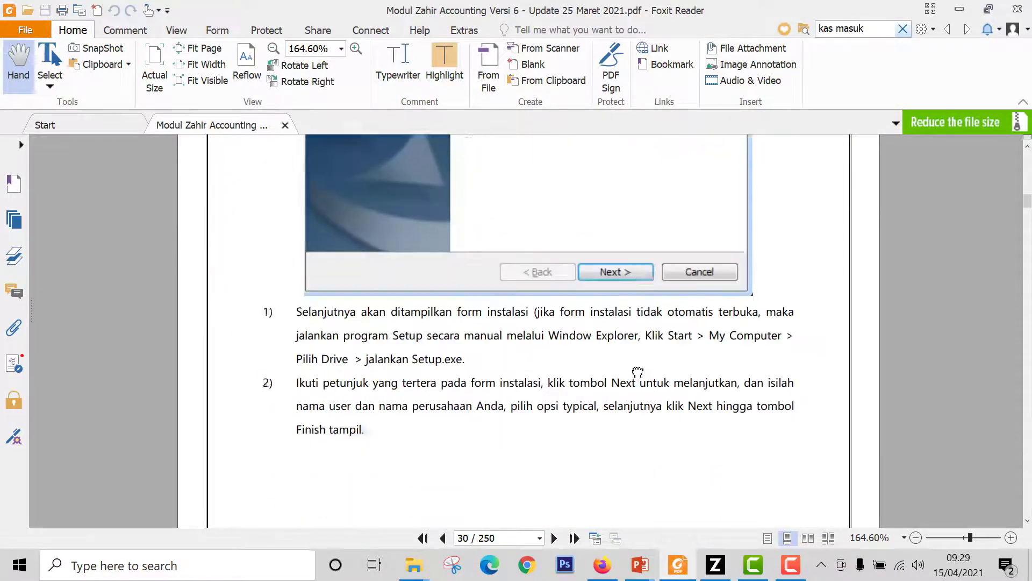
scroll(638, 372, down, 6)
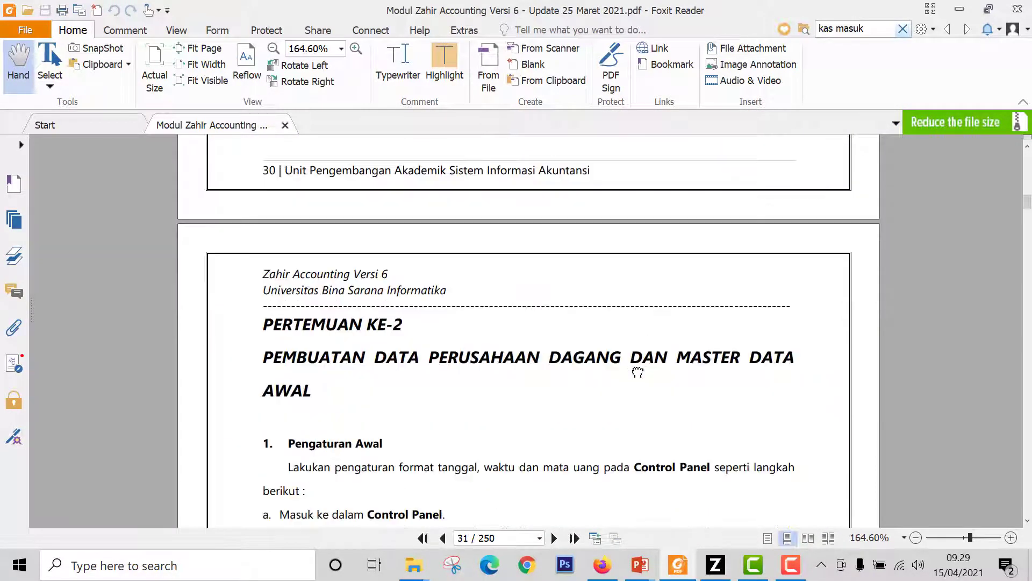
scroll(637, 372, down, 20)
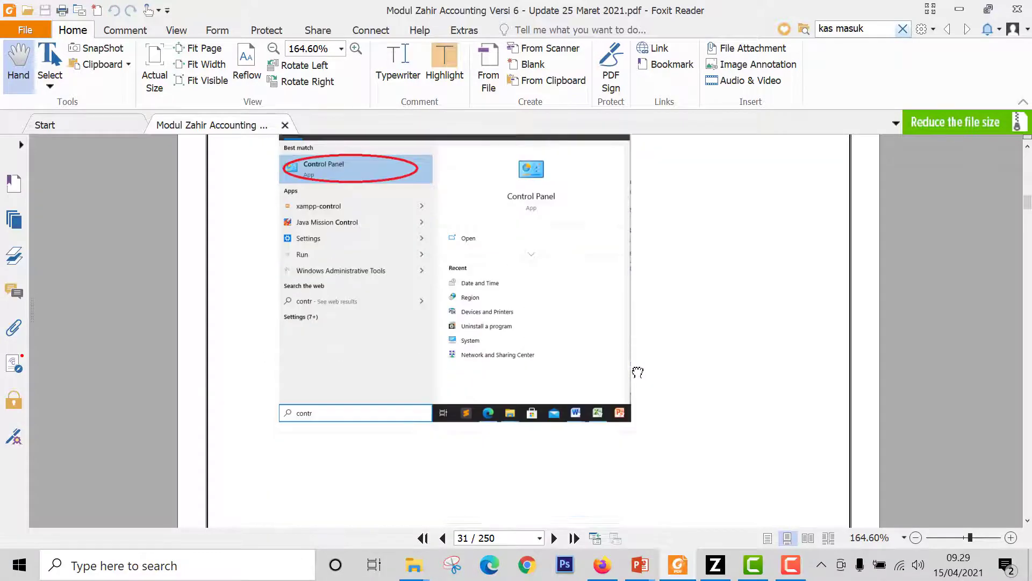
scroll(637, 372, down, 10)
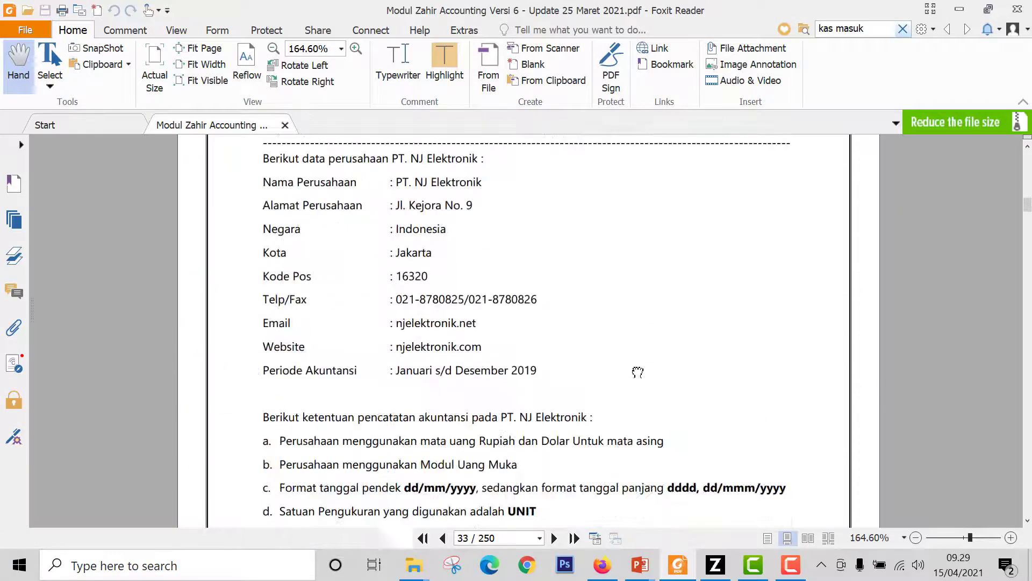
scroll(638, 372, up, 3)
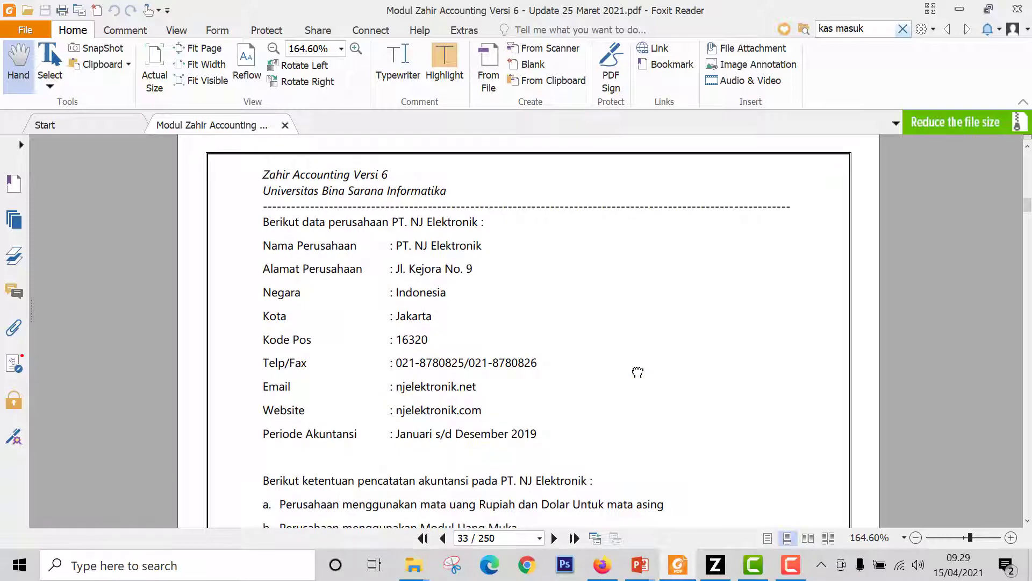
scroll(637, 372, down, 8)
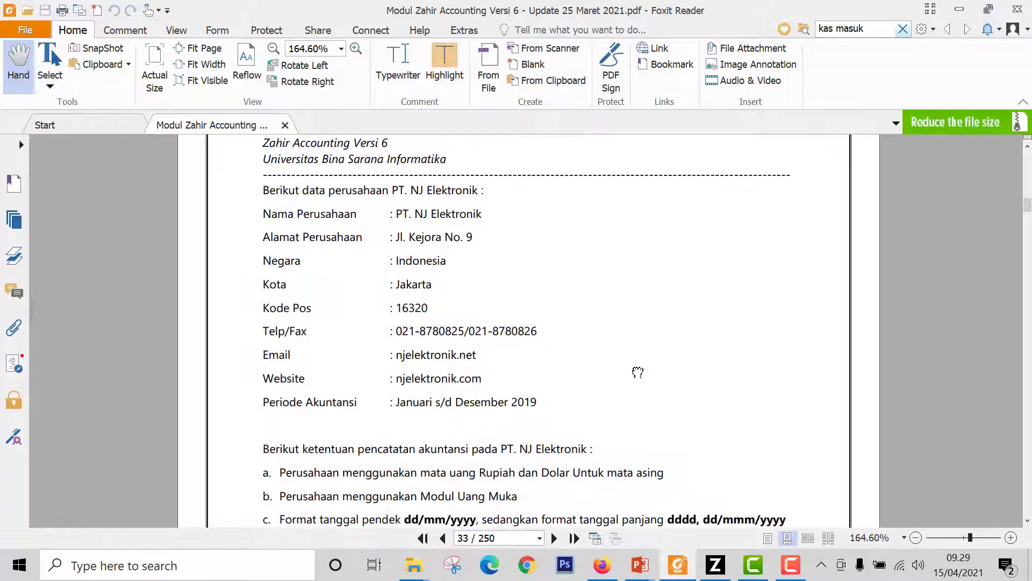
scroll(638, 372, down, 1)
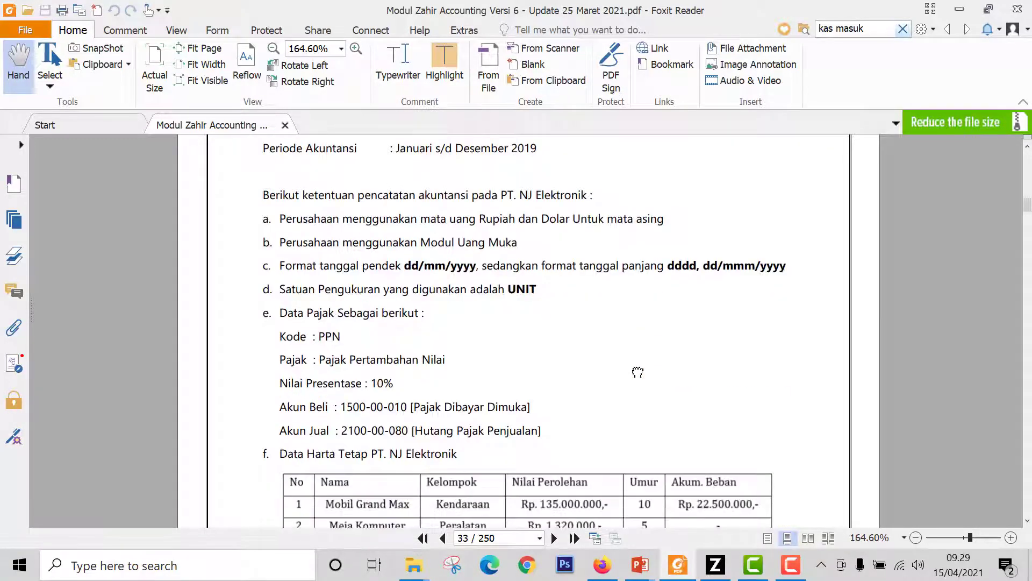
scroll(638, 372, down, 1)
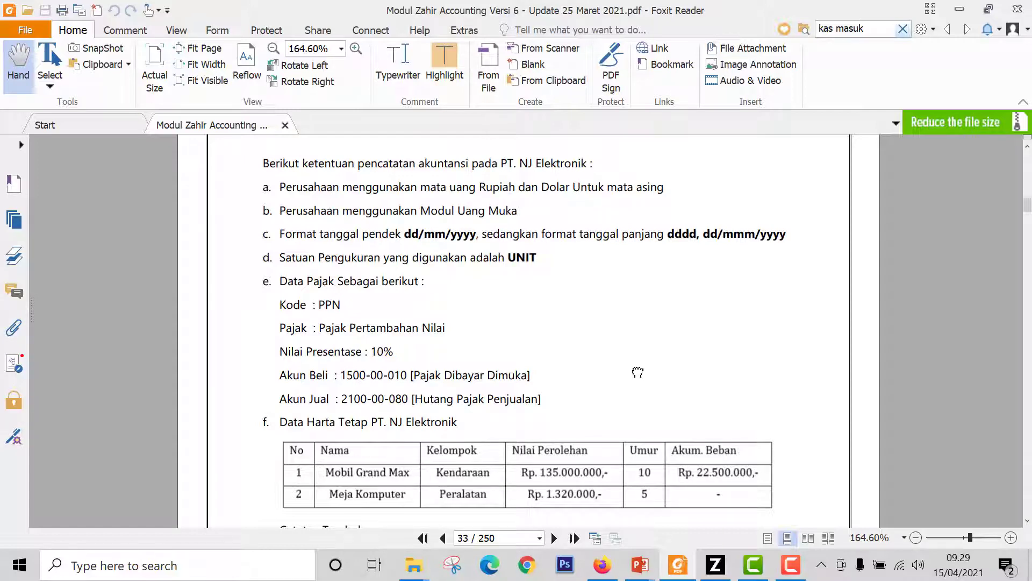
key(alt+Tab)
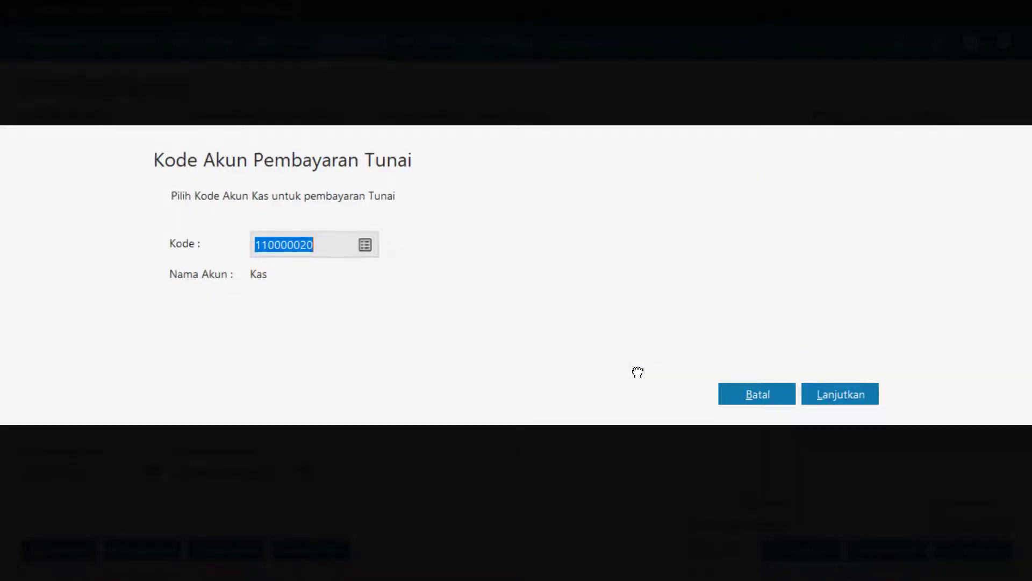
key(alt+Tab)
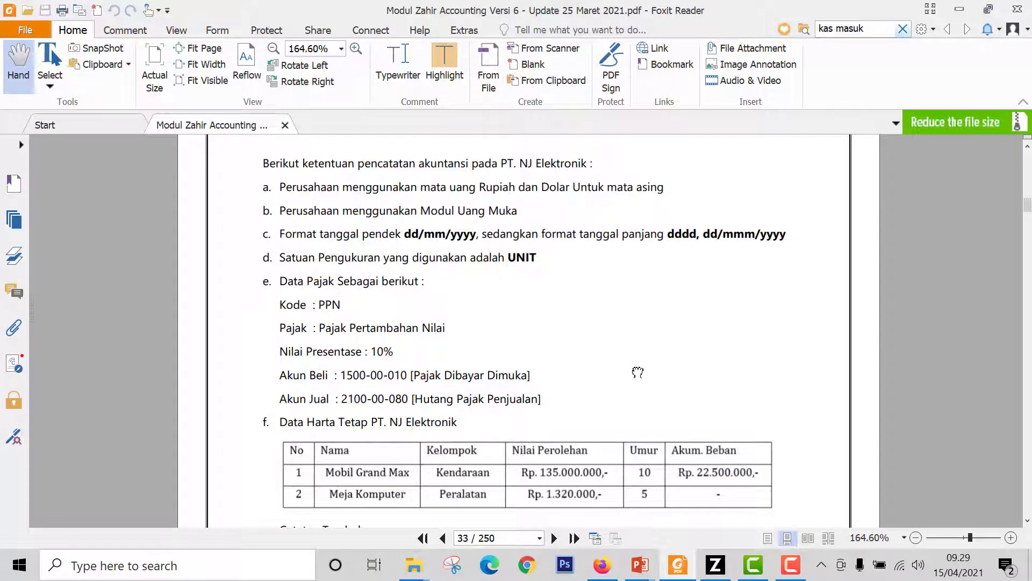
key(alt+Tab)
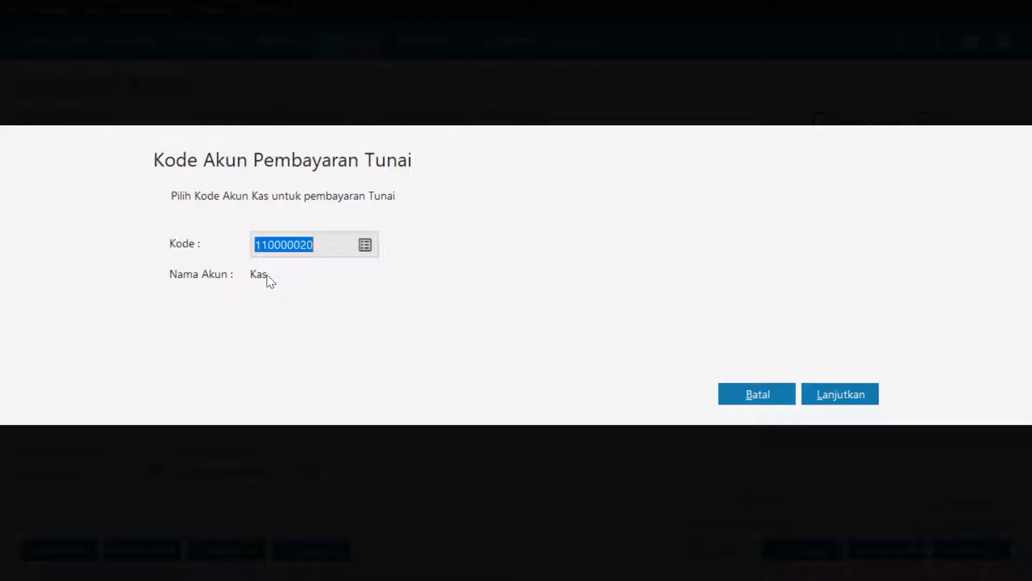
- Leave the cash payment account selection without changes and record the cash purchase from PT. Sinar Jaya
click(745, 392)
click(742, 395)
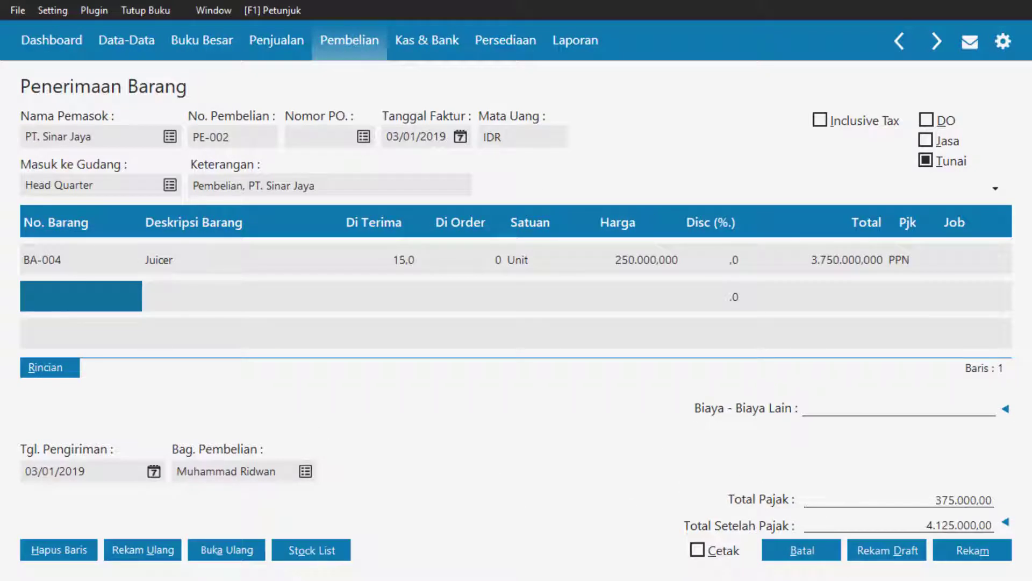
click(956, 552)
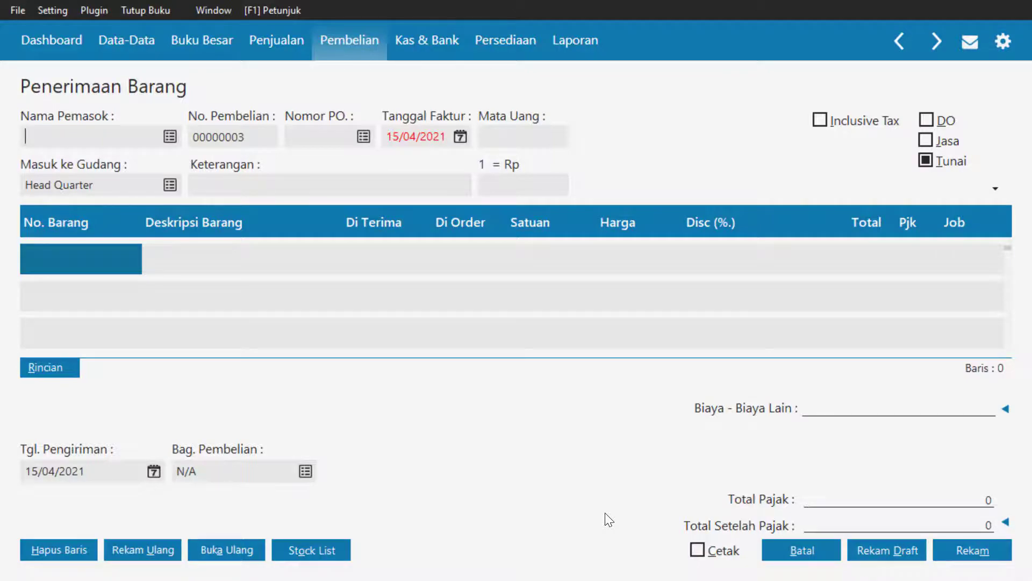
- Look up page 113 of the module in Foxit Reader and review Dokumen 3, the credit purchase with an advance, and its solution steps
key(alt+Tab)
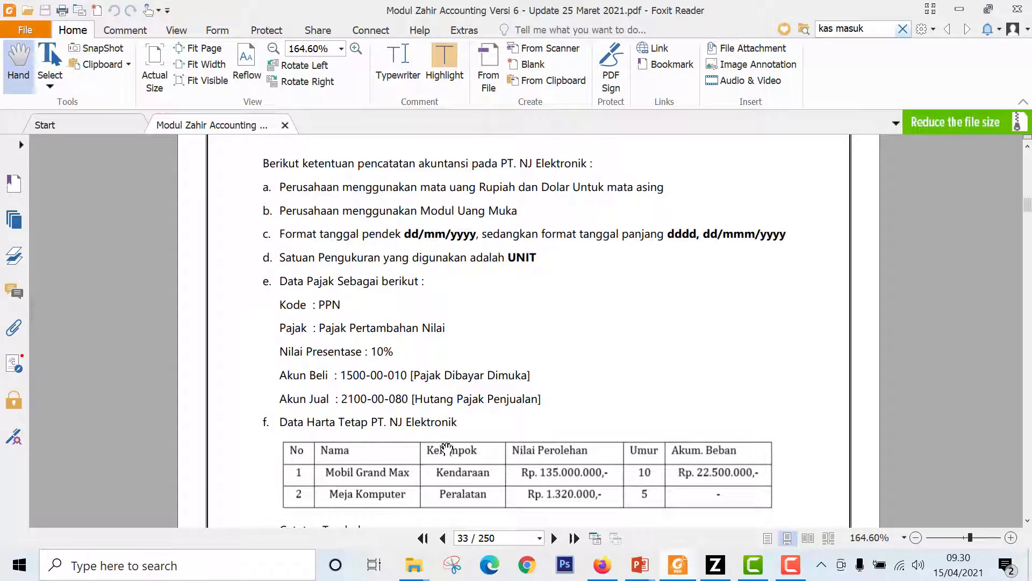
click(465, 538)
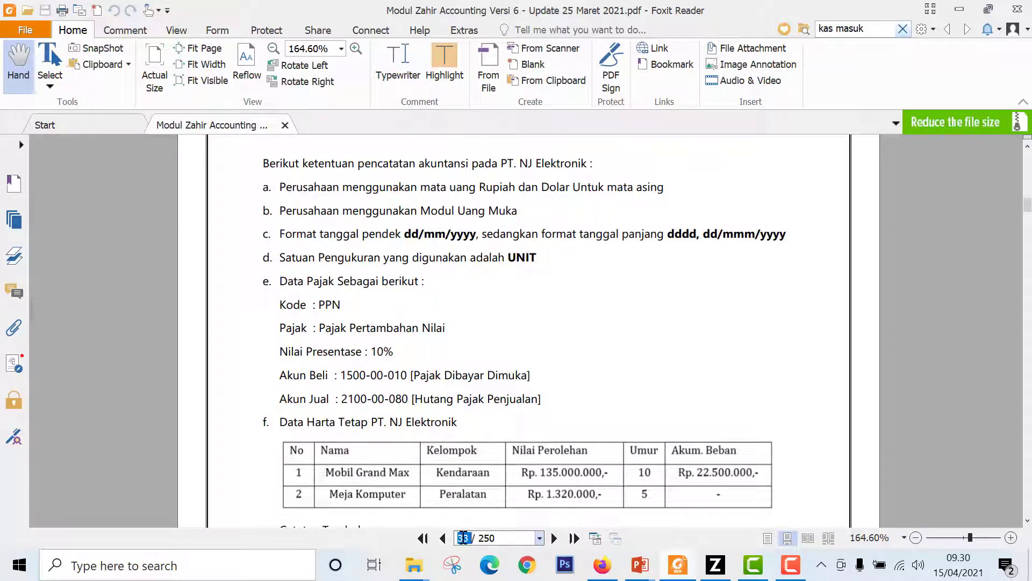
text(113)
key(Return)
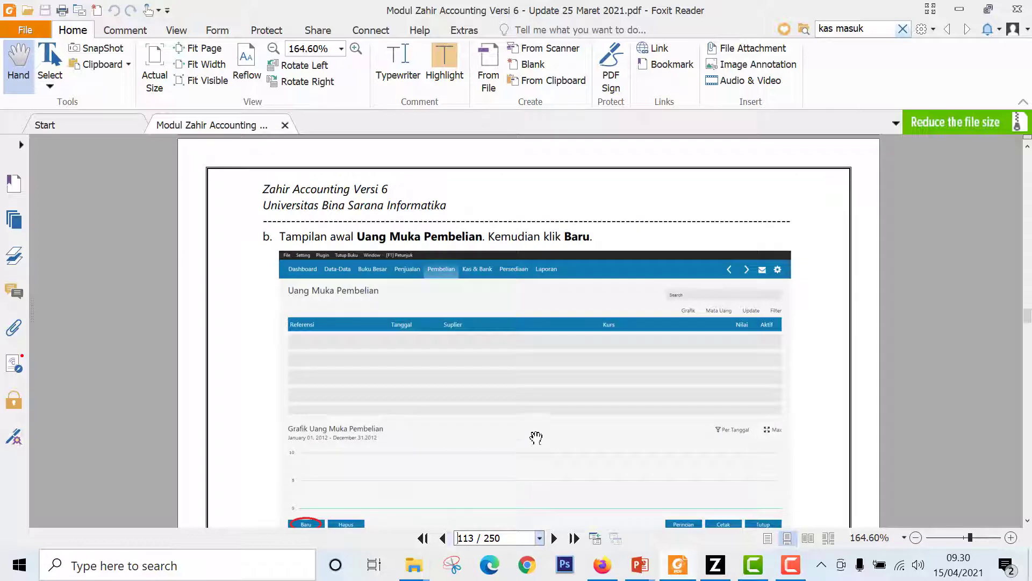
scroll(536, 438, down, 7)
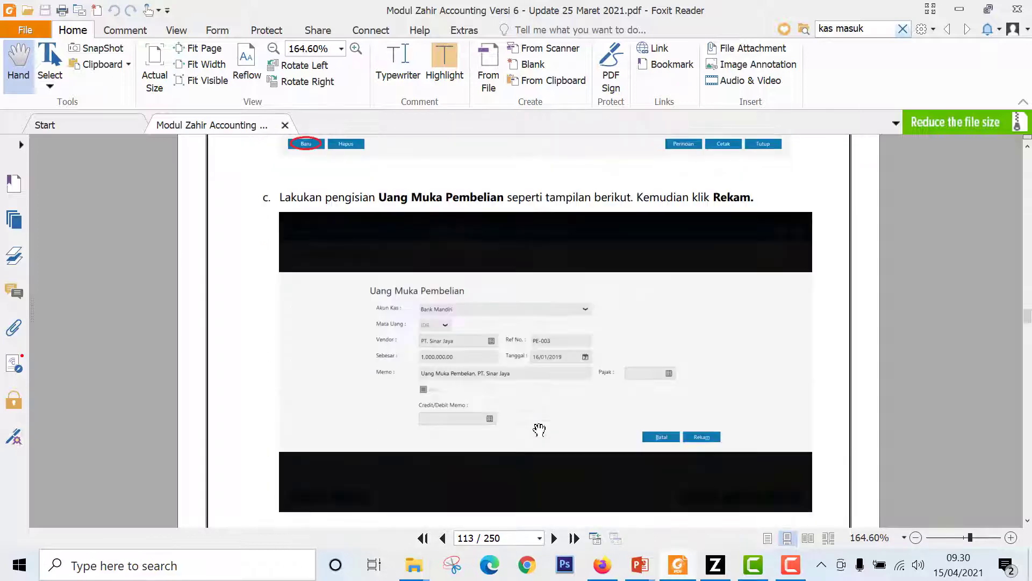
scroll(539, 429, down, 1)
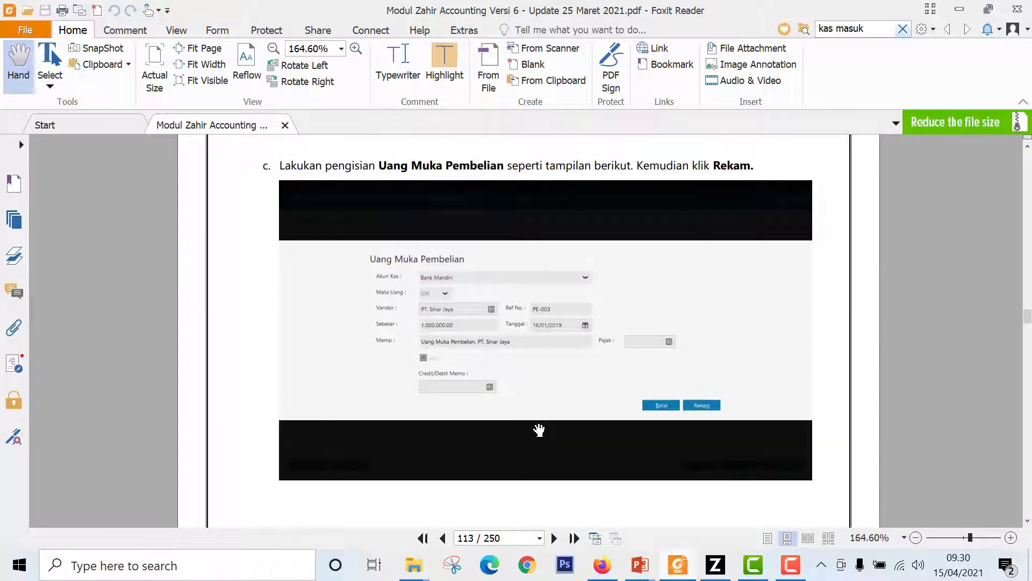
scroll(539, 429, up, 5)
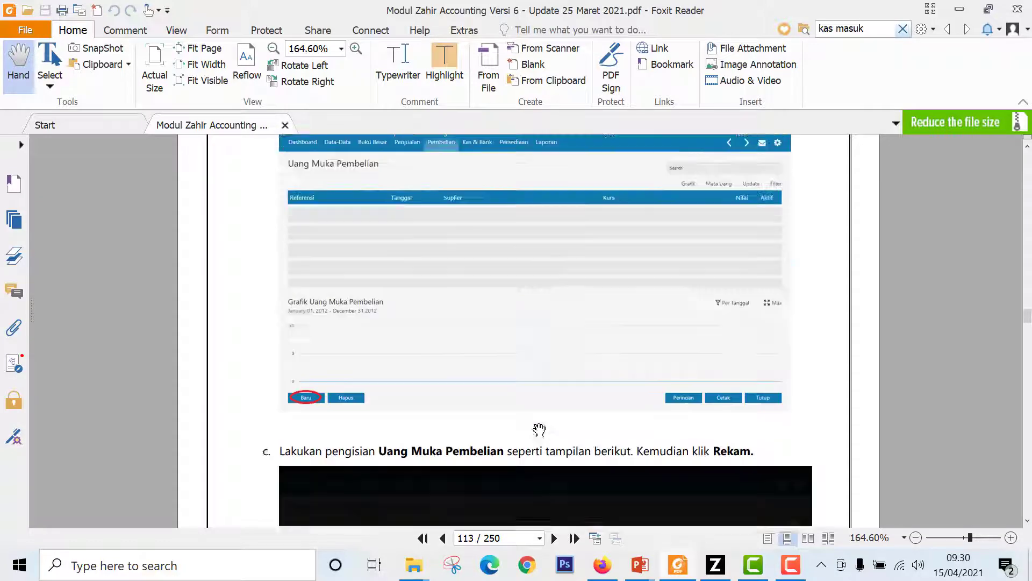
scroll(539, 429, up, 15)
scroll(539, 429, up, 5)
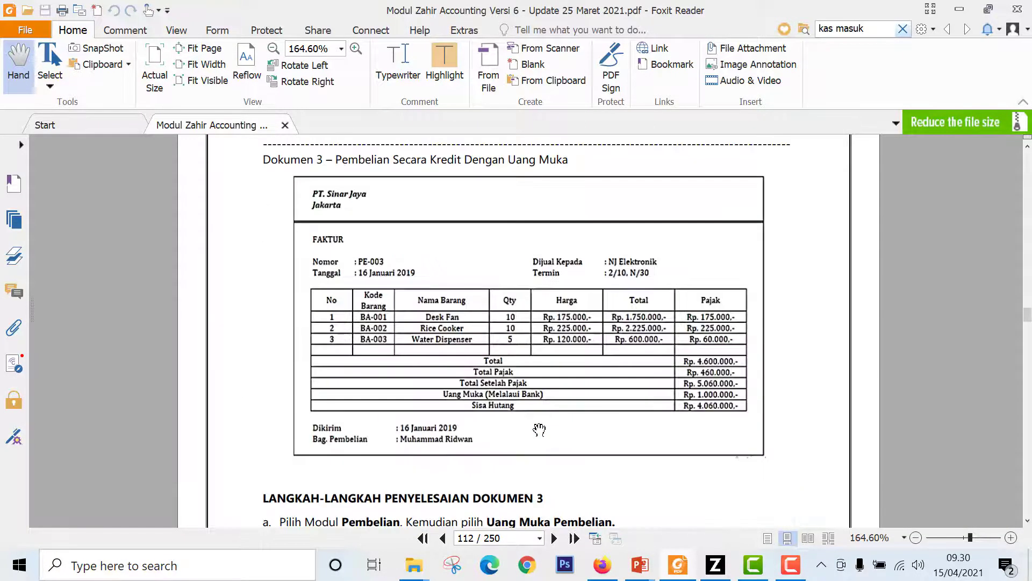
scroll(539, 429, up, 1)
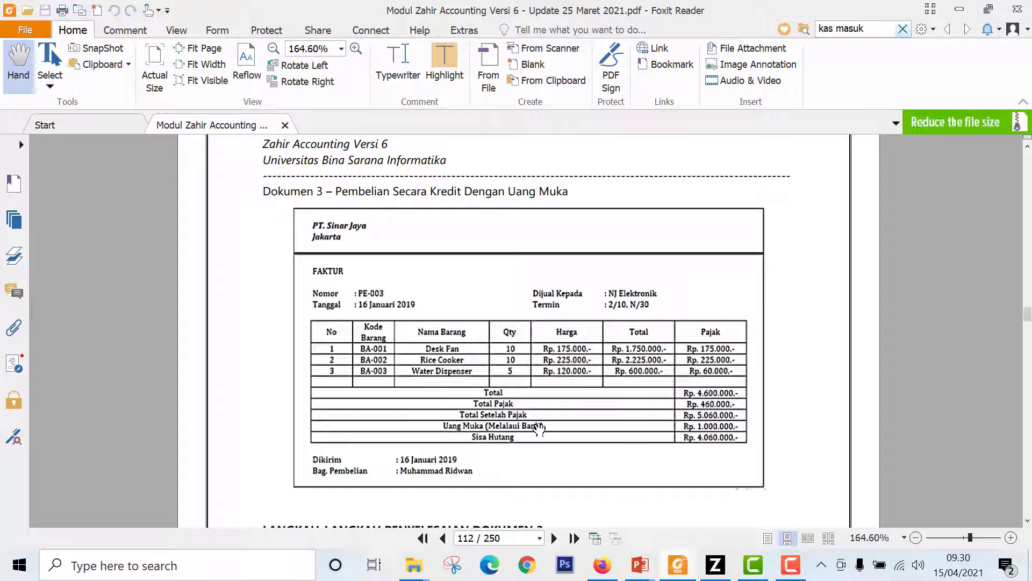
scroll(539, 428, down, 1)
scroll(539, 428, down, 10)
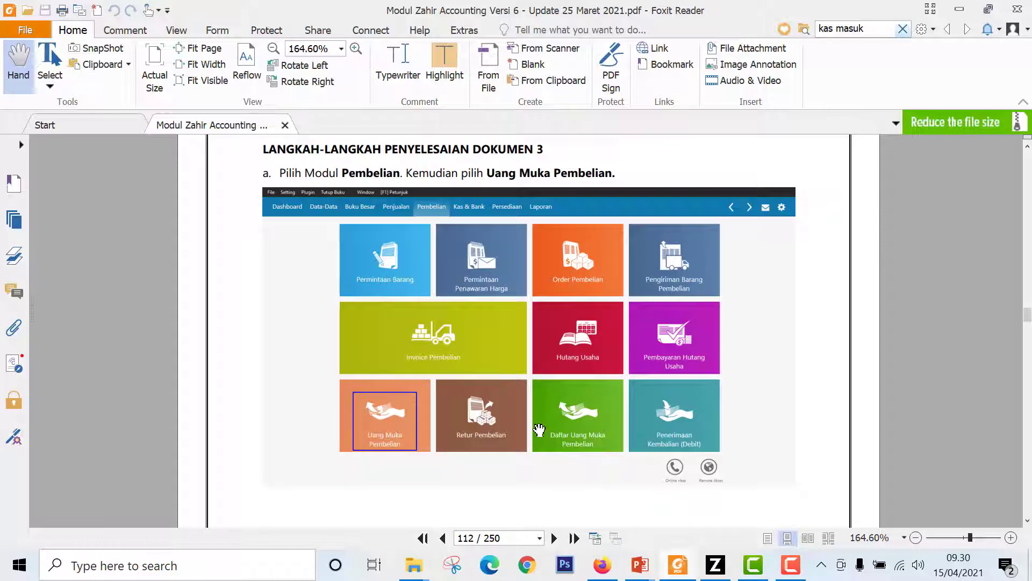
- Switch back to Zahir Accounting, leave the empty Penerimaan Barang form and its list, and start a new Uang Muka Pembelian entry
key(alt+Tab)
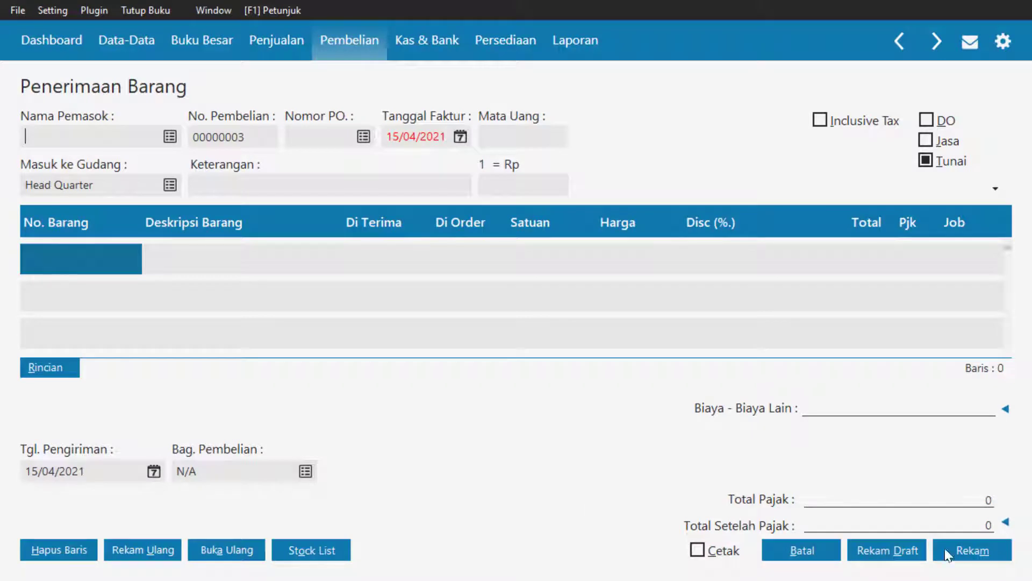
click(807, 553)
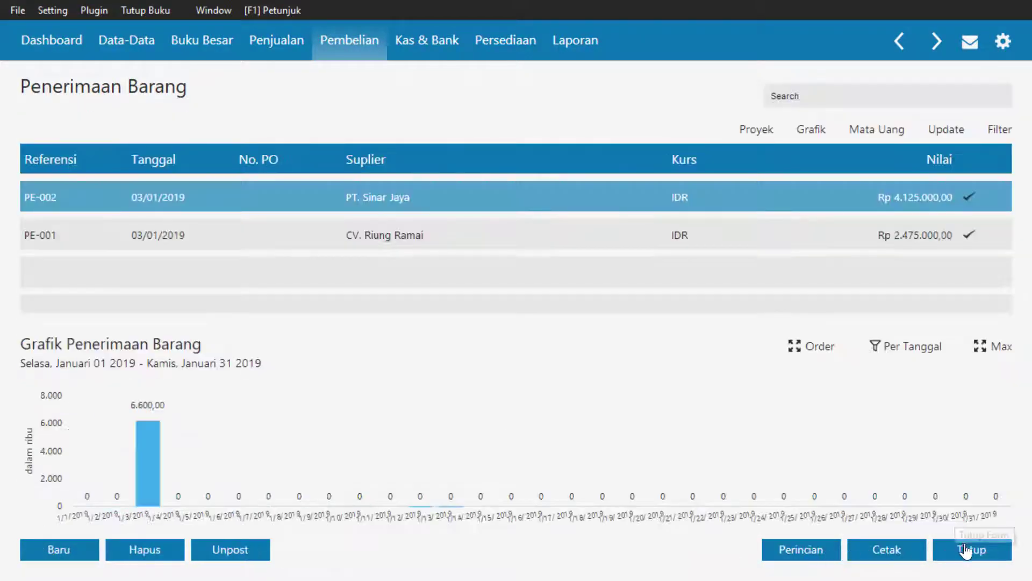
click(967, 549)
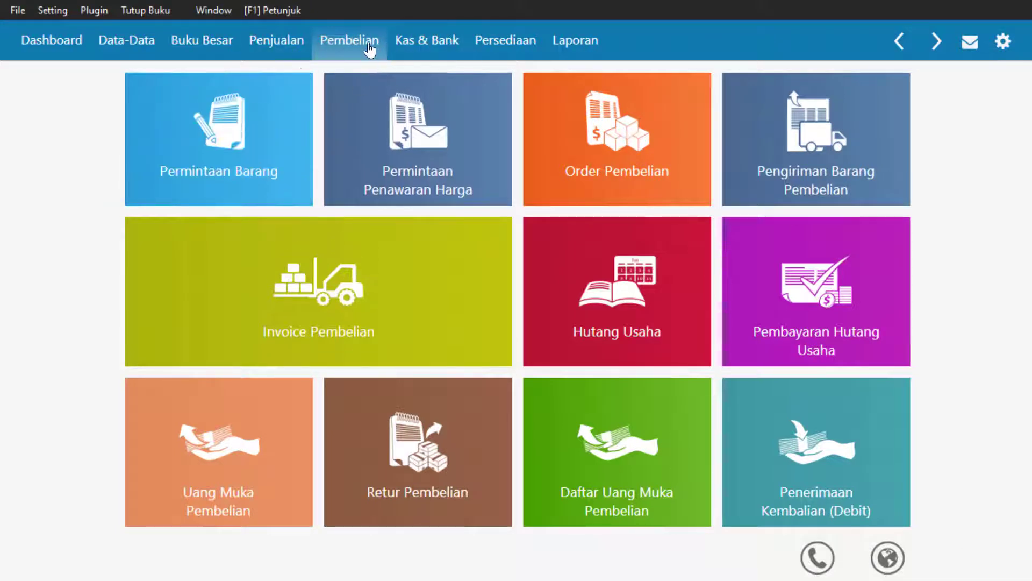
mouse_move(261, 454)
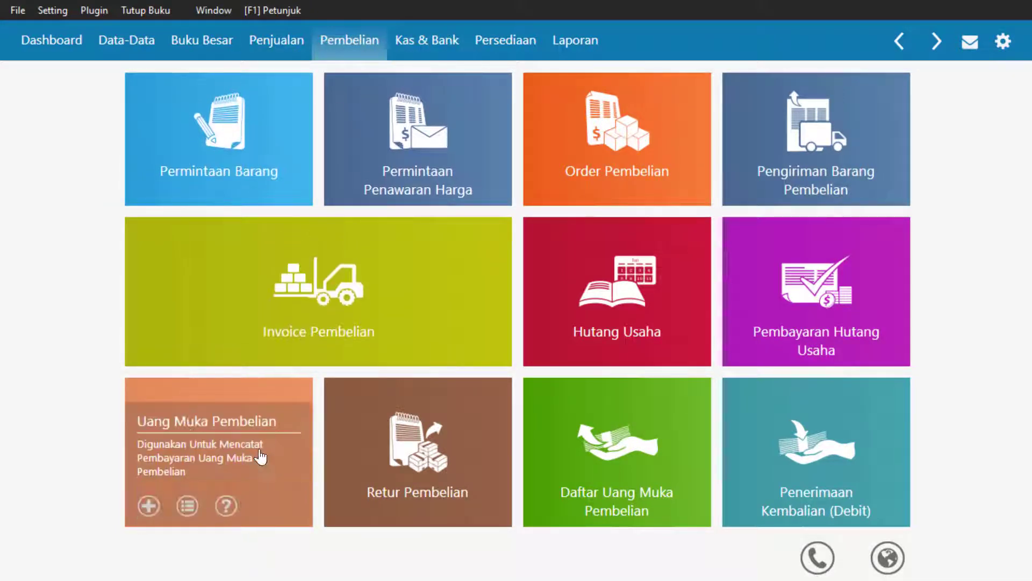
click(228, 430)
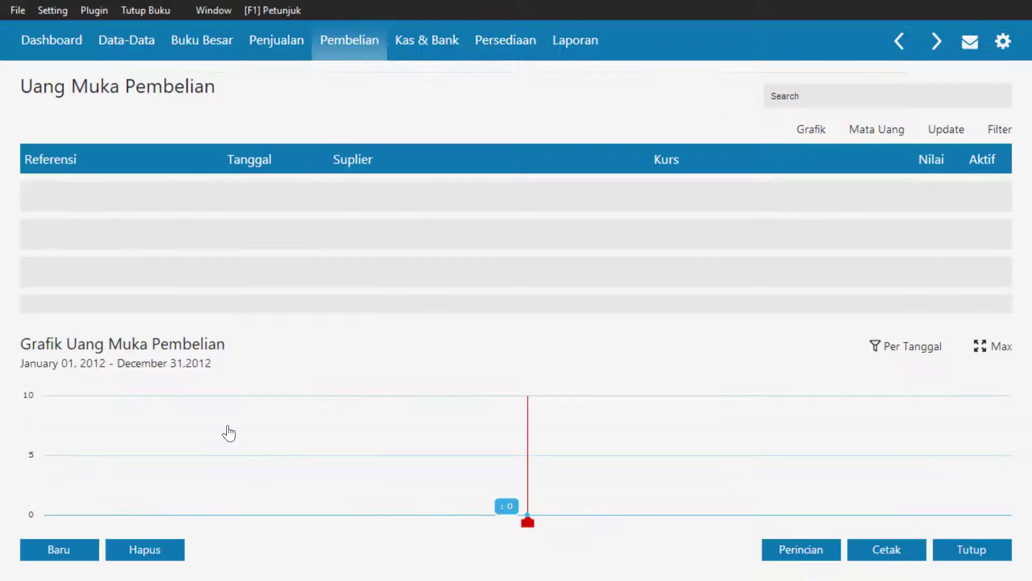
click(74, 548)
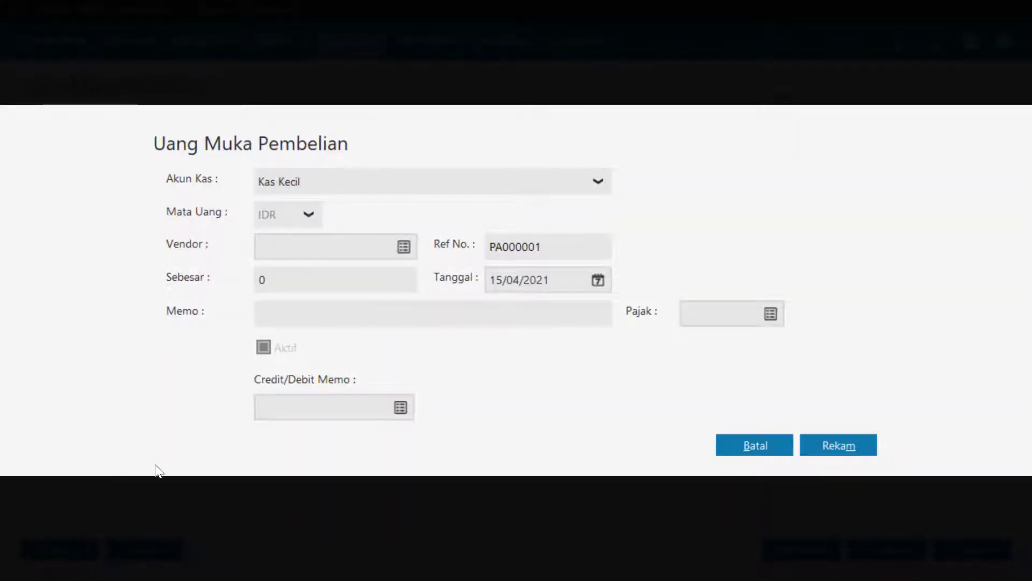
- Check the module's Uang Muka Pembelian example on page 113 and set the advance's cash account to Bank Mandiri
key(alt+Tab)
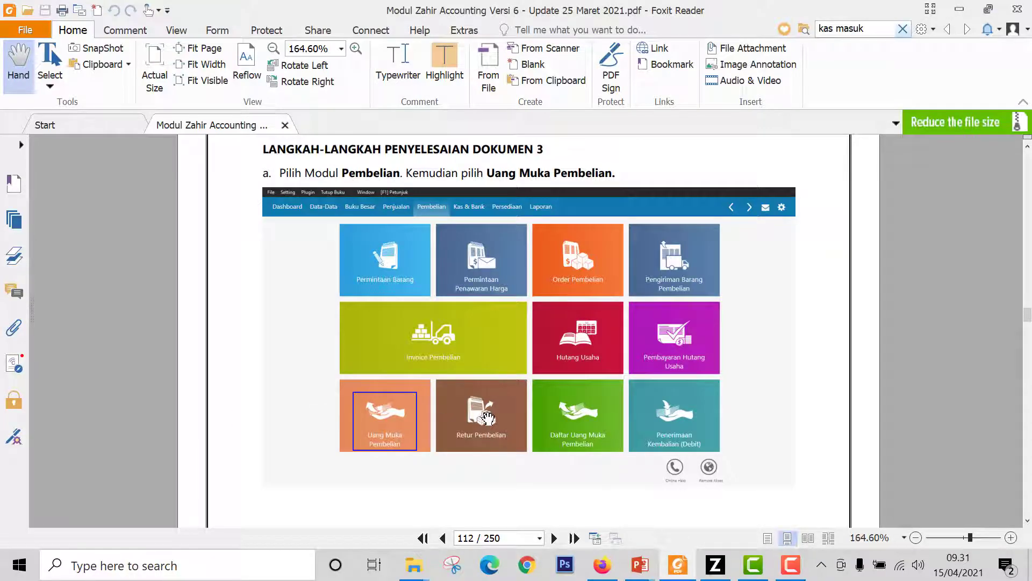
scroll(487, 417, down, 10)
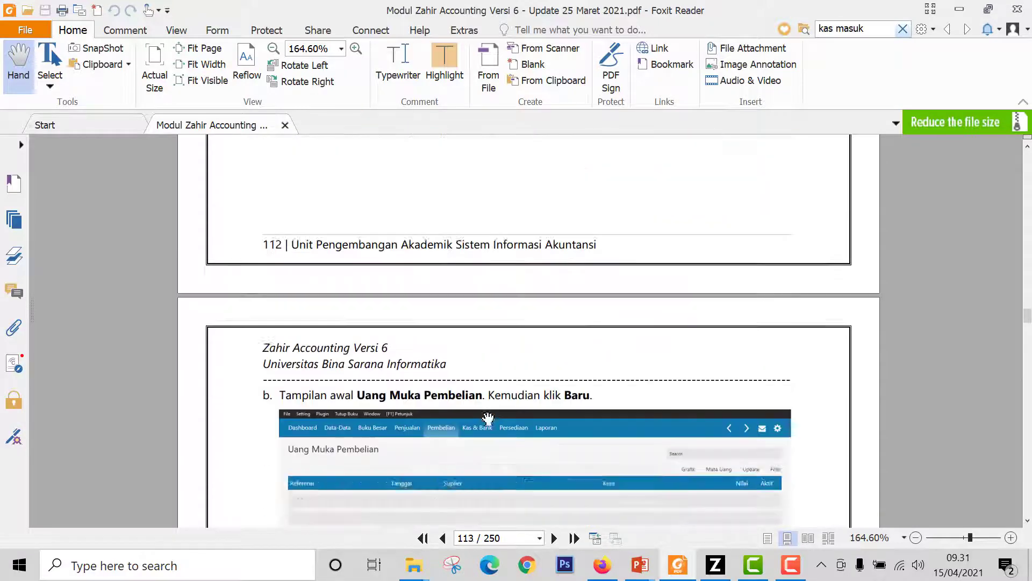
scroll(487, 418, down, 6)
scroll(487, 417, up, 2)
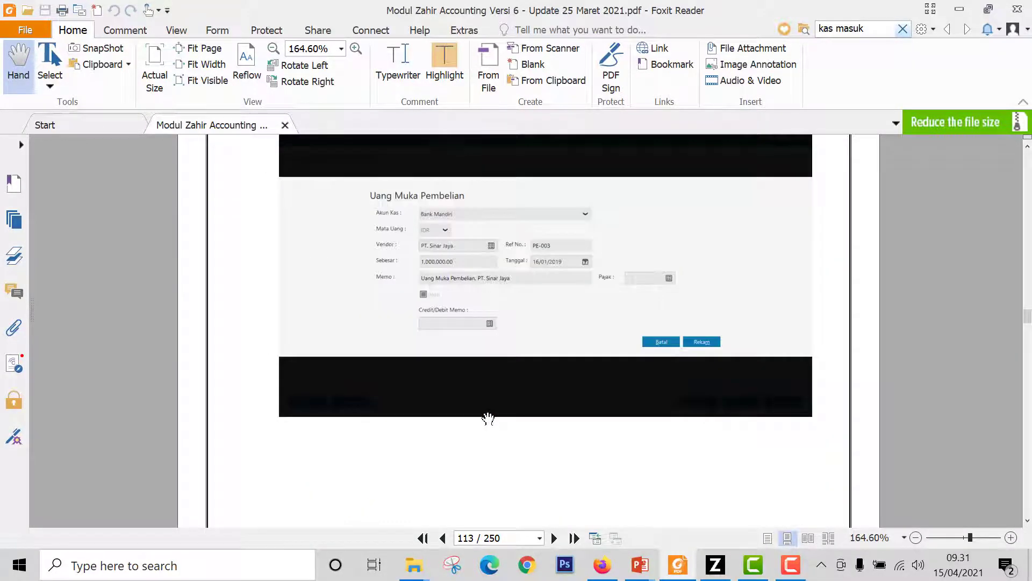
scroll(488, 418, up, 1)
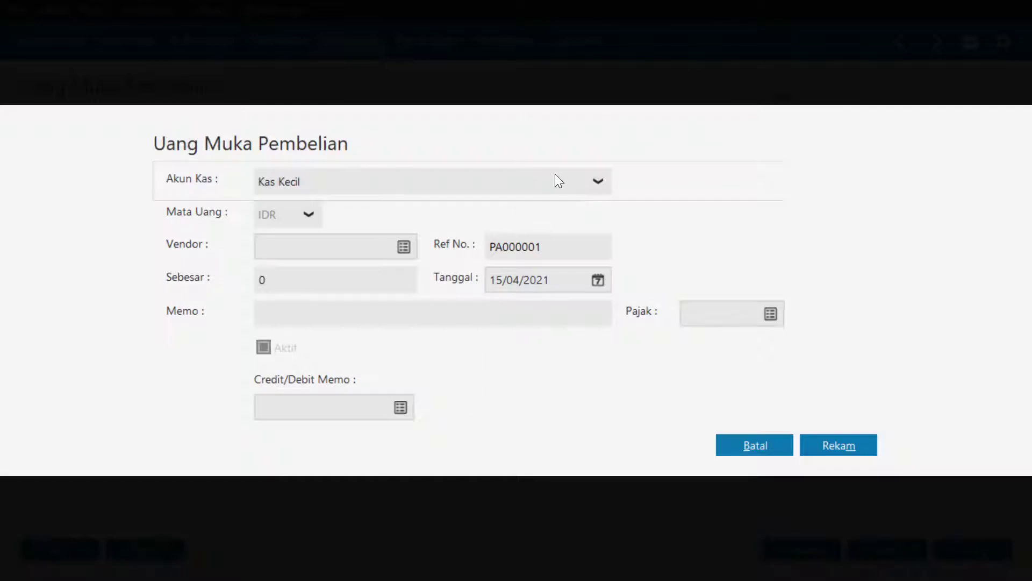
click(554, 175)
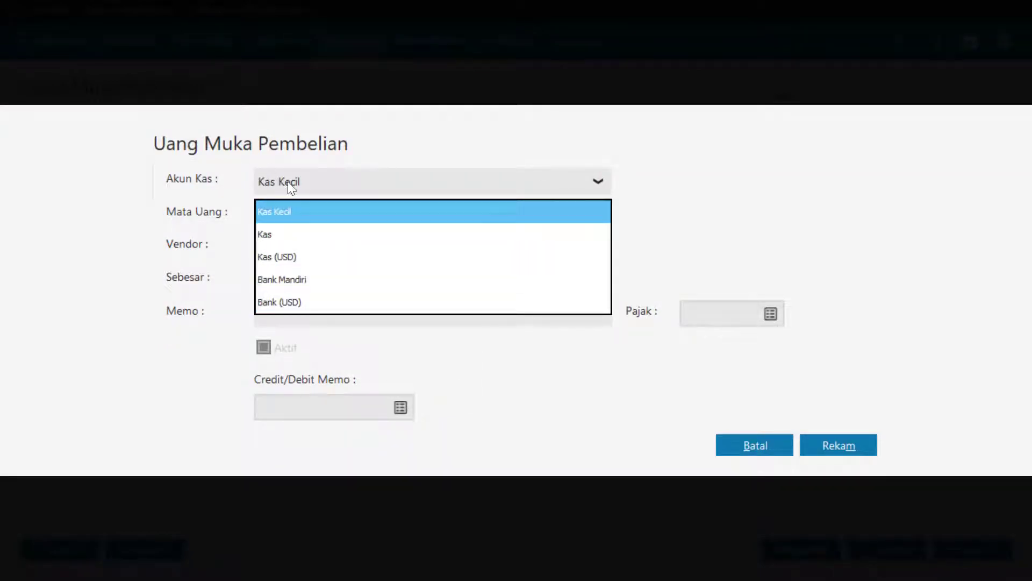
click(276, 280)
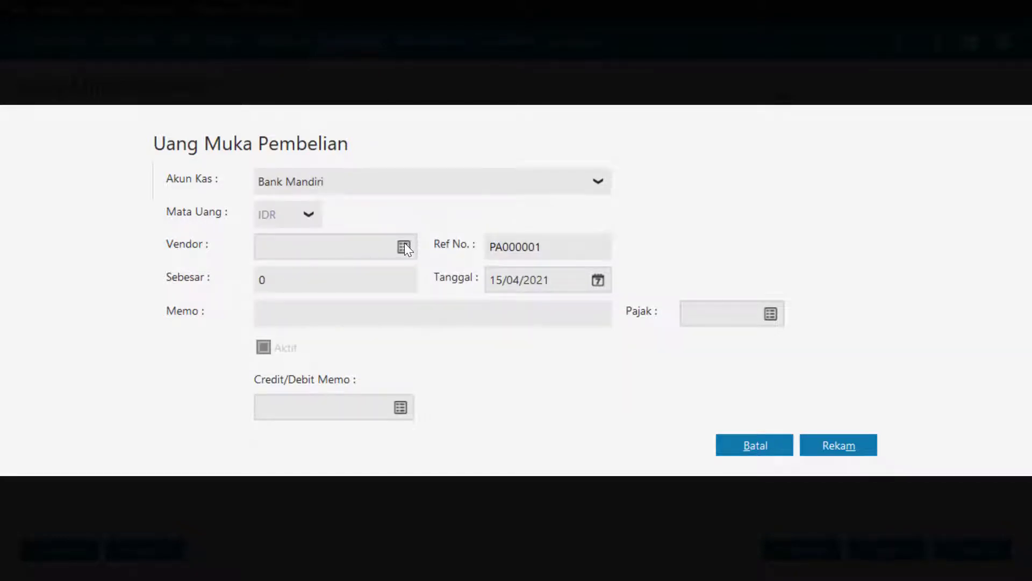
- Check the vendor in the module's example and choose PT. Sinar Jaya as the vendor of the advance
key(alt+Tab)
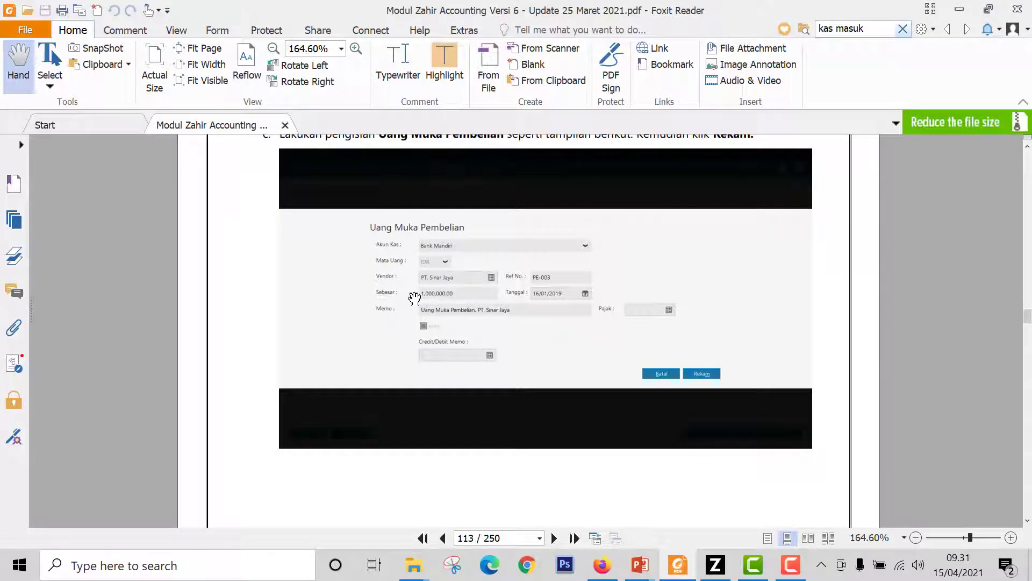
key(alt+Tab)
click(402, 244)
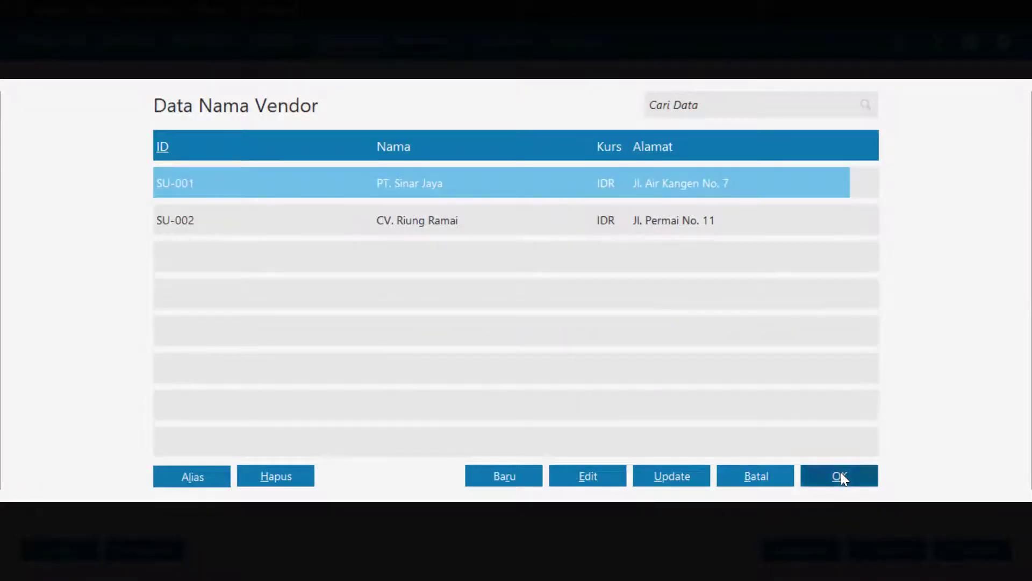
click(840, 473)
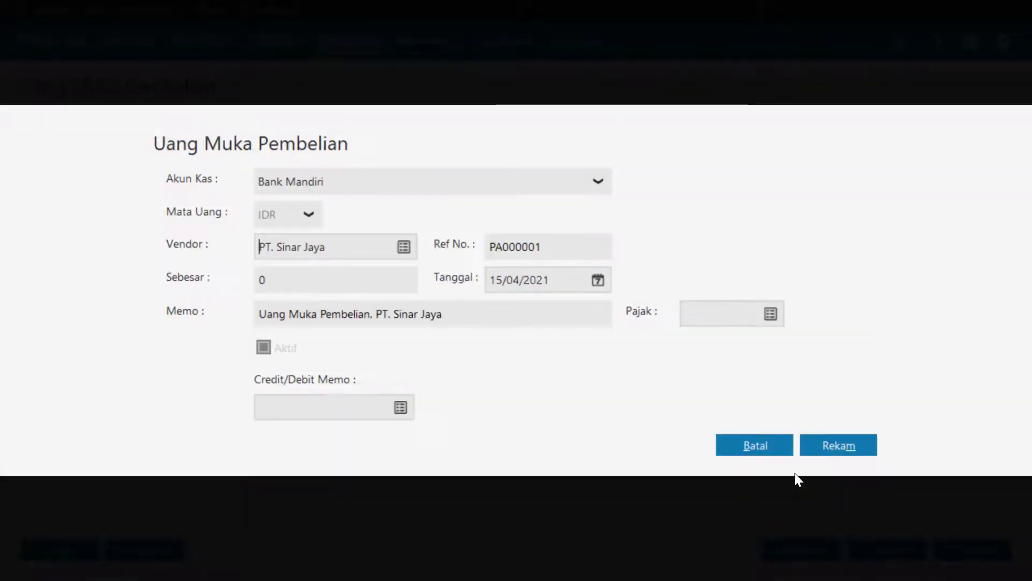
- Set the advance's reference number to PE-003 and its date to 16/01/2019, following the module's example
double_click(542, 254)
key(alt+Tab)
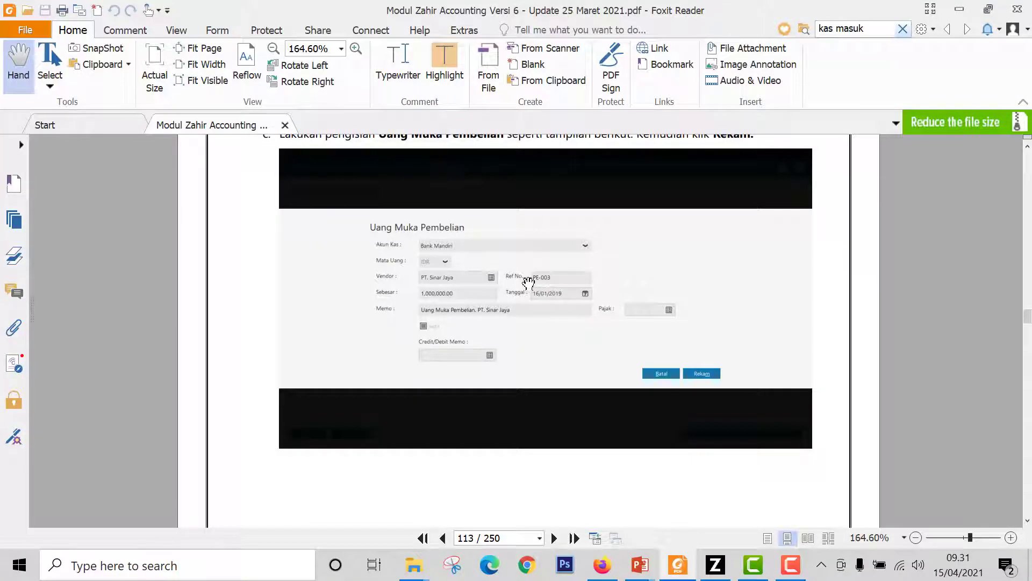
key(alt+Tab)
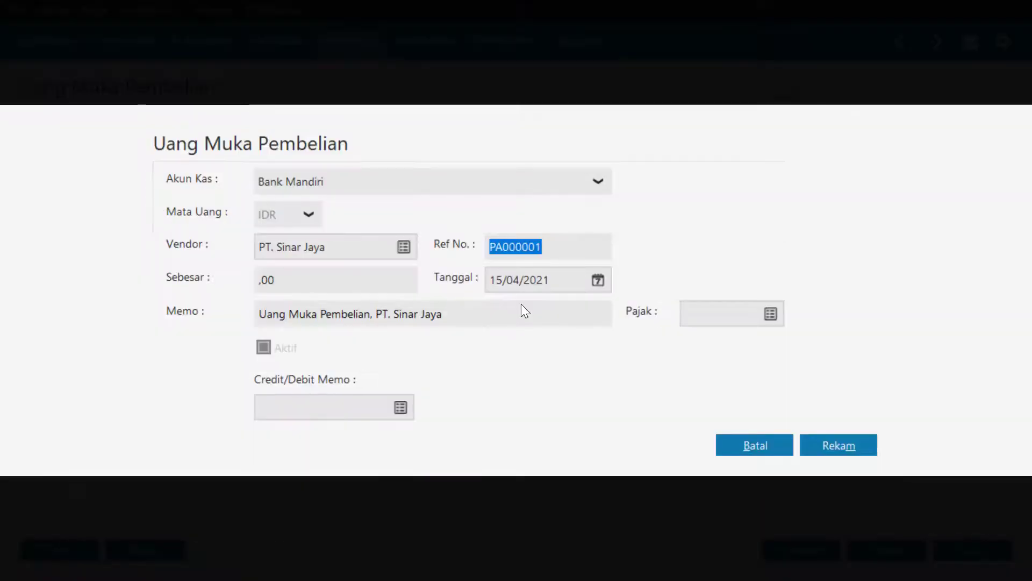
text(PE-003)
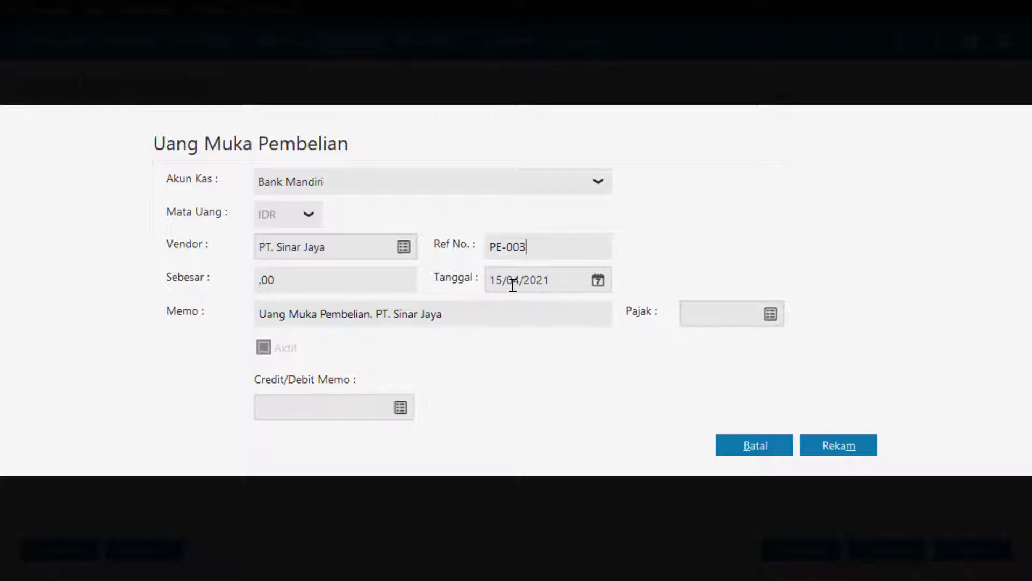
click(513, 285)
key(alt+Tab)
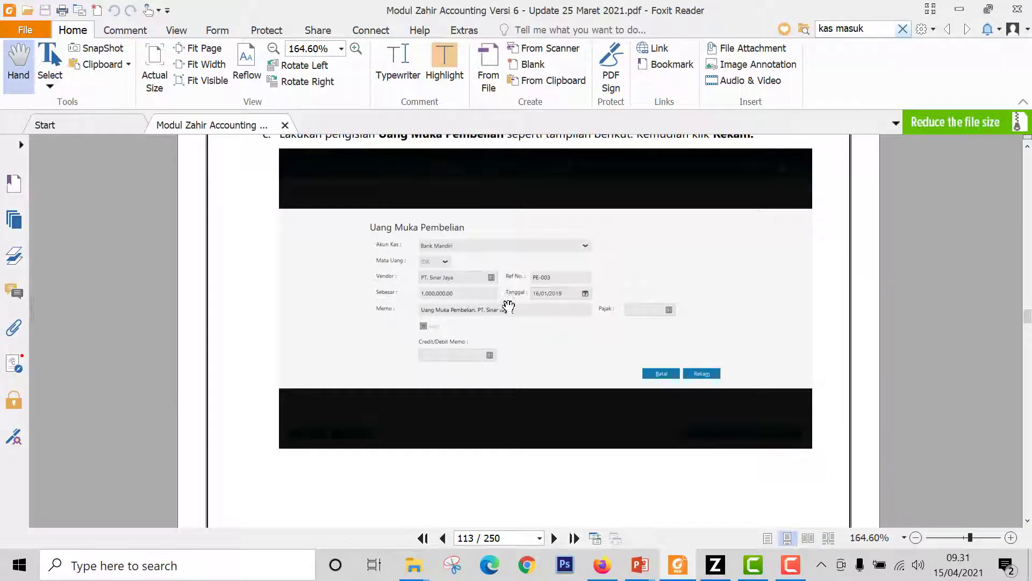
key(alt+Tab)
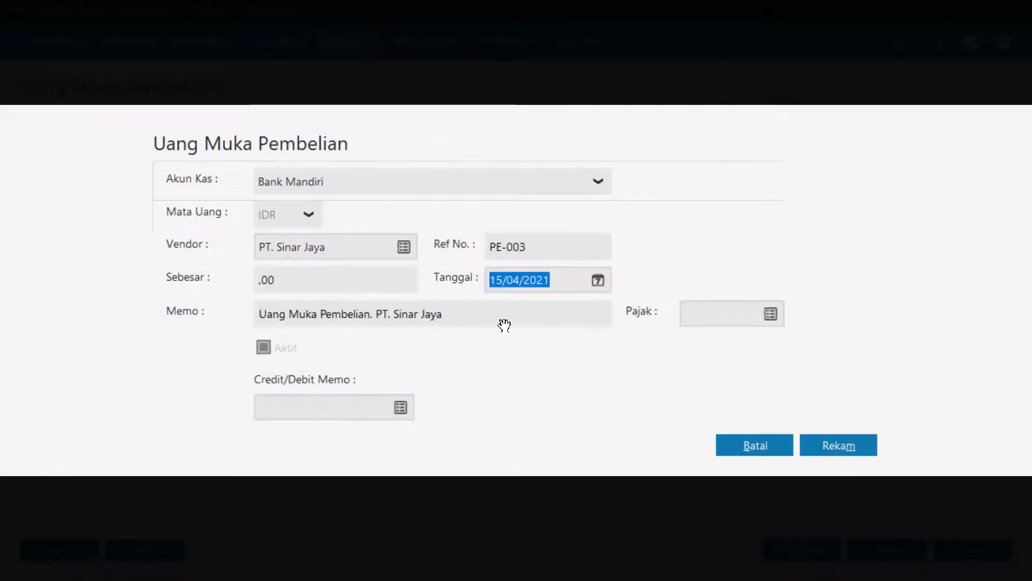
text(16/01/2019)
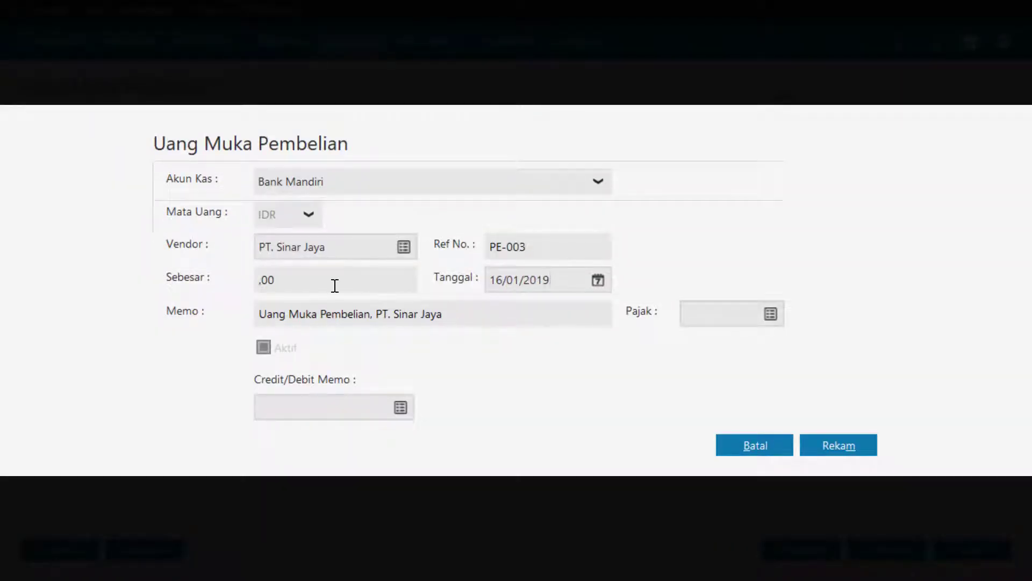
- Set the advance amount to 1.000.000 and record the purchase advance for PT. Sinar Jaya
click(304, 286)
text(1000000)
key(Tab)
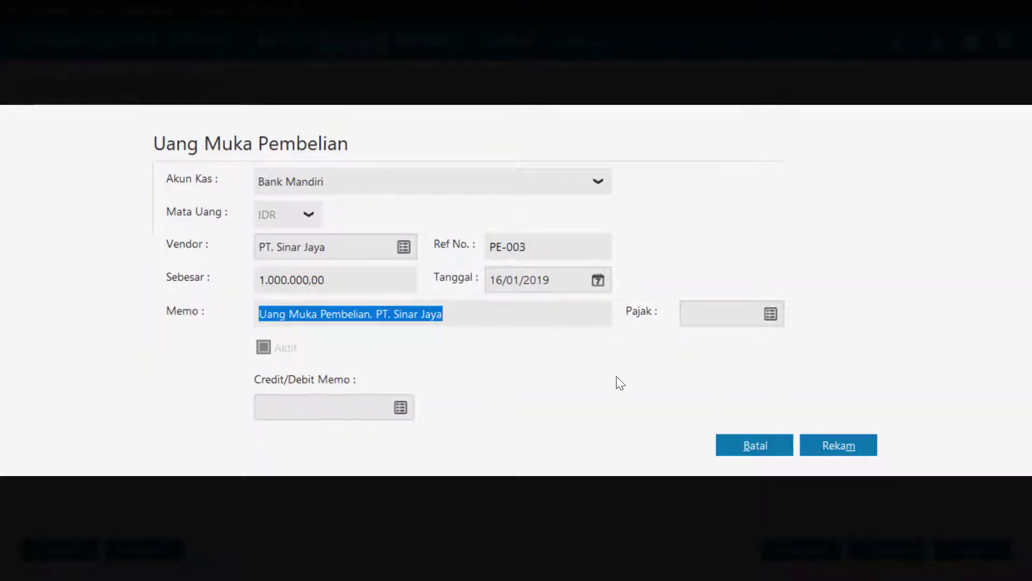
click(821, 446)
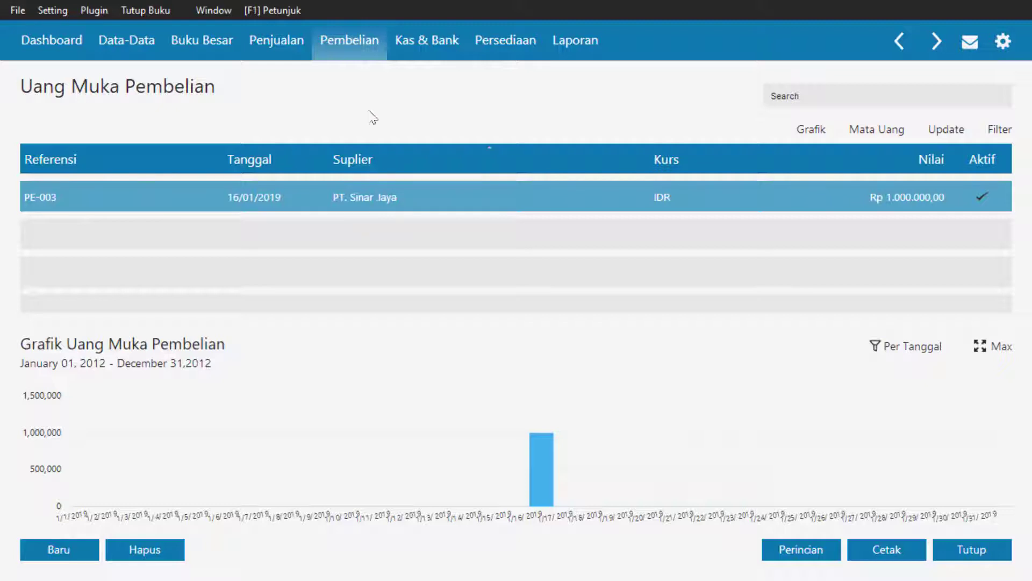
- Return to the purchasing module's overview and open the Invoice Pembelian list
click(349, 52)
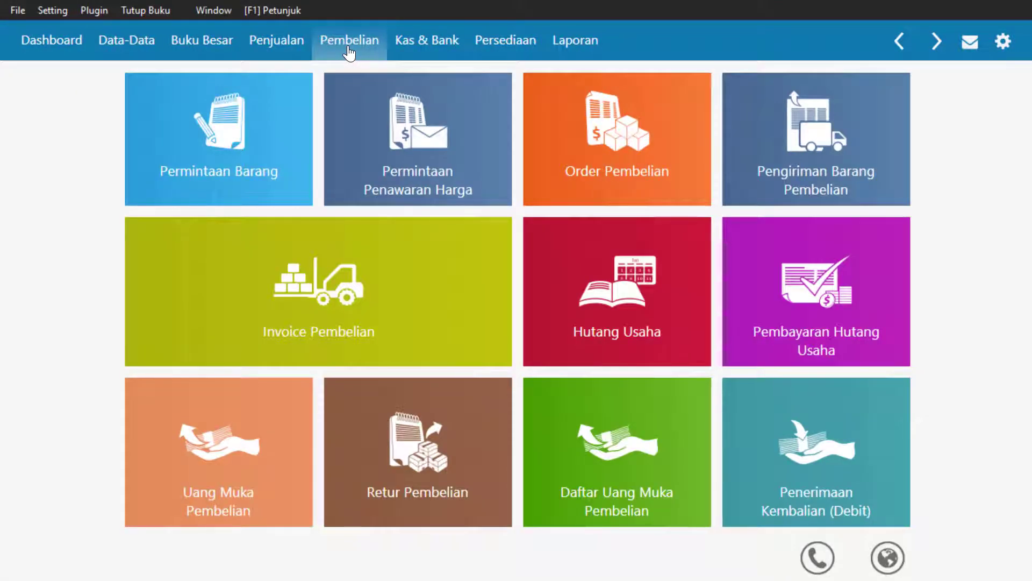
mouse_move(334, 258)
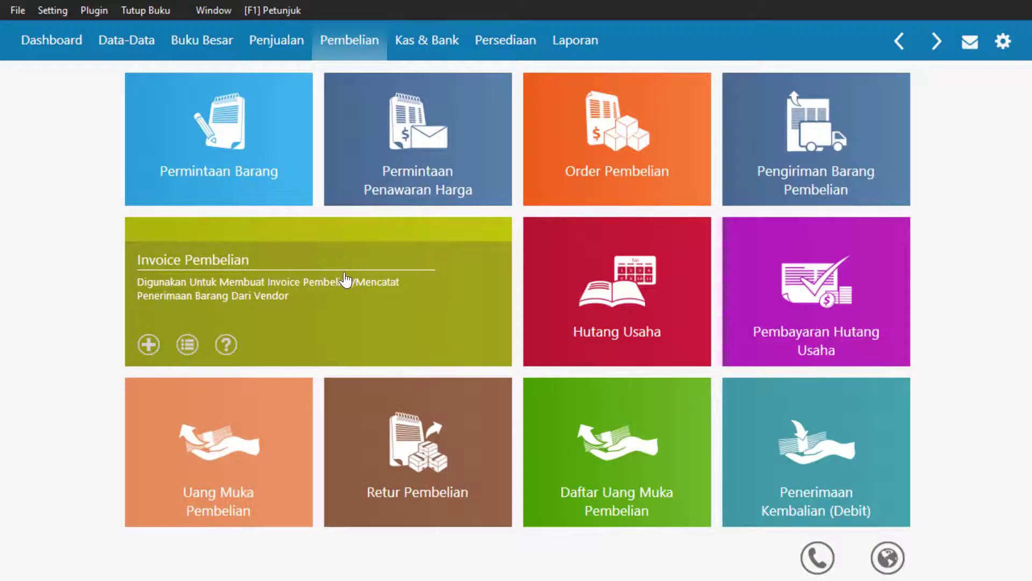
click(345, 279)
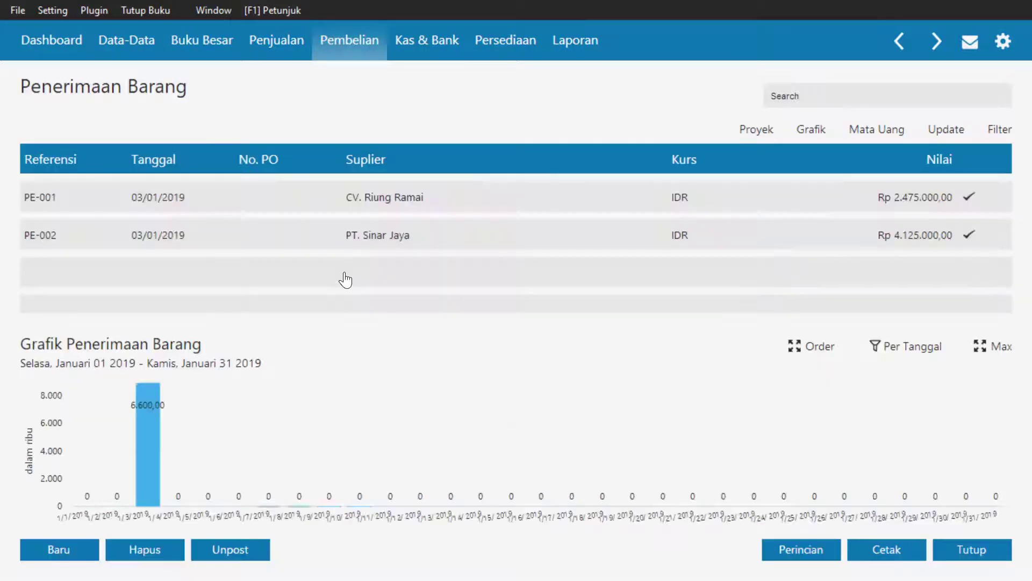
- Start a new Penerimaan Barang entry, consult the module's Dokumen 3 invoice, and choose PT. Sinar Jaya as the supplier
click(49, 554)
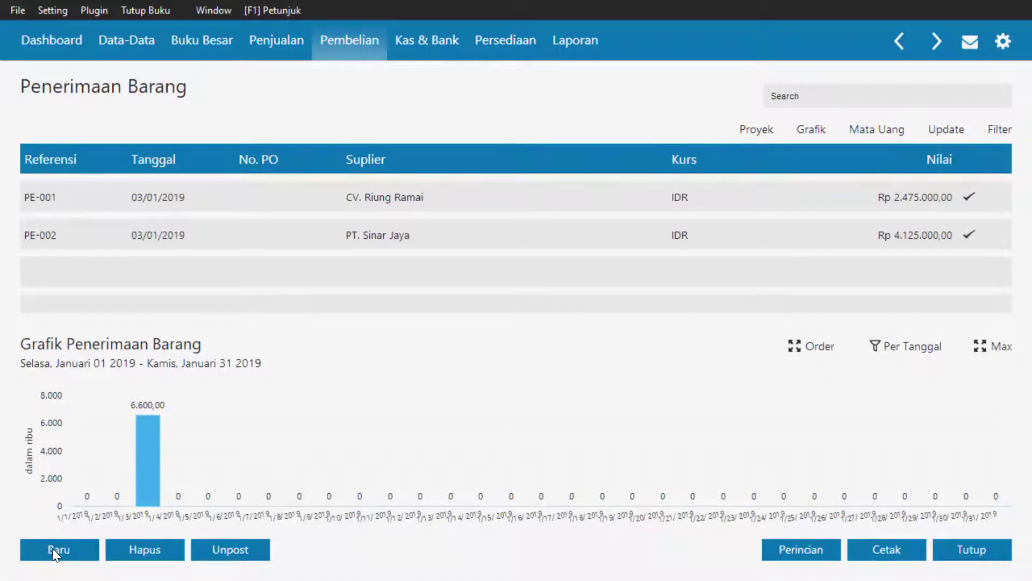
key(alt+Tab)
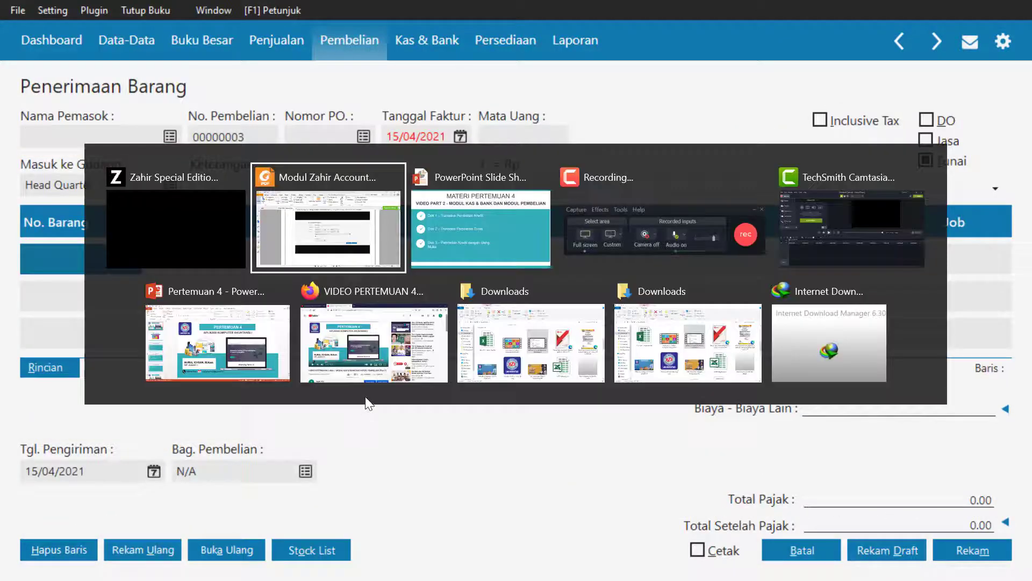
scroll(366, 396, up, 8)
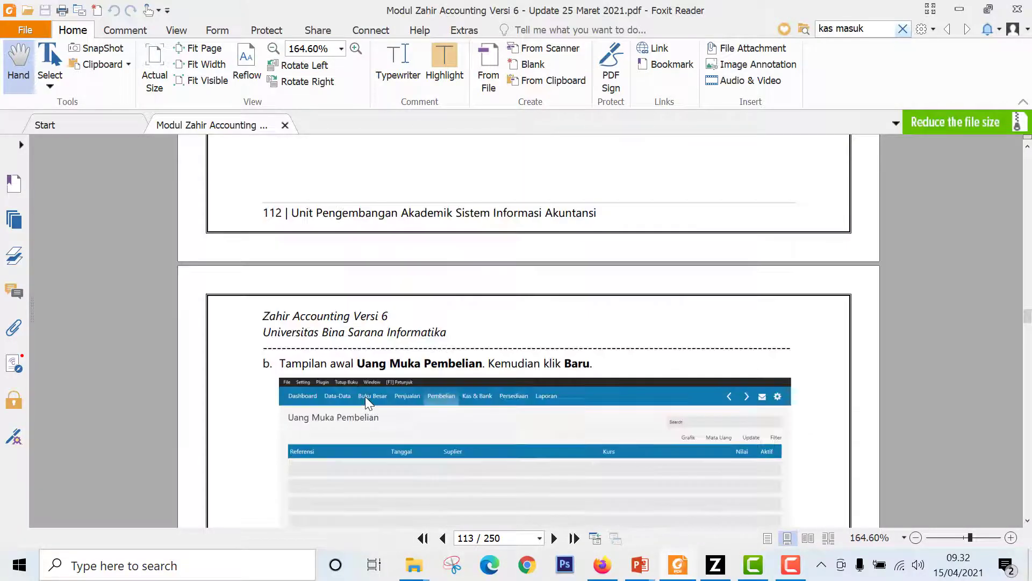
scroll(366, 395, up, 10)
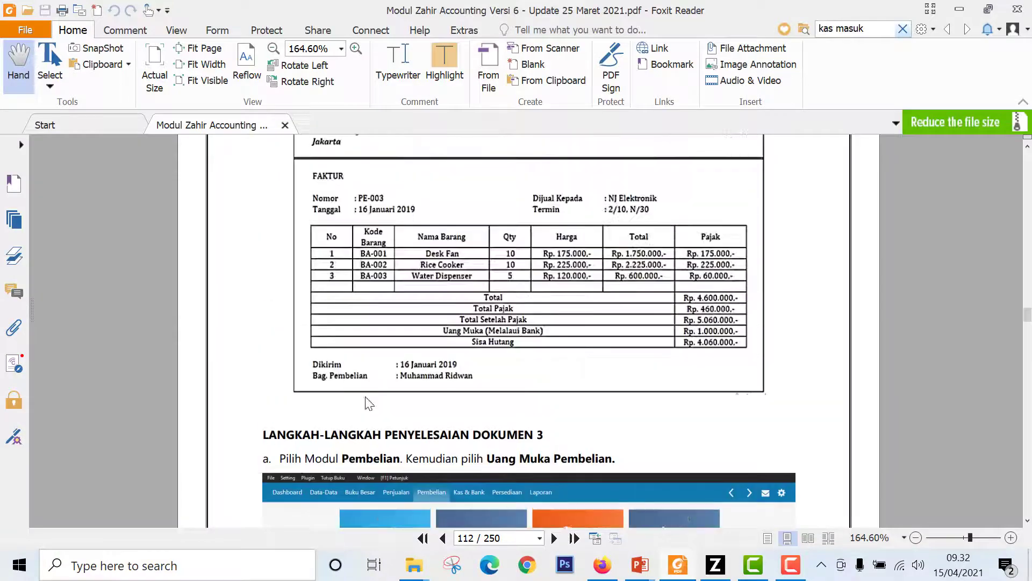
scroll(365, 404, up, 4)
key(alt+Tab)
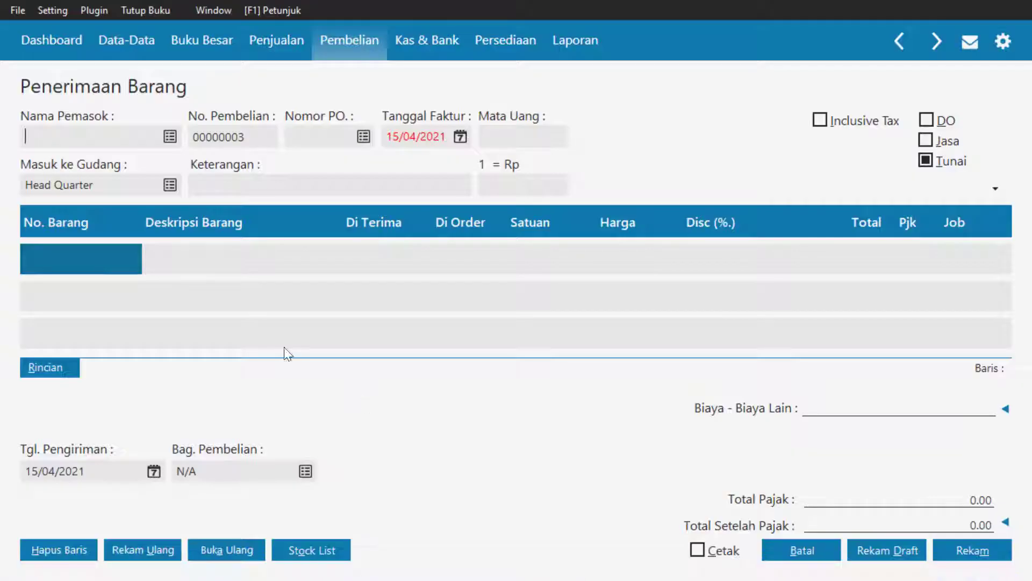
click(166, 135)
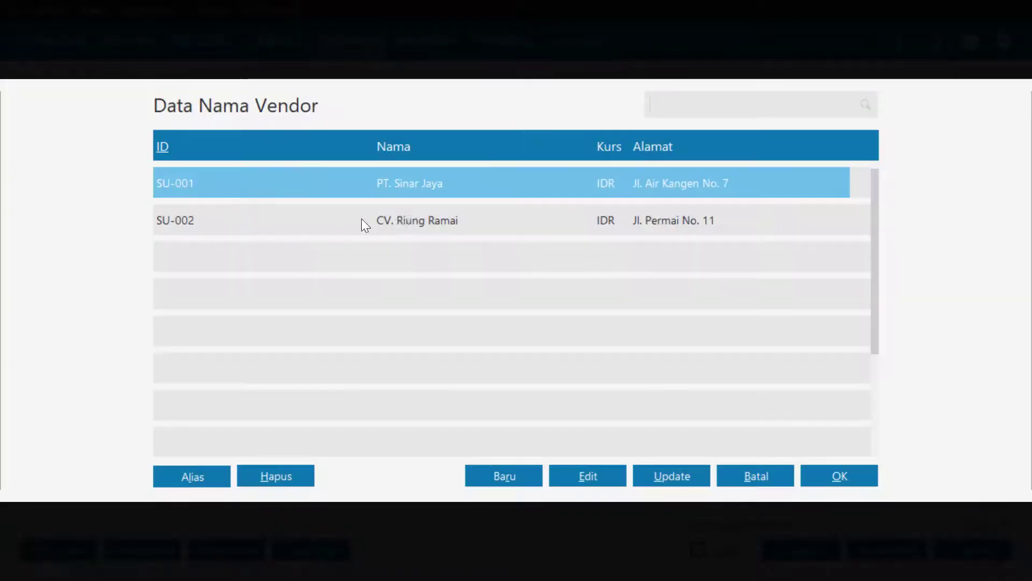
click(421, 182)
click(857, 475)
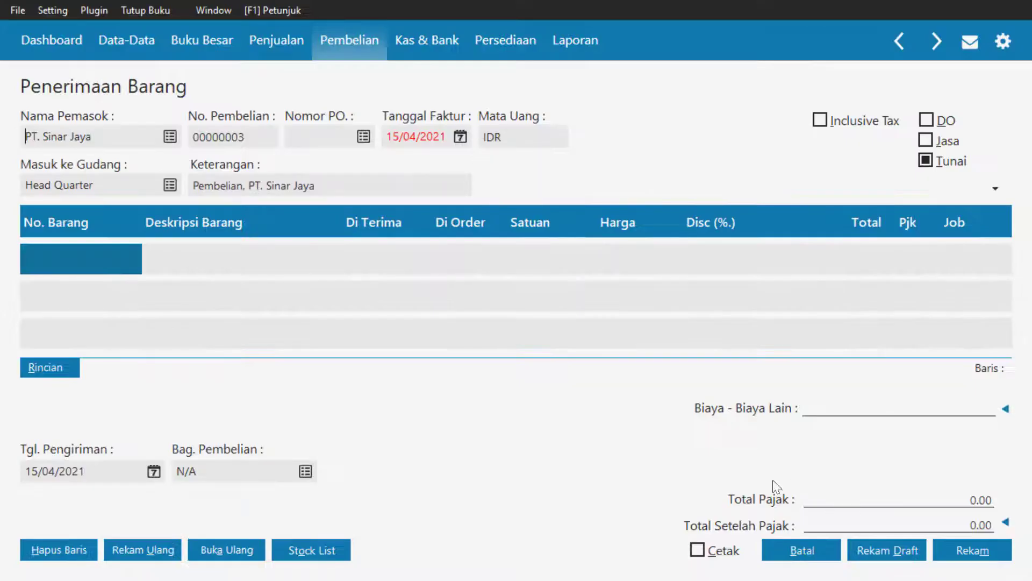
- Set the purchase number to PE-003 and the invoice date to 16/01/2019, following the module's Dokumen 3 invoice
click(236, 137)
key(alt+Tab)
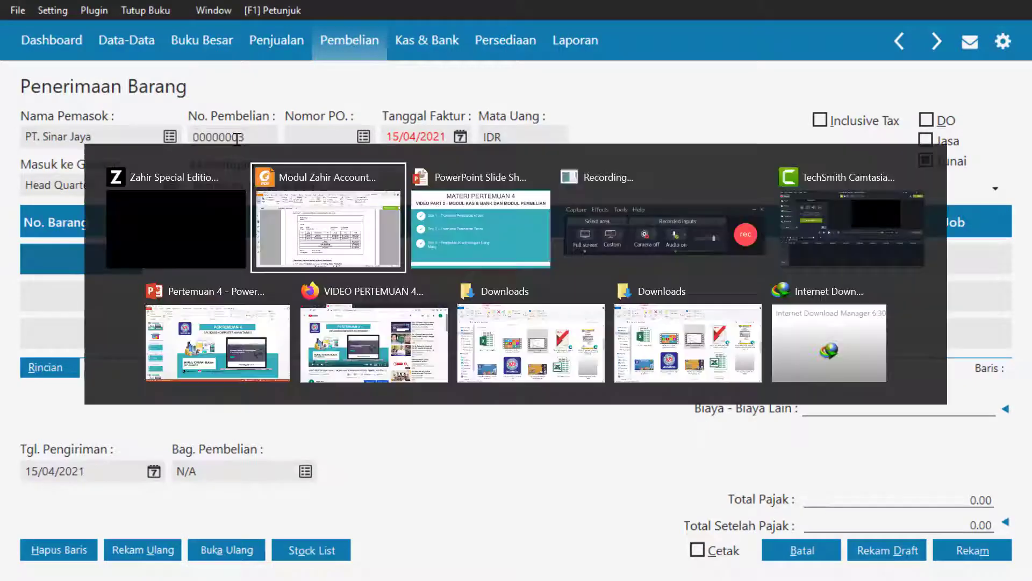
key(alt+Tab)
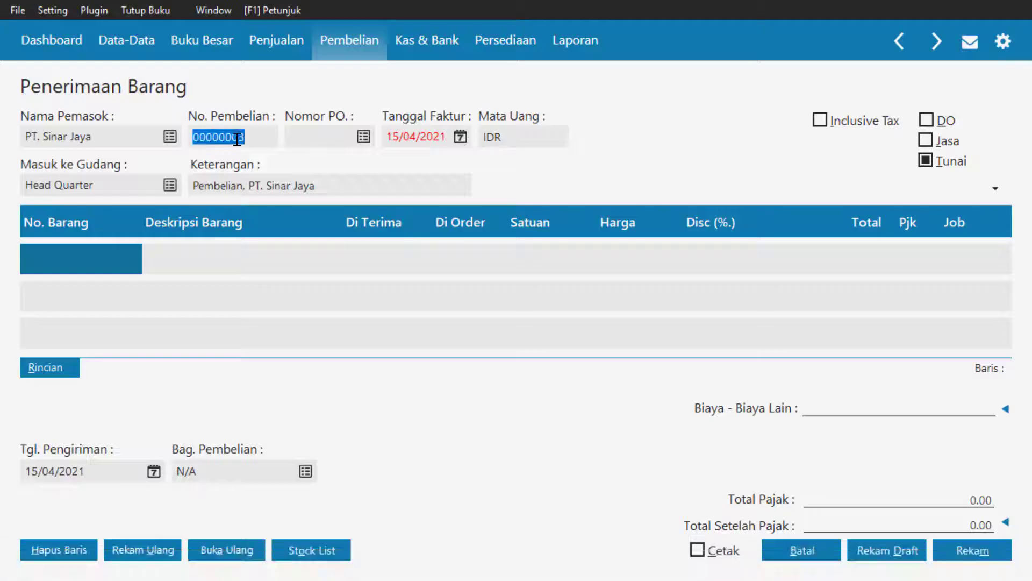
text(PE-003)
key(alt+Tab)
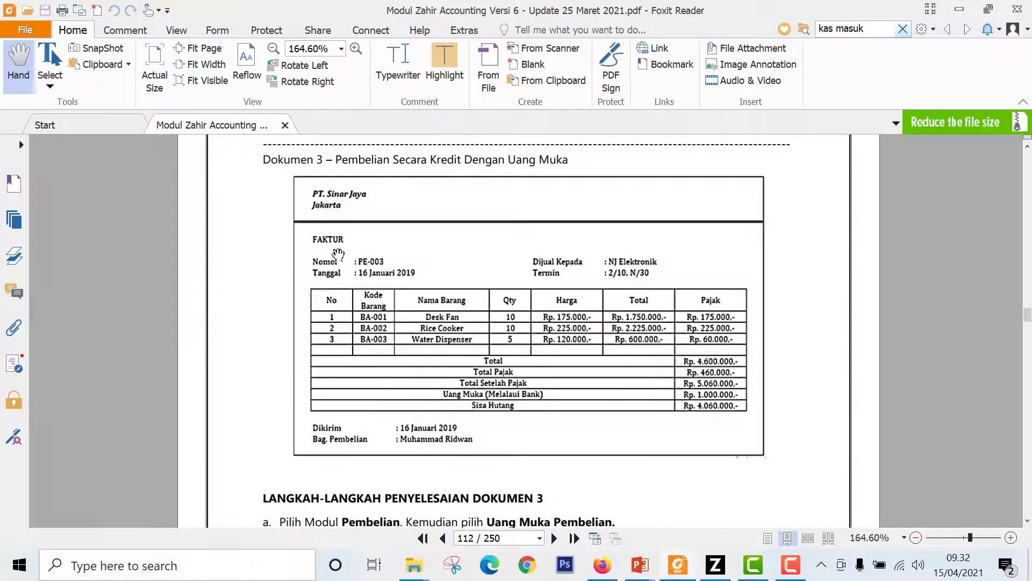
key(alt+Tab)
text(1)
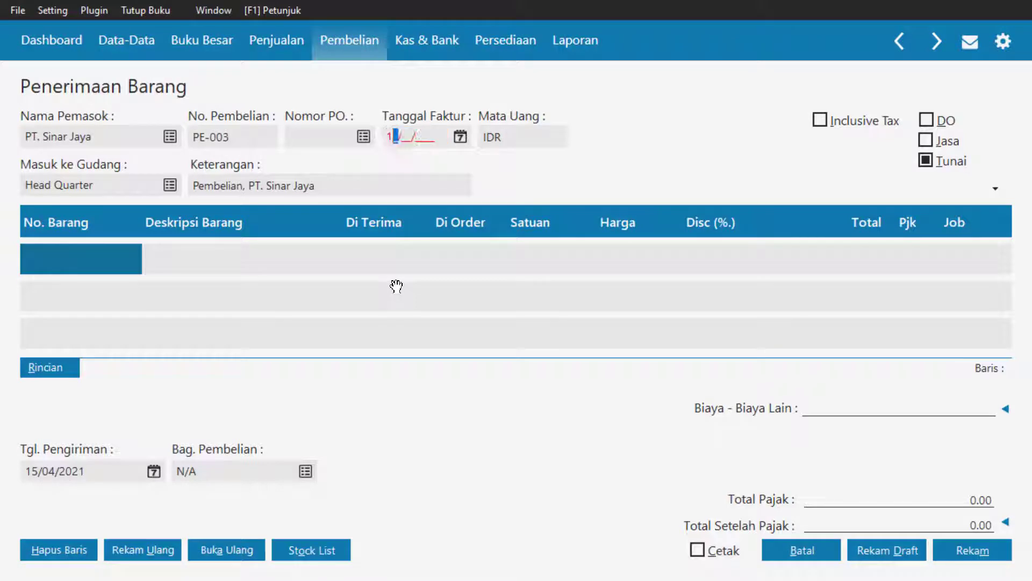
text(6/01/2019)
click(336, 184)
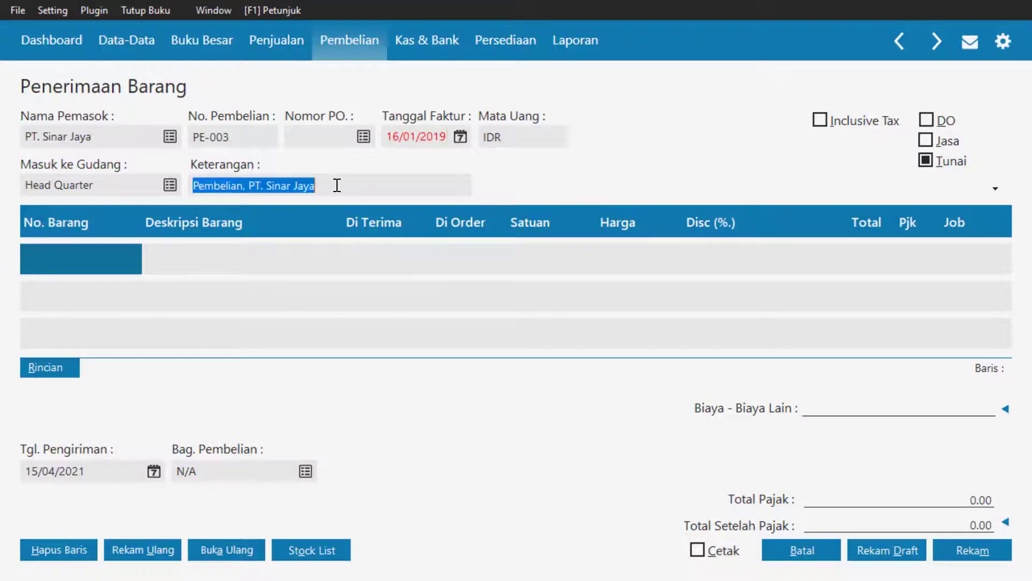
- Check the payment terms in Dokumen 3 and make the purchase a credit transaction by turning off Tunai
key(alt+Tab)
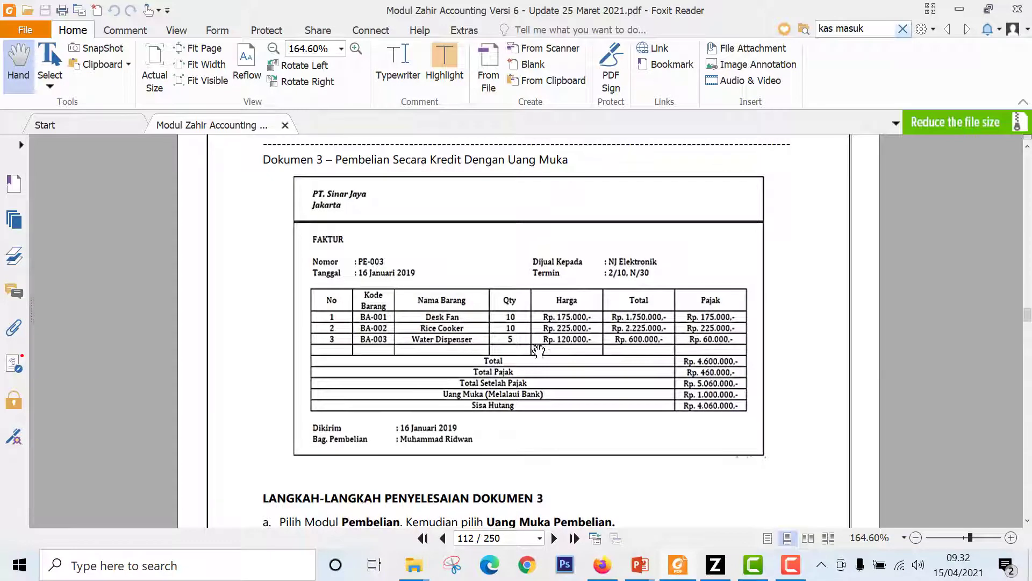
key(alt)
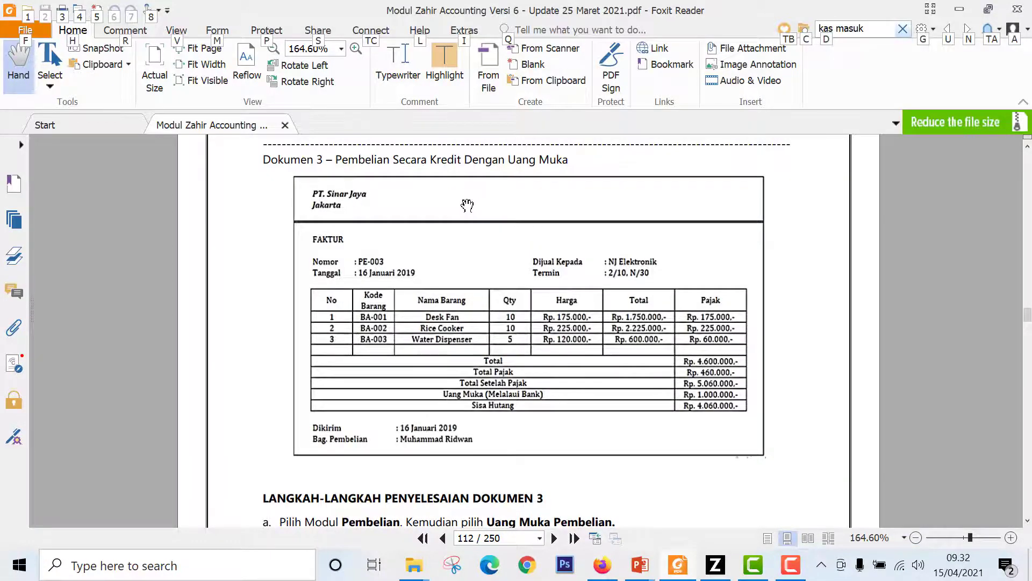
key(alt+Tab)
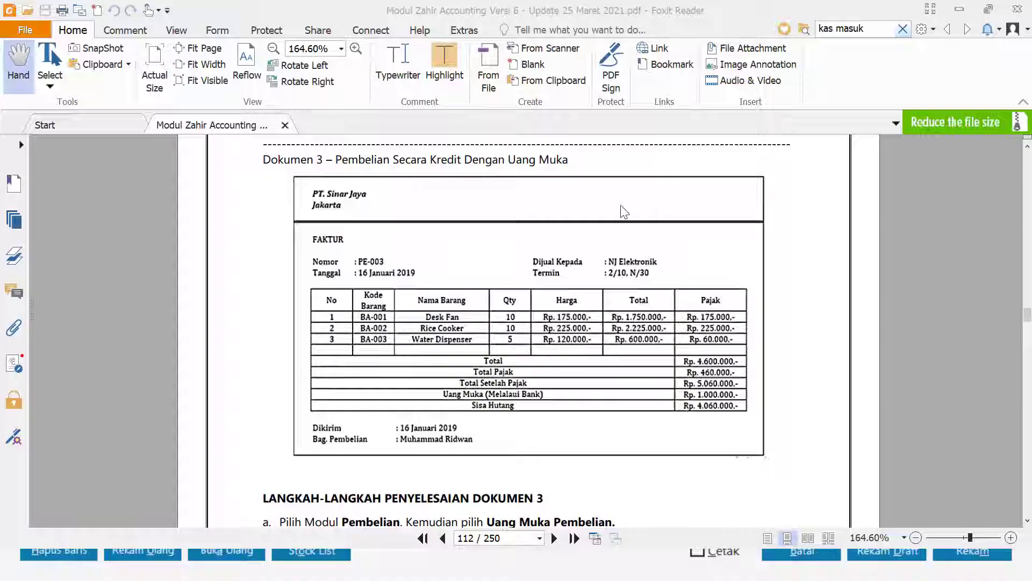
key(alt+Tab)
key(alt+Tab)
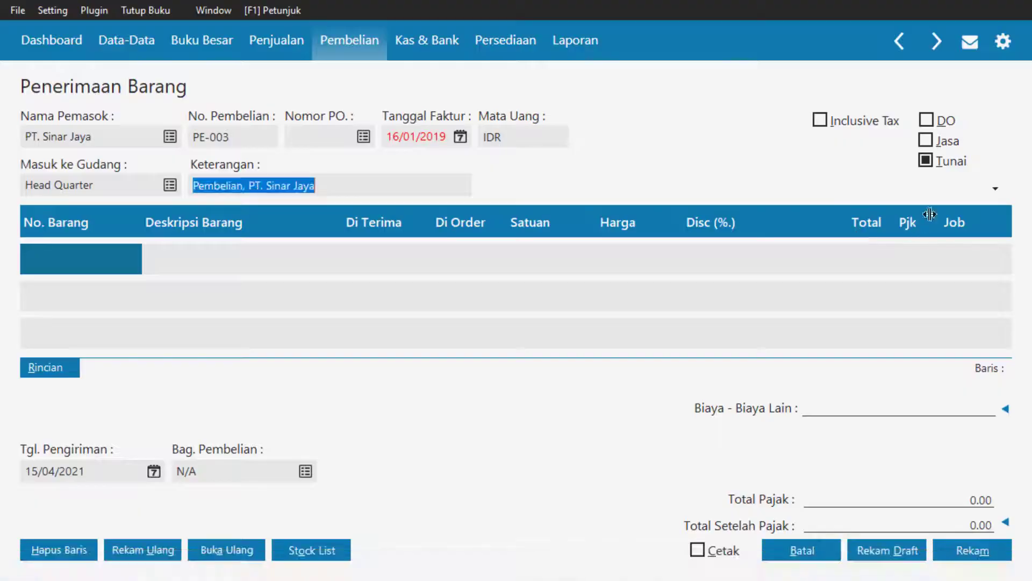
click(925, 161)
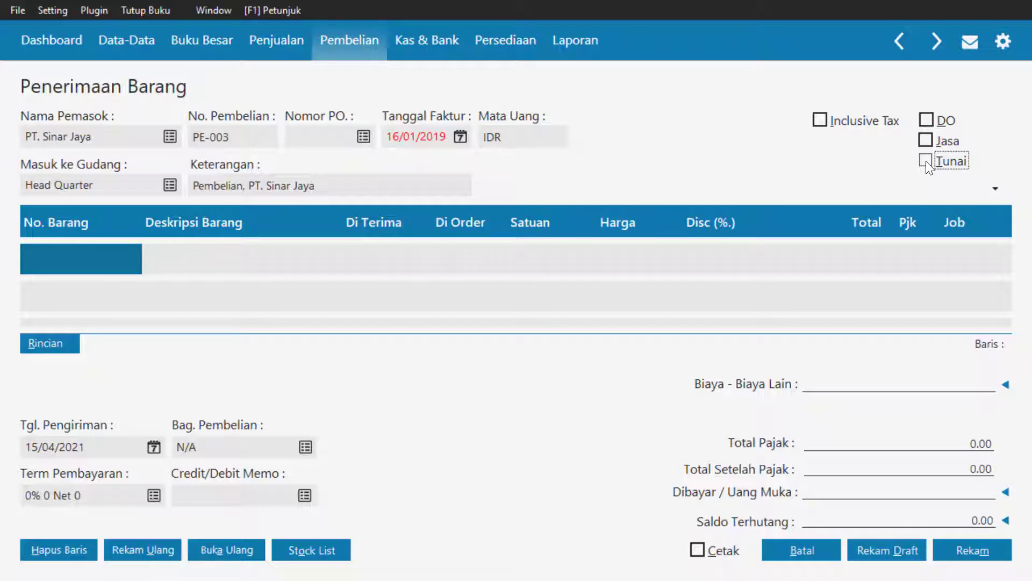
- Add item BA-001 Desk Fan to the first row with a received quantity of 10, as listed in Dokumen 3
key(alt+Tab)
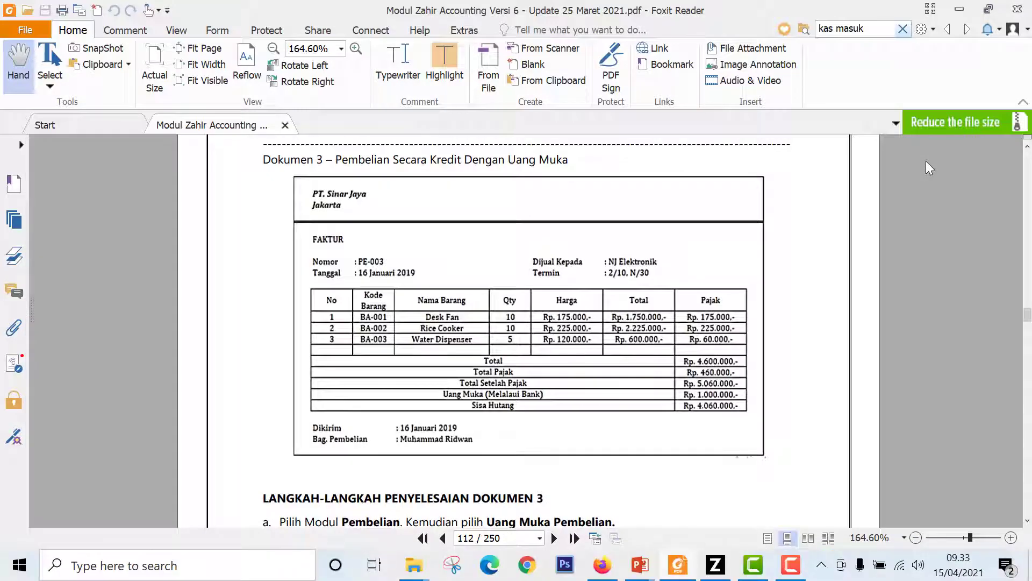
key(alt+Tab)
click(97, 267)
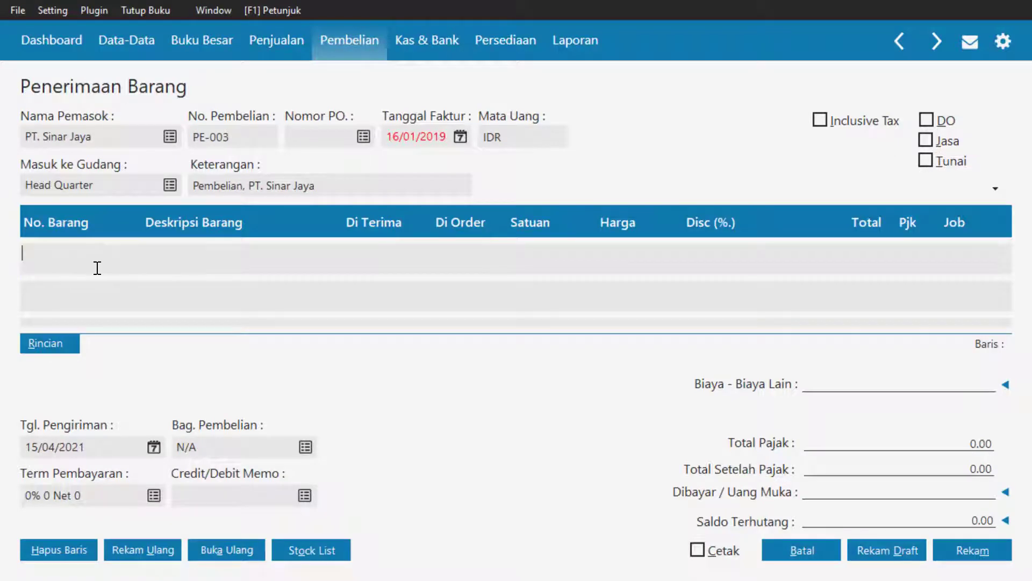
double_click(97, 267)
click(426, 192)
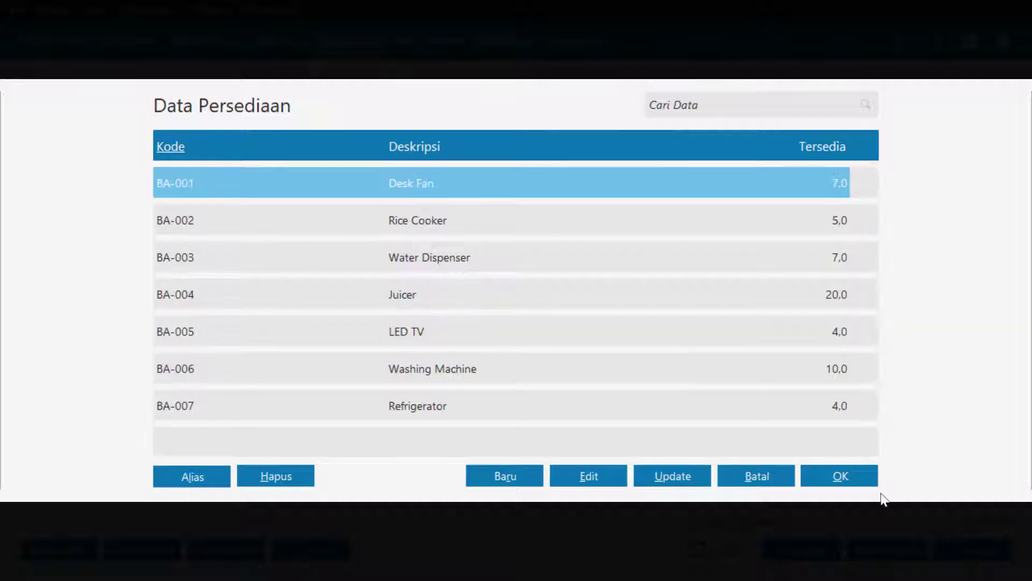
click(856, 476)
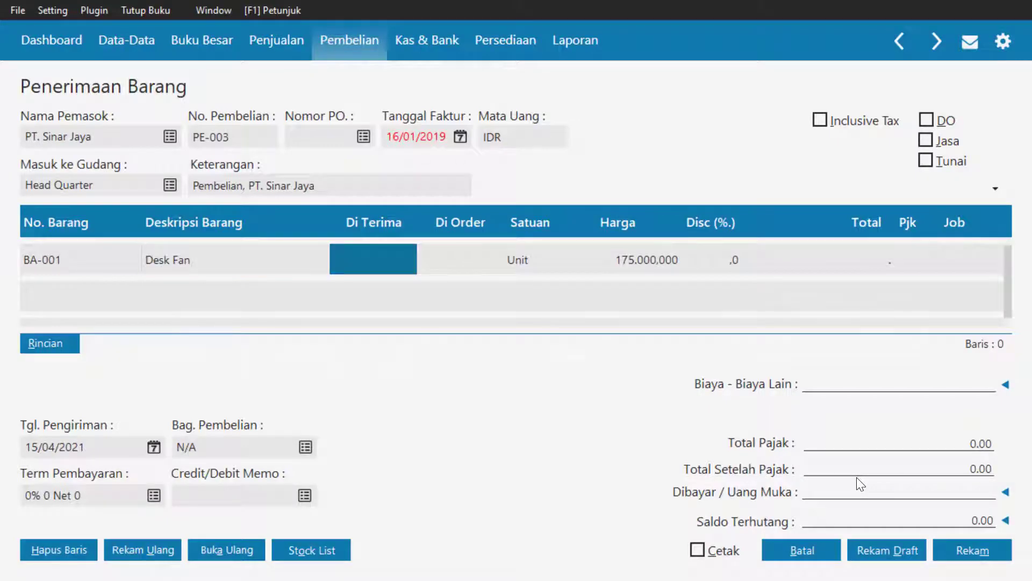
key(alt+Tab)
key(alt+Tab)
text(10)
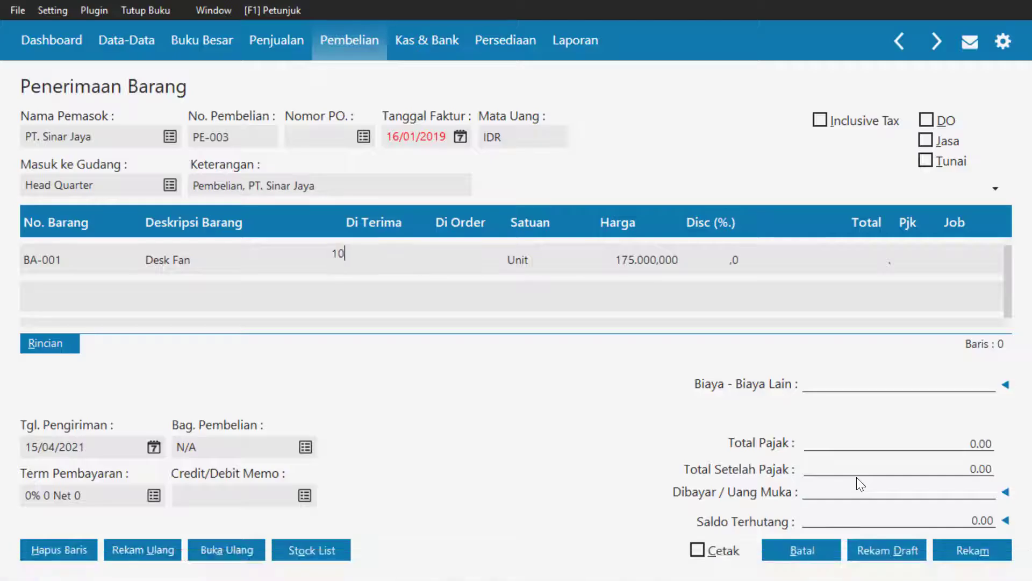
key(Return)
key(Return)
key(Return)
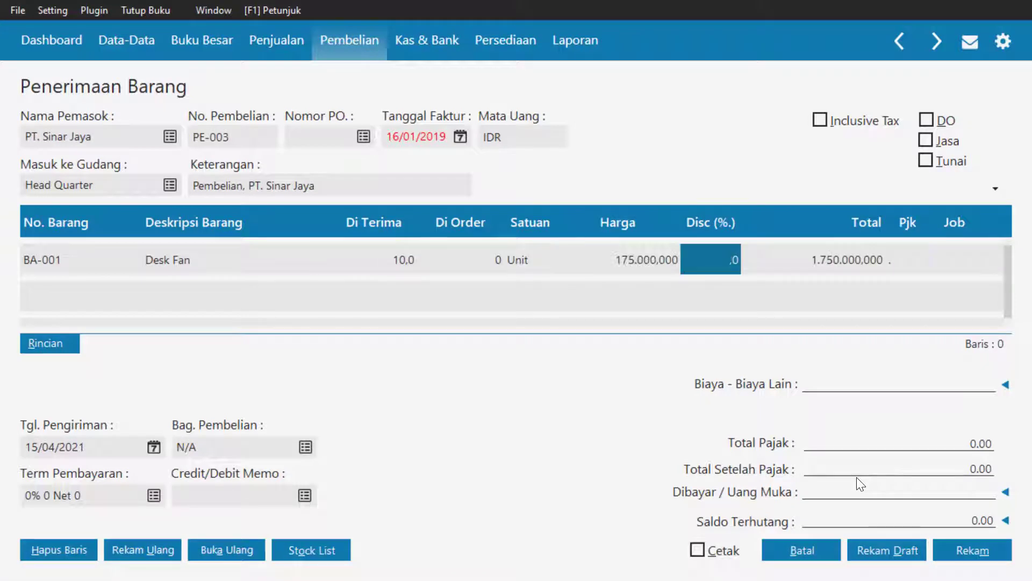
- Apply the PPN tax to the Desk Fan row
key(Return)
click(906, 259)
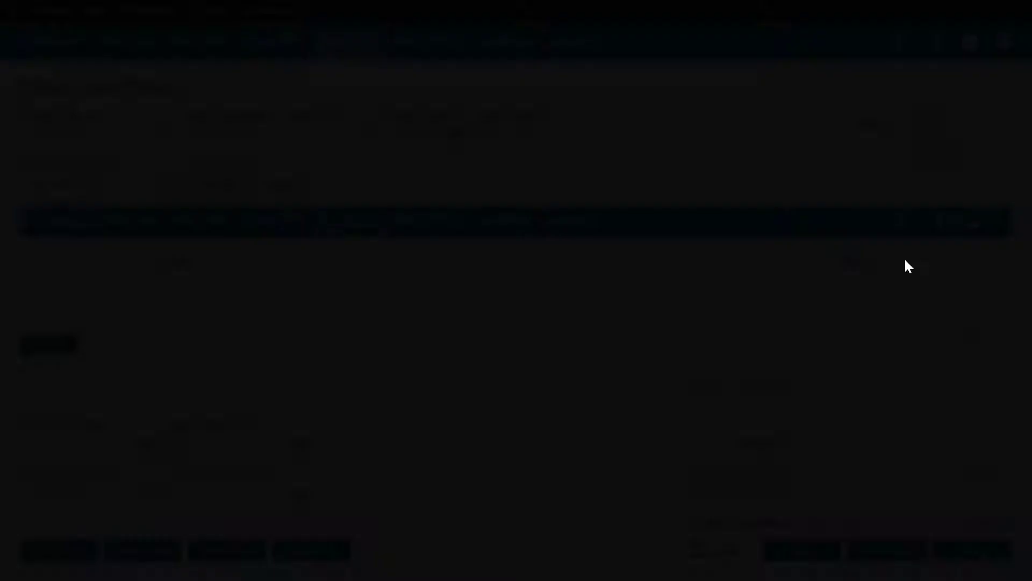
click(539, 258)
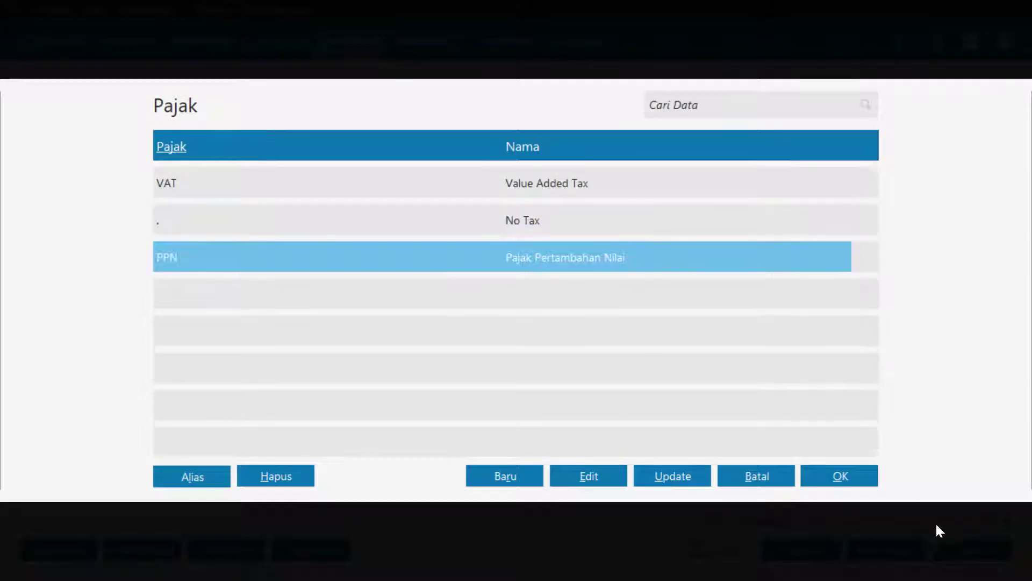
click(841, 474)
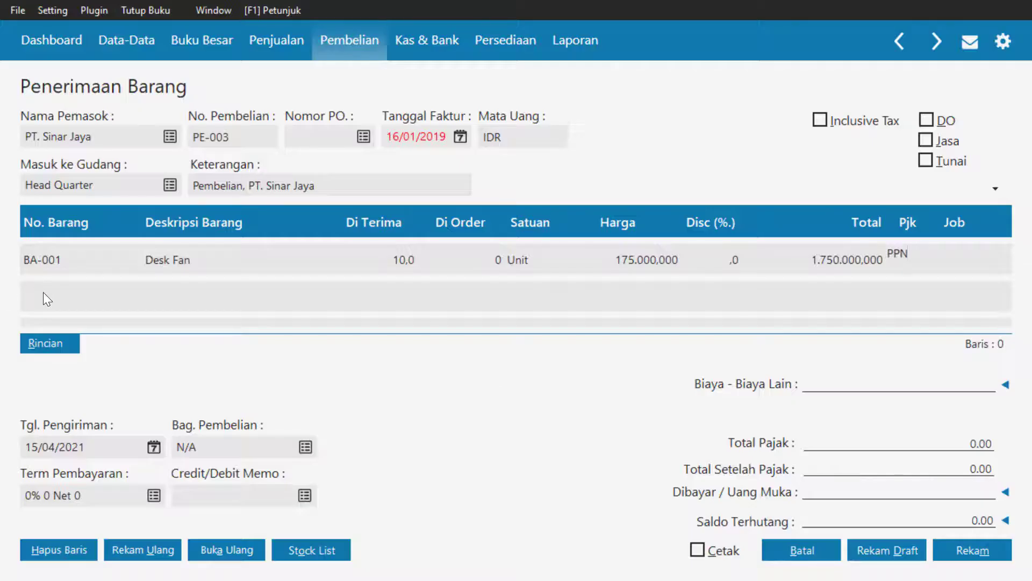
- Add item BA-002 Rice Cooker to the second row with a received quantity of 10, following Dokumen 3
click(43, 293)
key(alt+Tab)
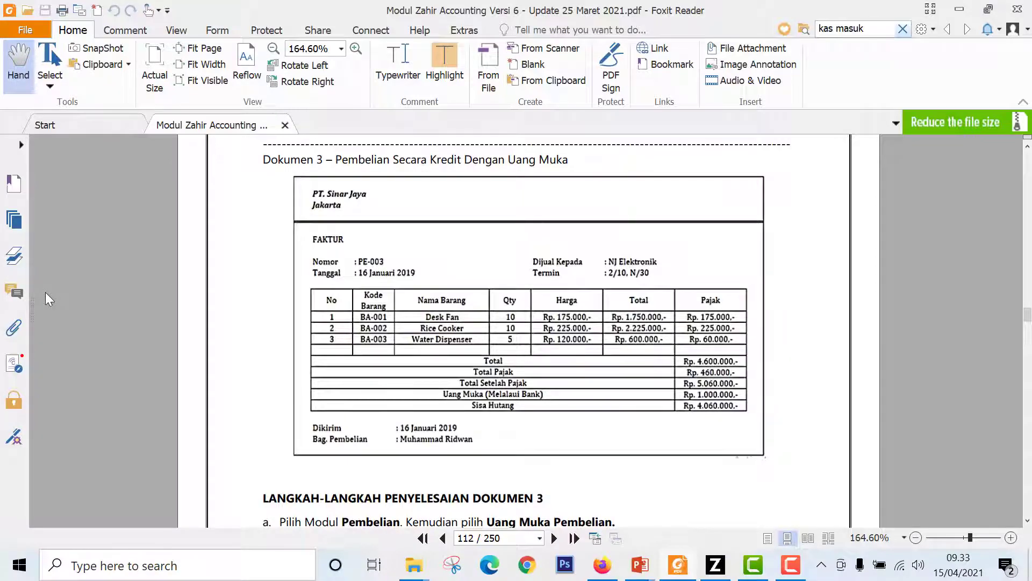
key(alt+Tab)
double_click(48, 292)
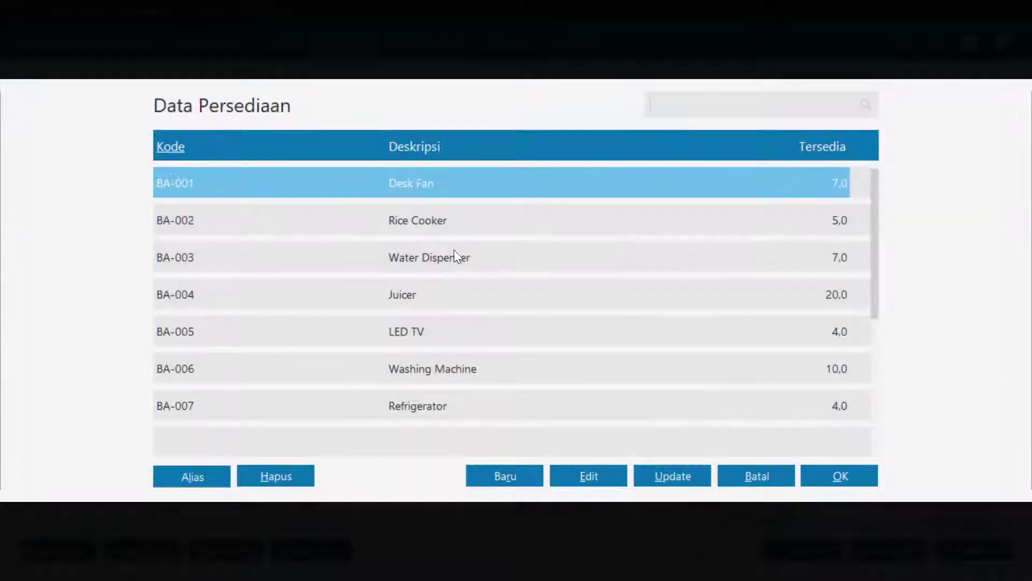
click(444, 229)
click(827, 474)
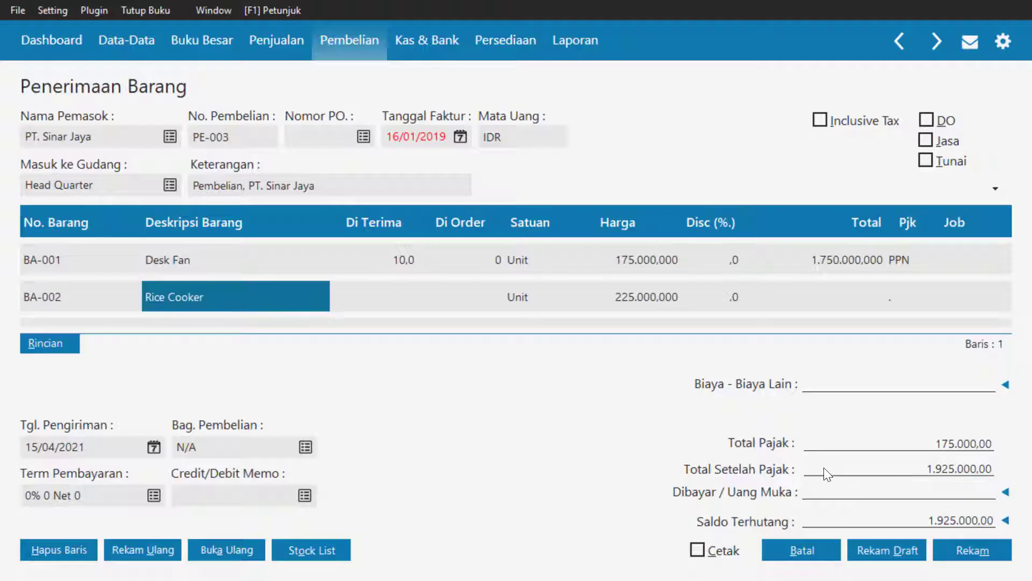
key(Tab)
text(10)
key(Tab)
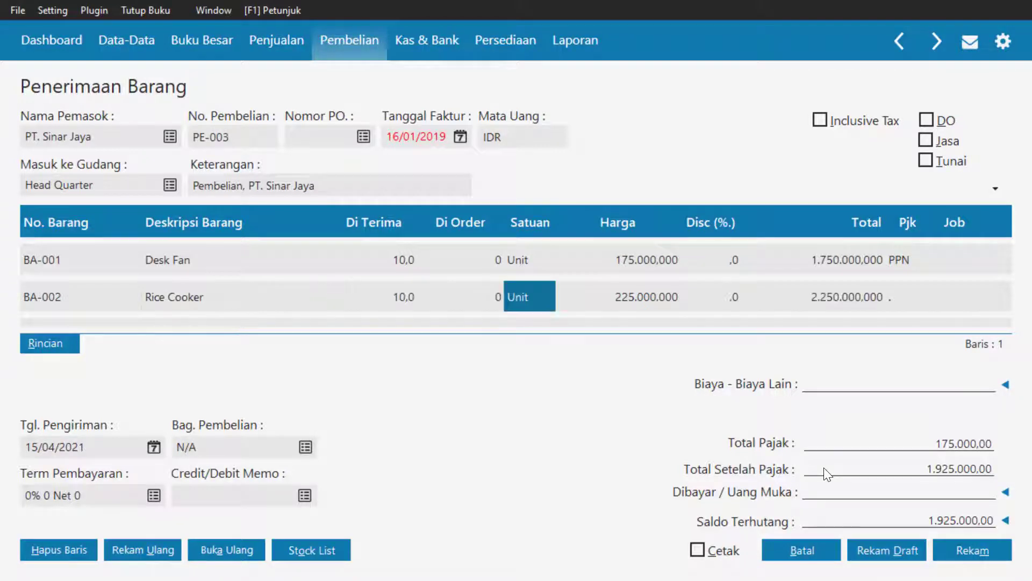
- Apply the PPN tax to the Rice Cooker row and complete that line
key(Tab)
key(Tab)
key(Tab)
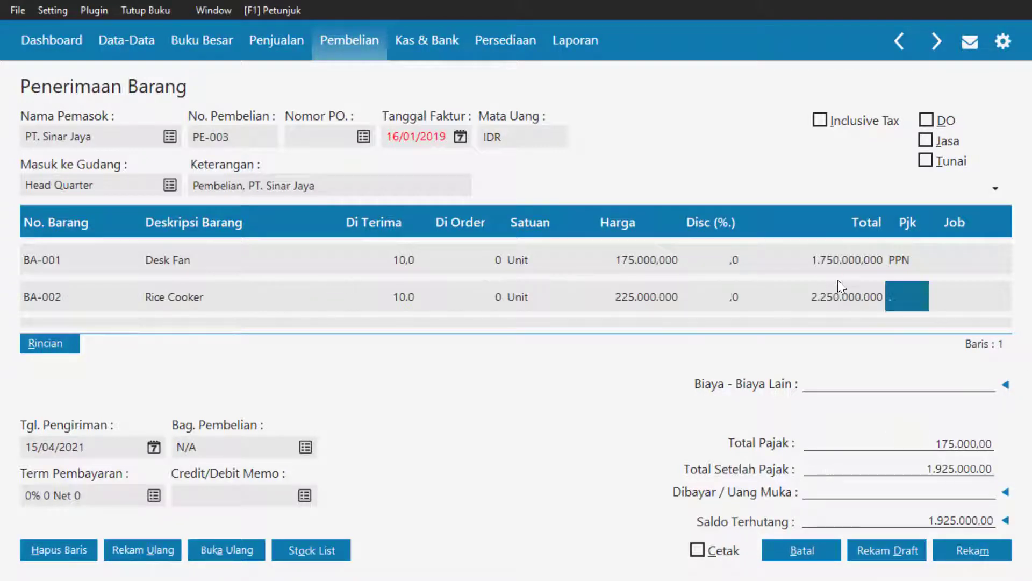
click(888, 295)
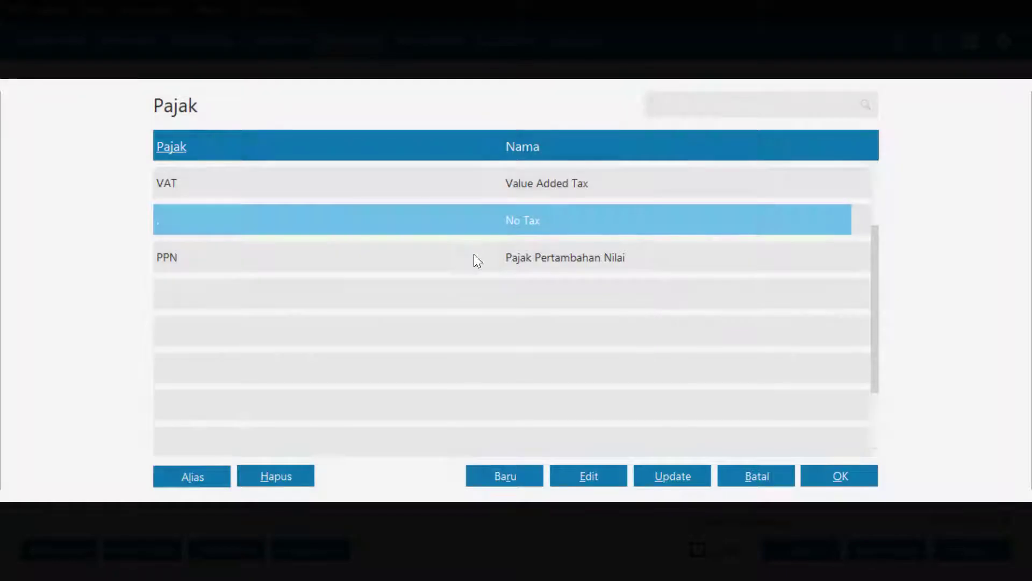
click(473, 256)
click(843, 475)
key(Return)
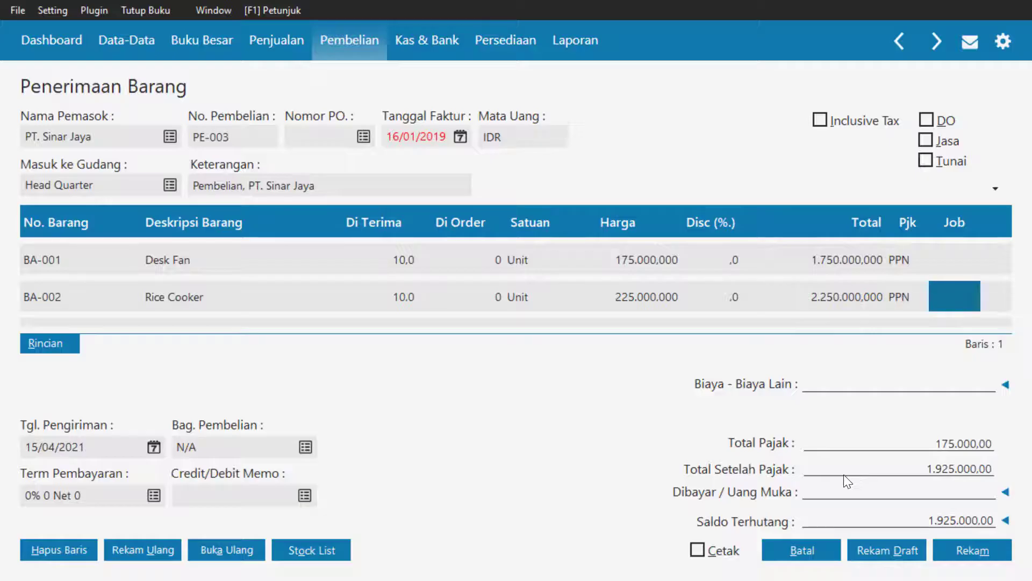
key(Return)
- Add item BA-003 Water Dispenser to the third row of the goods receipt, as listed in Dokumen 3
key(alt+Tab)
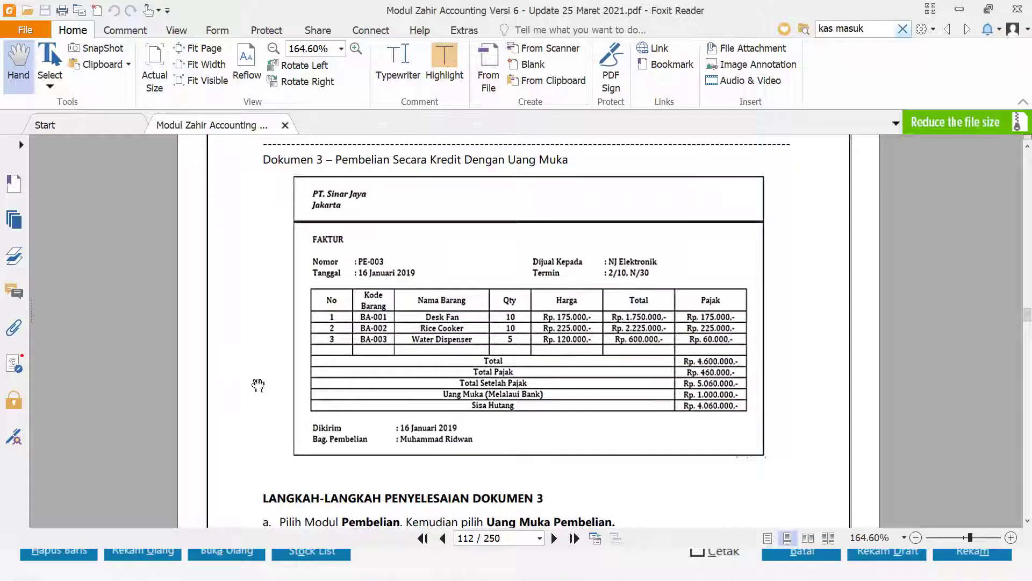
key(alt+Tab)
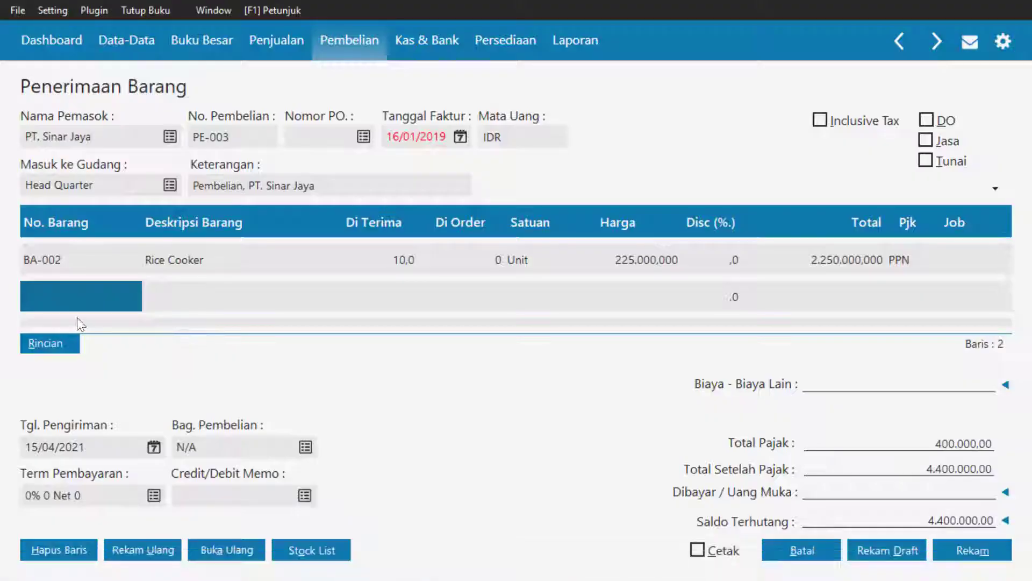
double_click(70, 301)
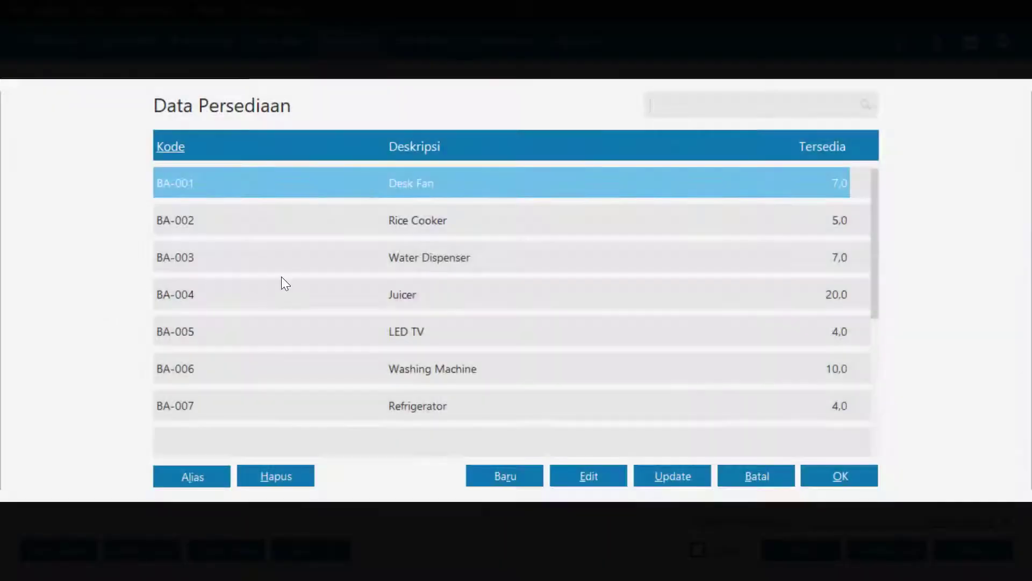
click(406, 263)
click(817, 469)
key(Return)
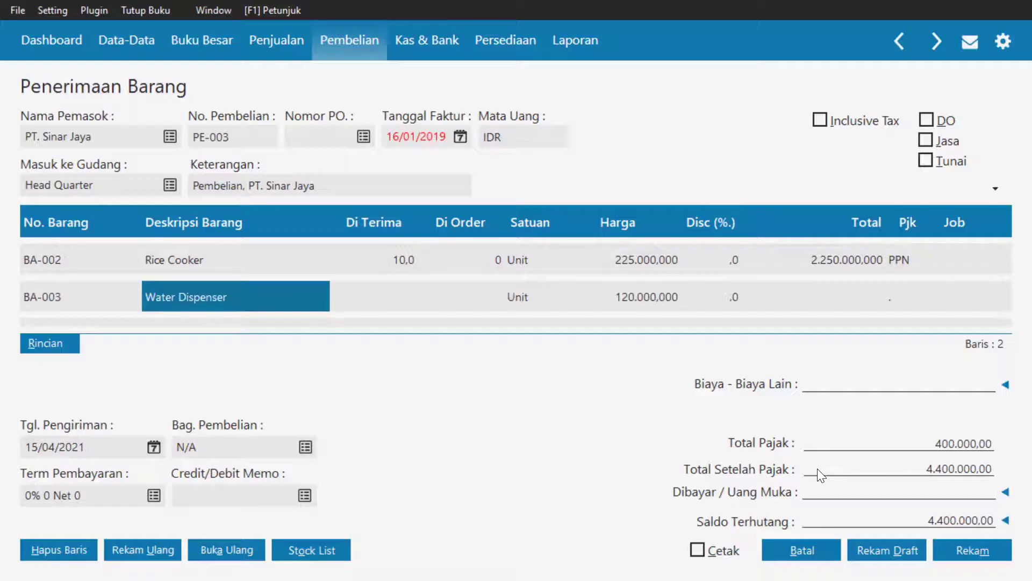
key(Return)
- Set the Water Dispenser's received quantity to 5, following Dokumen 3, and advance to its tax cell
key(alt+Tab)
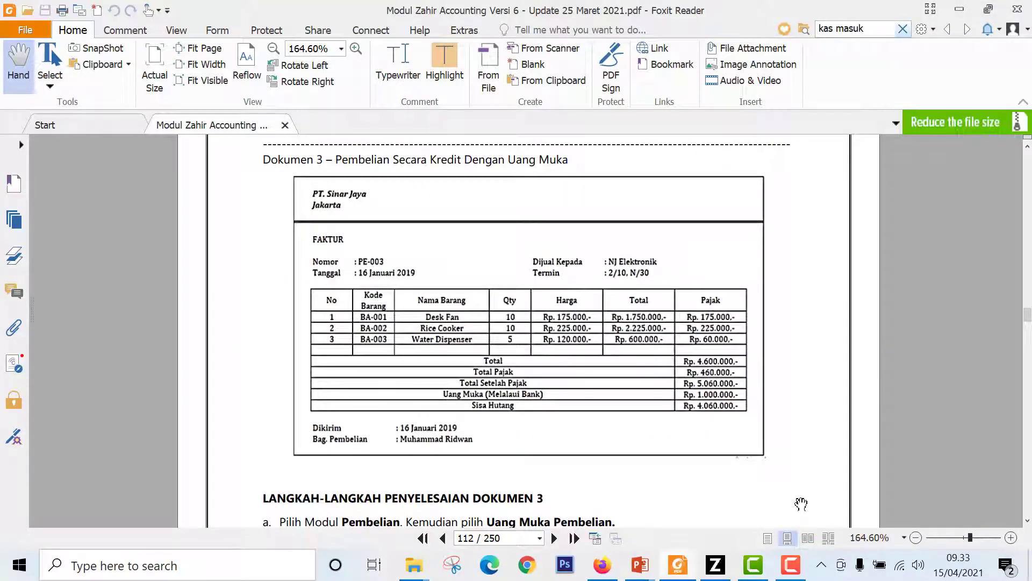
key(alt+Tab)
text(5)
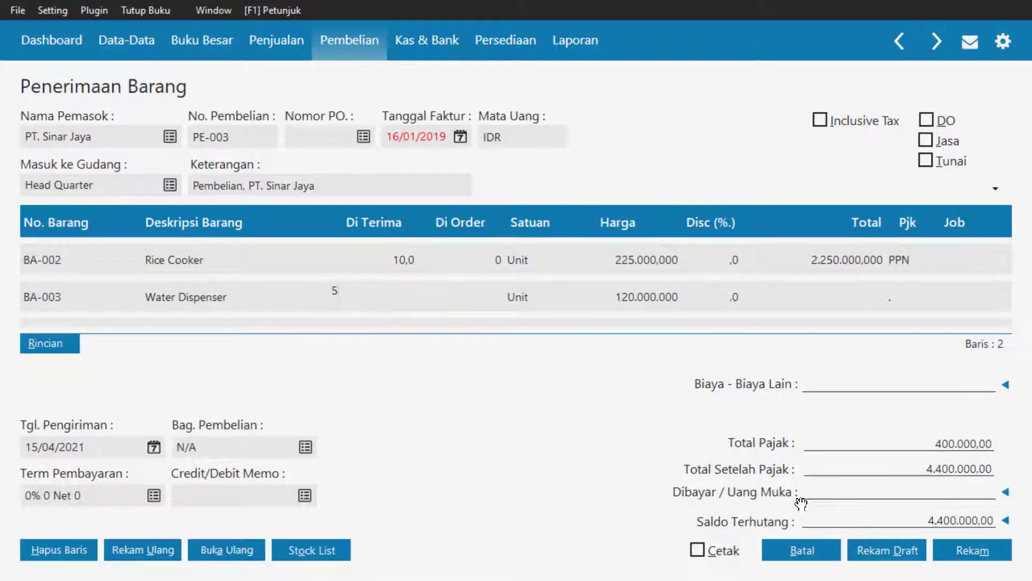
key(Return)
key(Return)
key(Return)
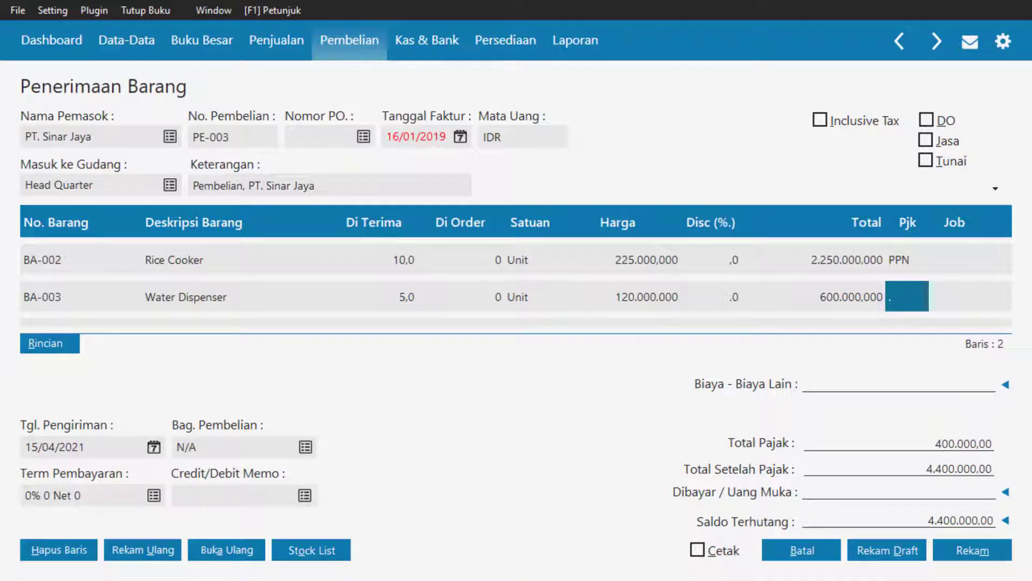
- Apply the PPN tax to the Water Dispenser row and complete that line
double_click(908, 292)
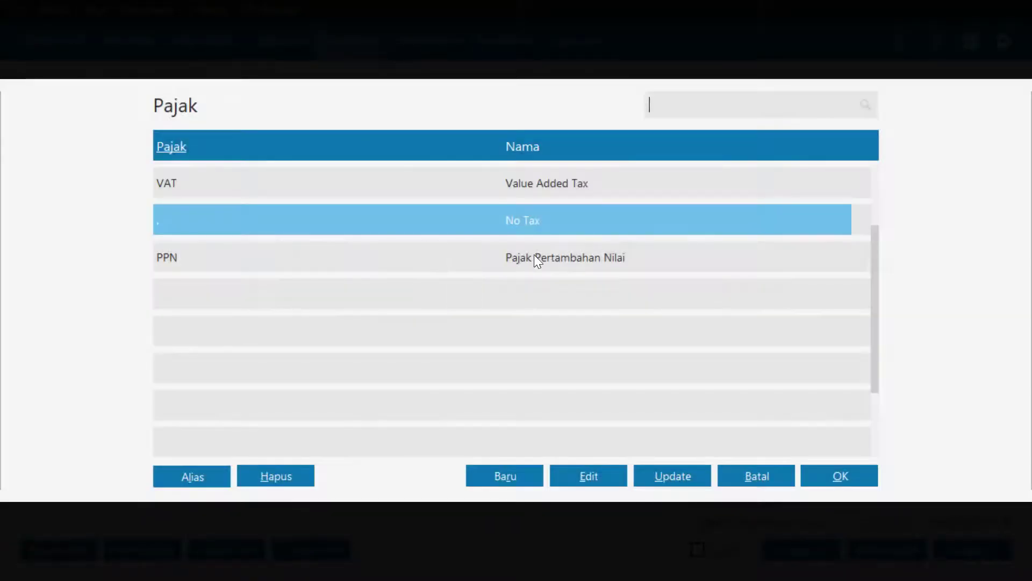
click(537, 259)
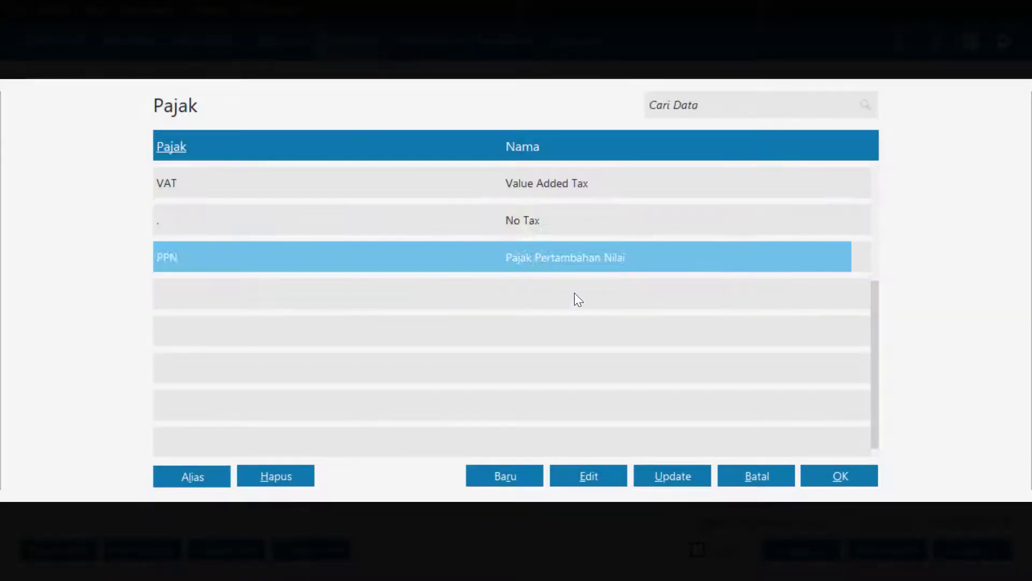
click(830, 474)
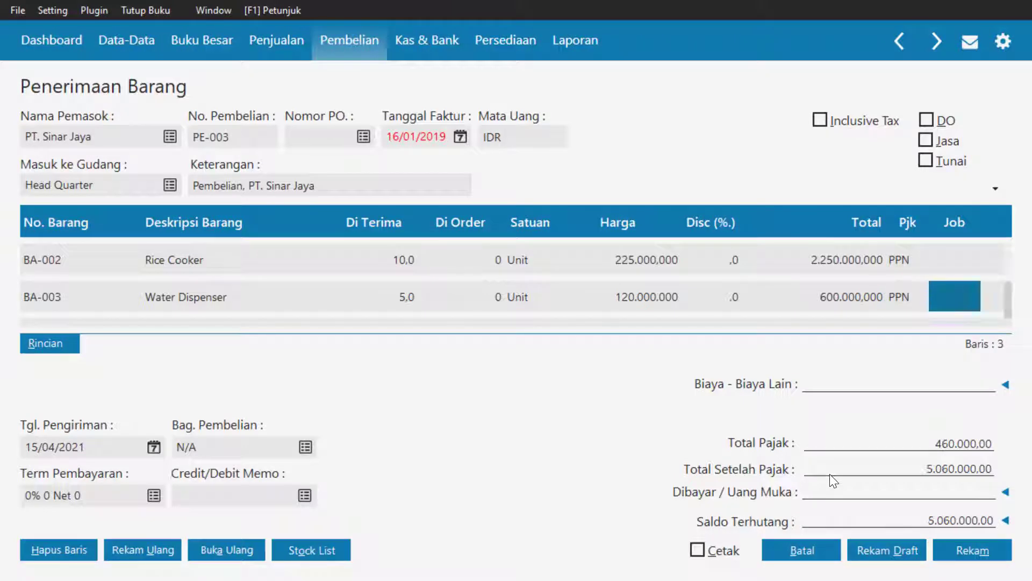
key(Return)
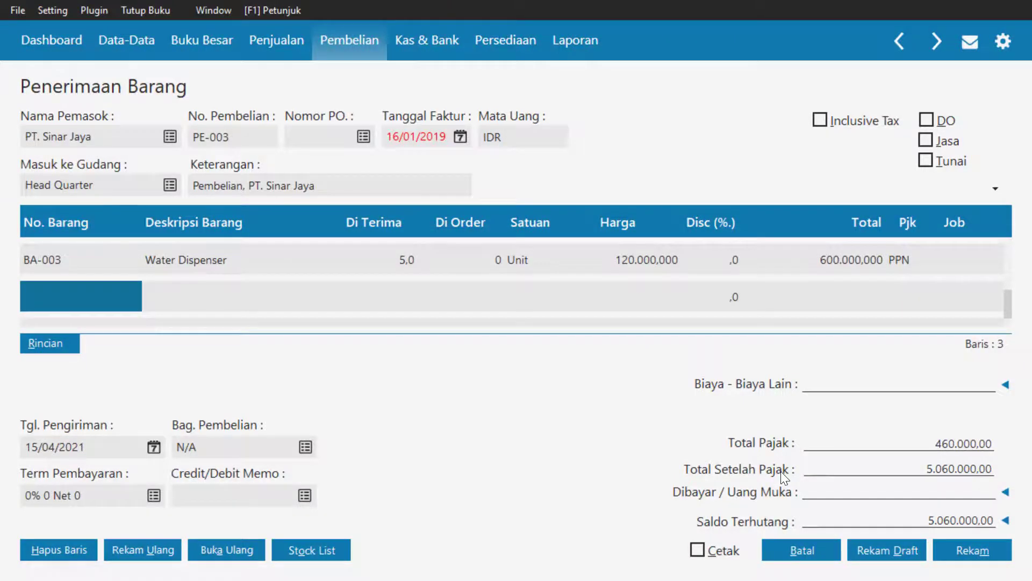
- Compare the receipt's totals with Dokumen 3 and try to open the advance payment data from the empty fourth row
key(alt+Tab)
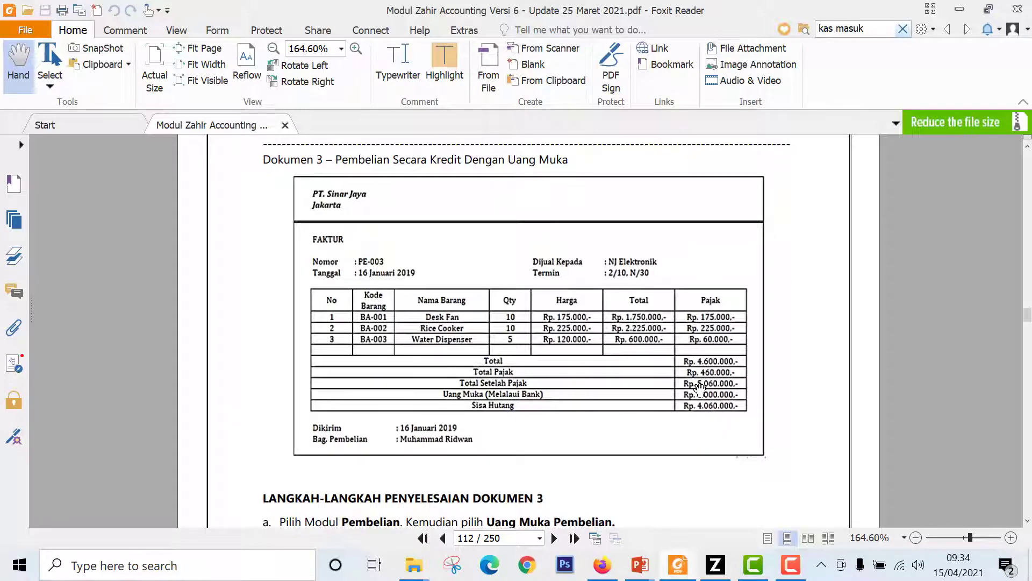
key(alt+Tab)
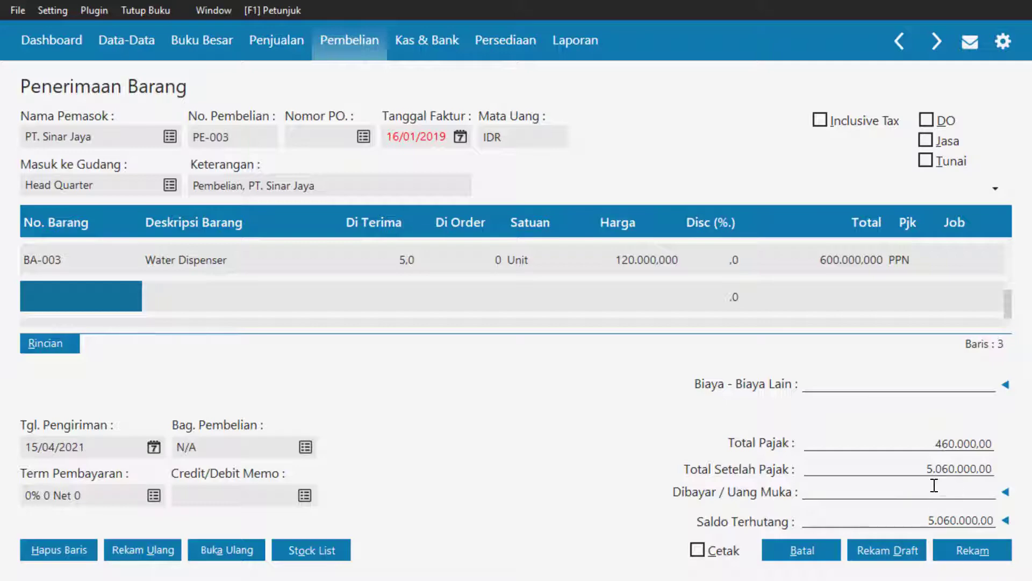
key(alt+Tab)
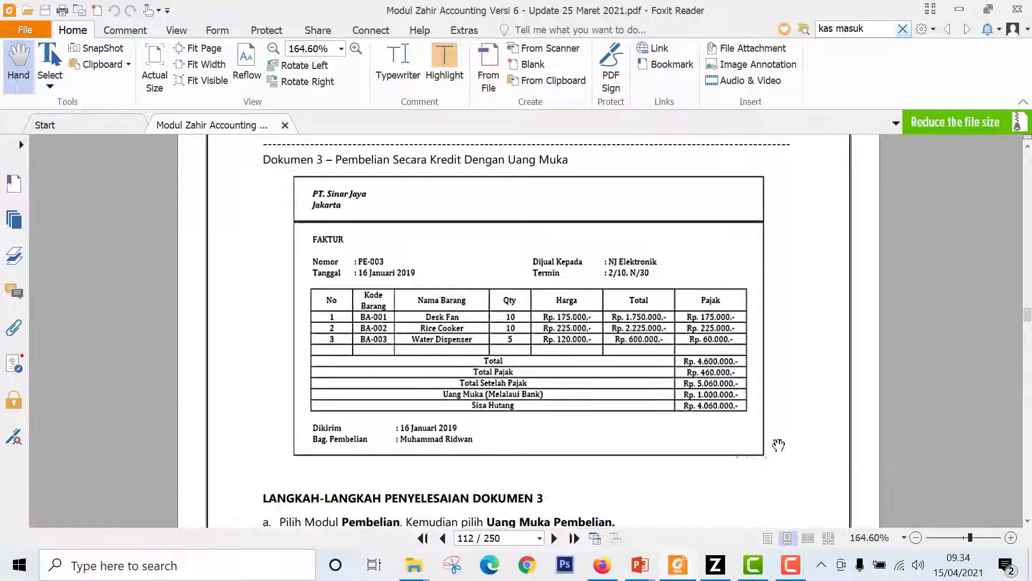
key(alt+Tab)
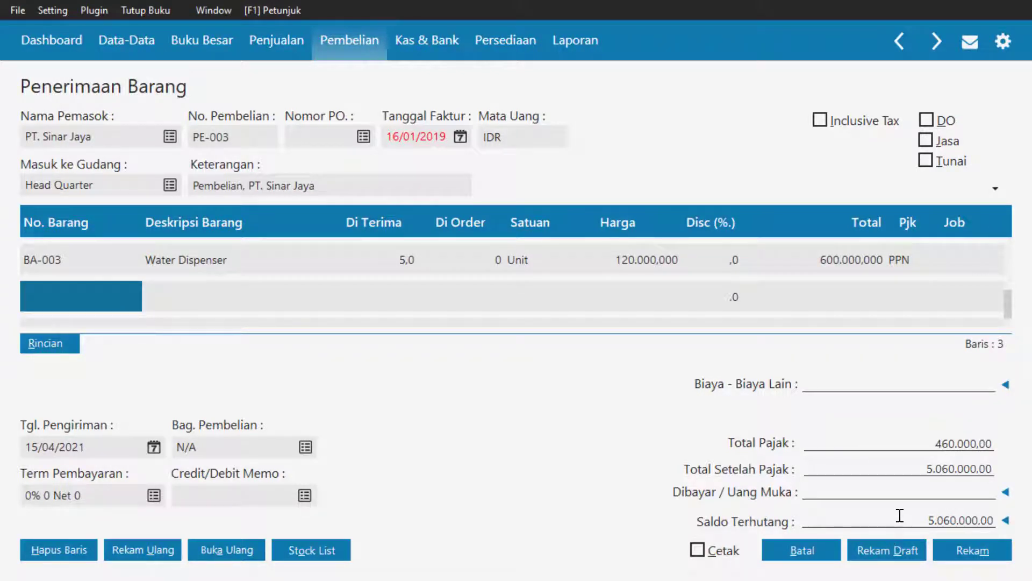
click(1005, 490)
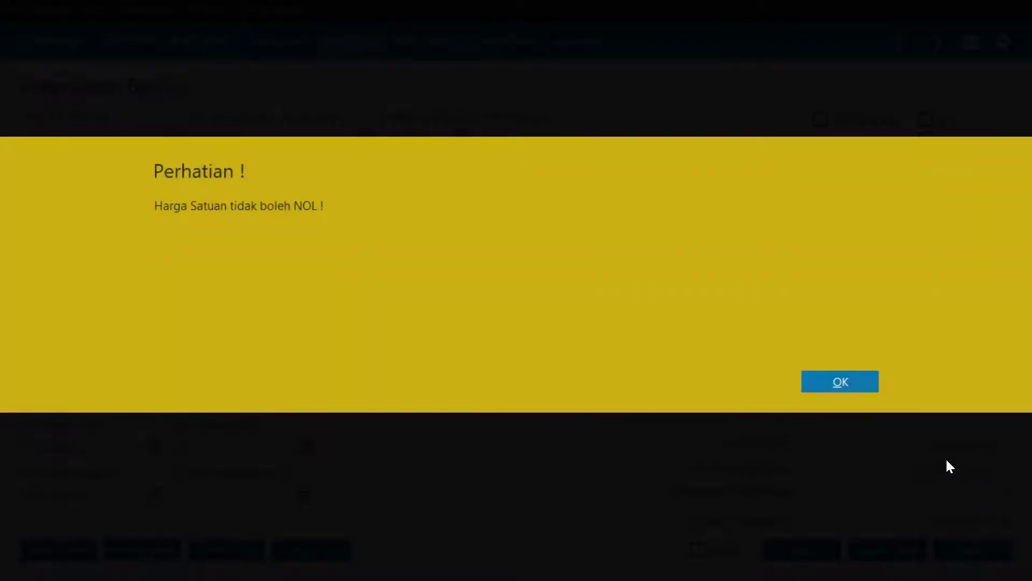
click(838, 379)
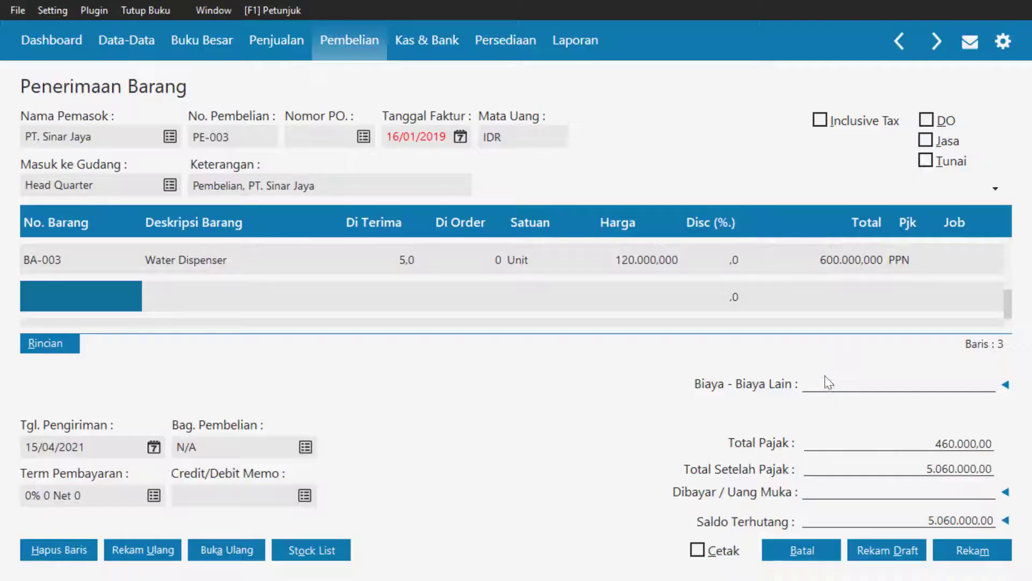
- Select the Water Dispenser row and apply the PE-003 advance of 1.000.000,00 to the purchase
scroll(104, 252, up, 2)
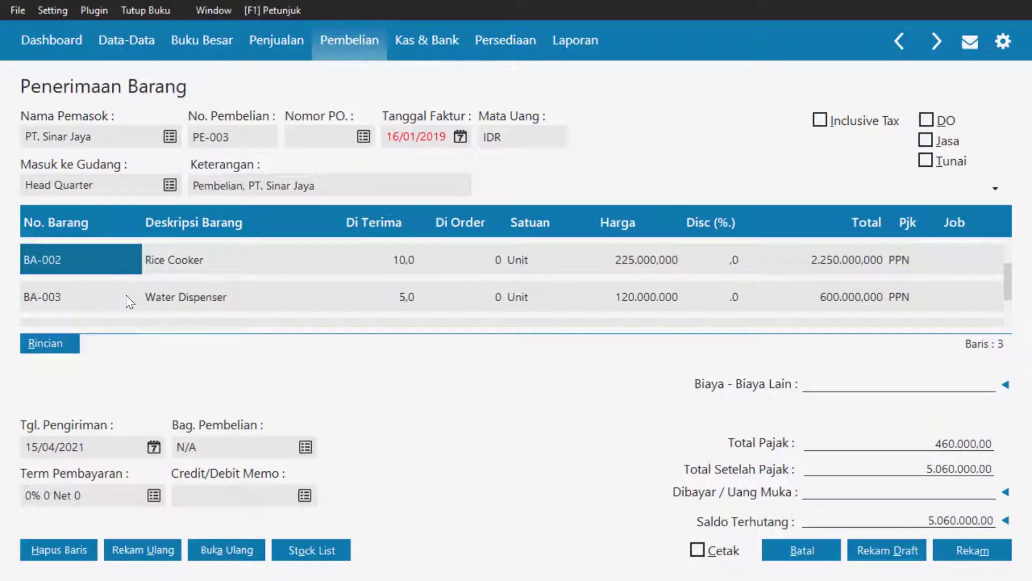
click(111, 302)
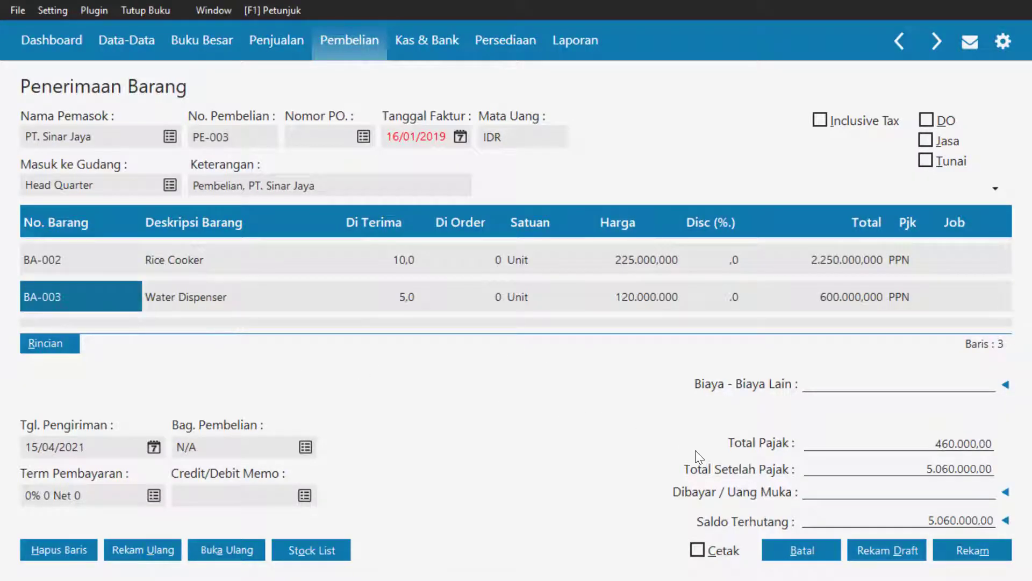
click(1005, 492)
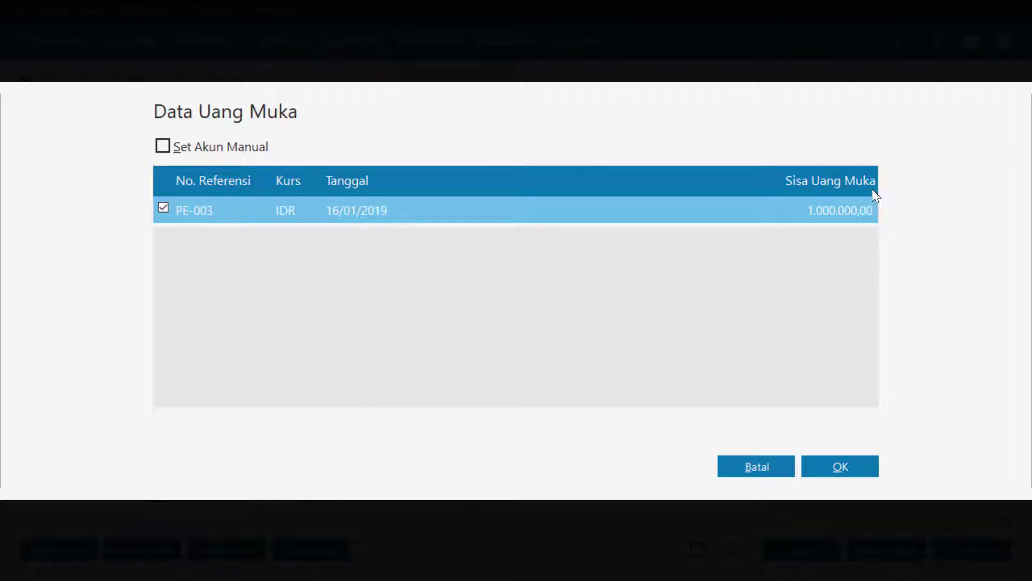
click(853, 465)
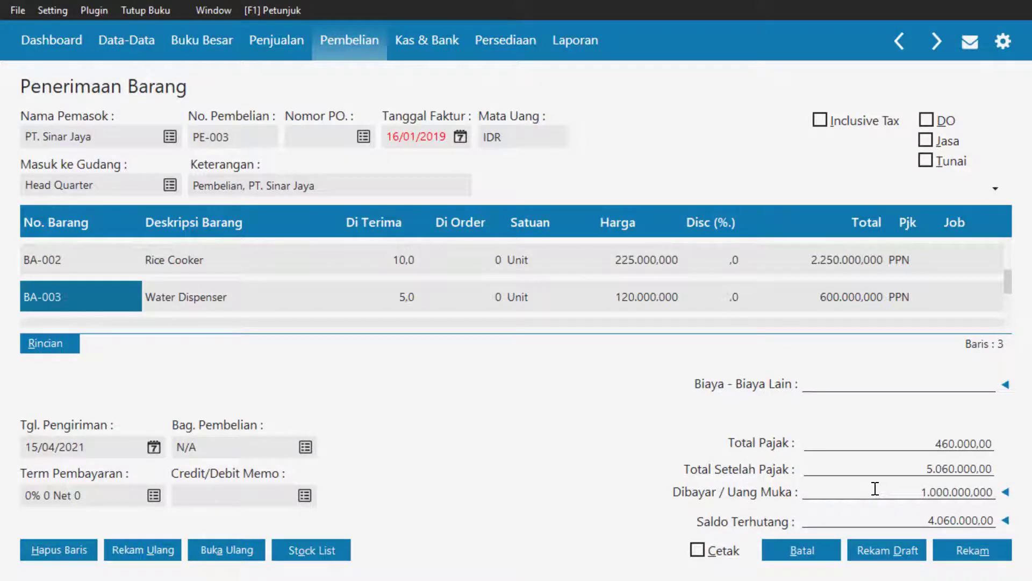
- Check the remaining debt against Dokumen 3 and set the delivery date to 16/01/2019
key(alt+Tab)
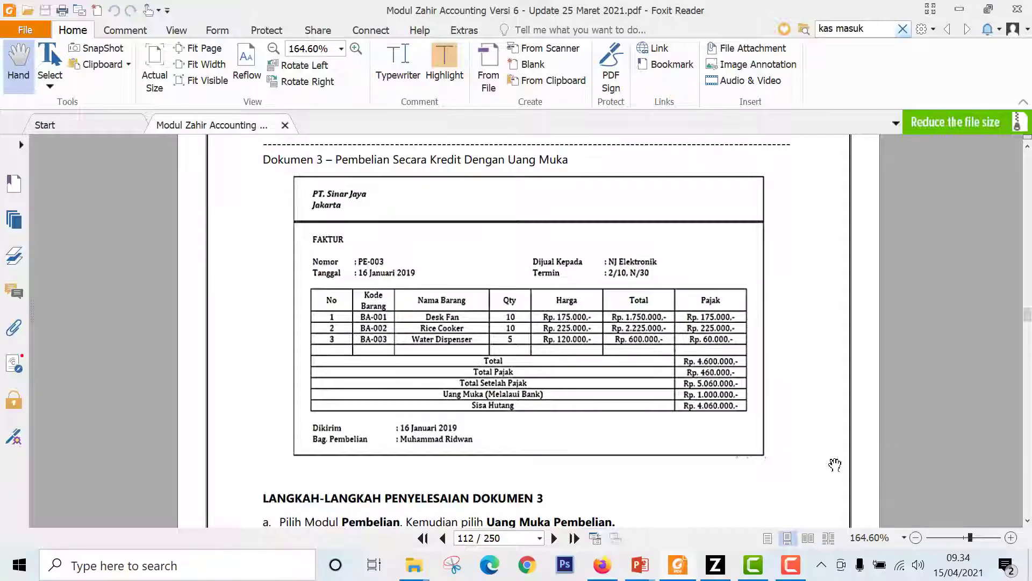
key(alt+Tab)
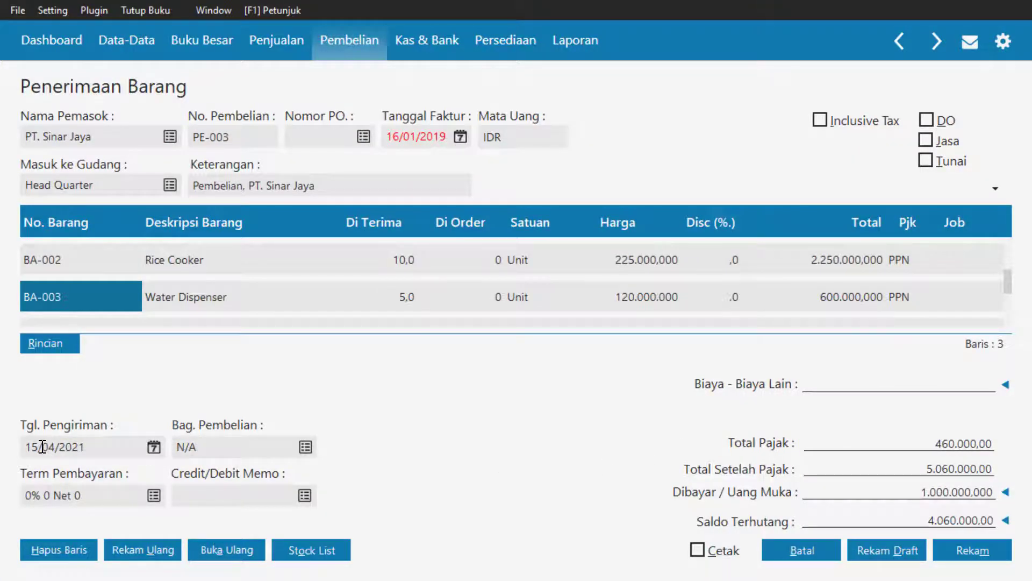
key(alt+Tab)
key(alt+Tab)
double_click(37, 449)
text(16012019)
- Set the payment terms from Dokumen 3: 10 discount days, 30 due days and a 2% early discount
key(alt+Tab)
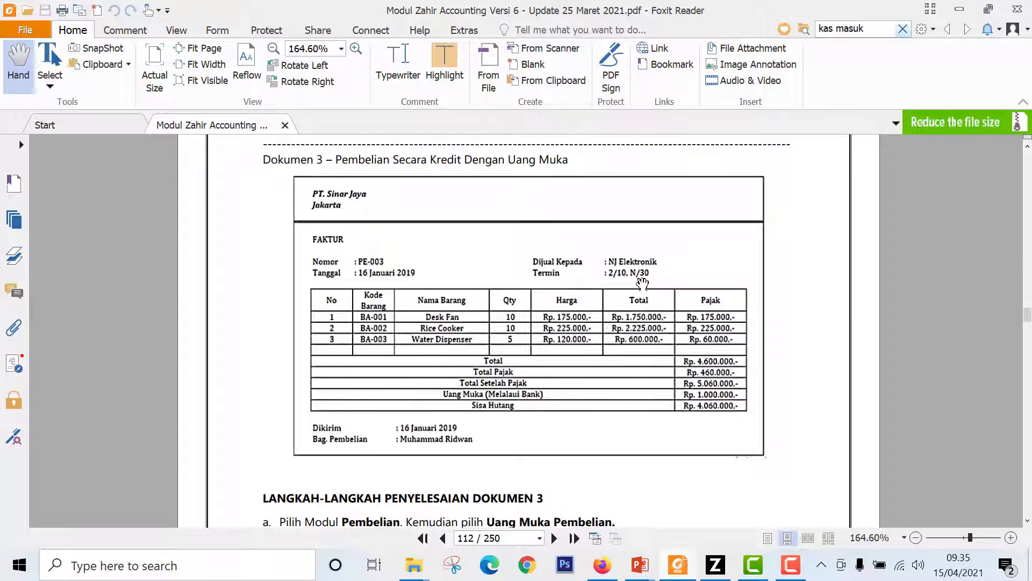
key(alt+Tab)
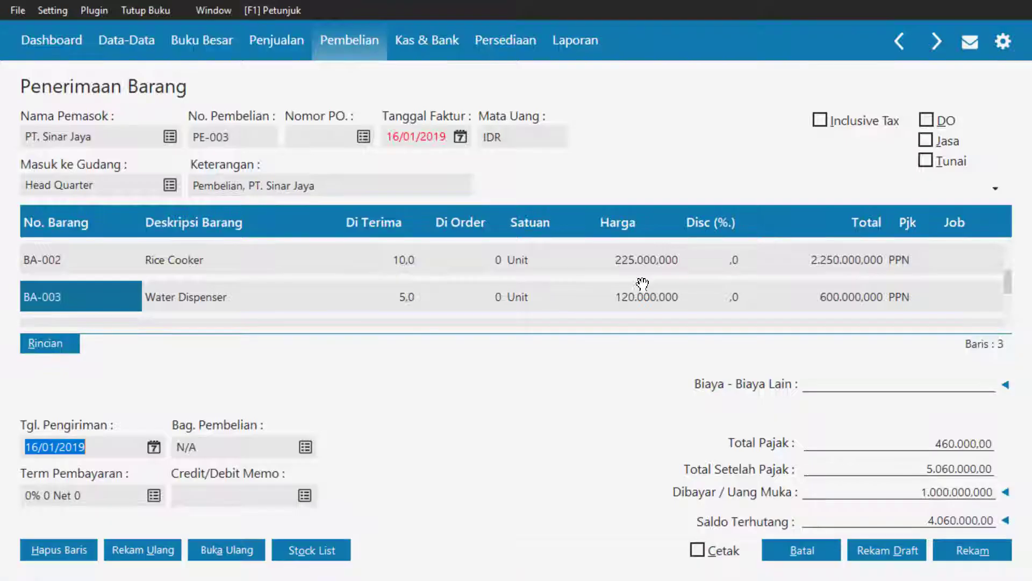
click(155, 495)
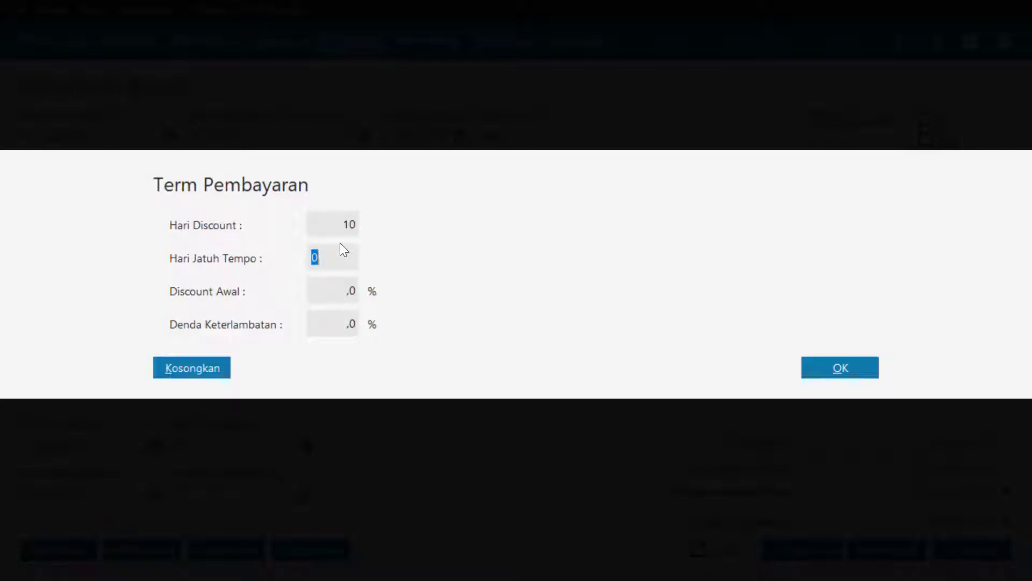
text(30)
key(Tab)
text(2)
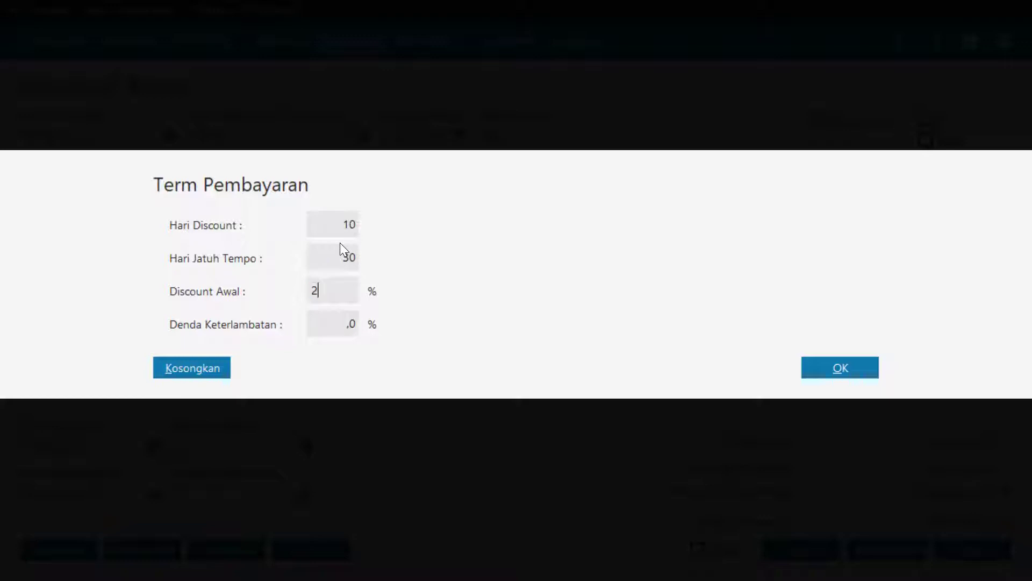
click(859, 368)
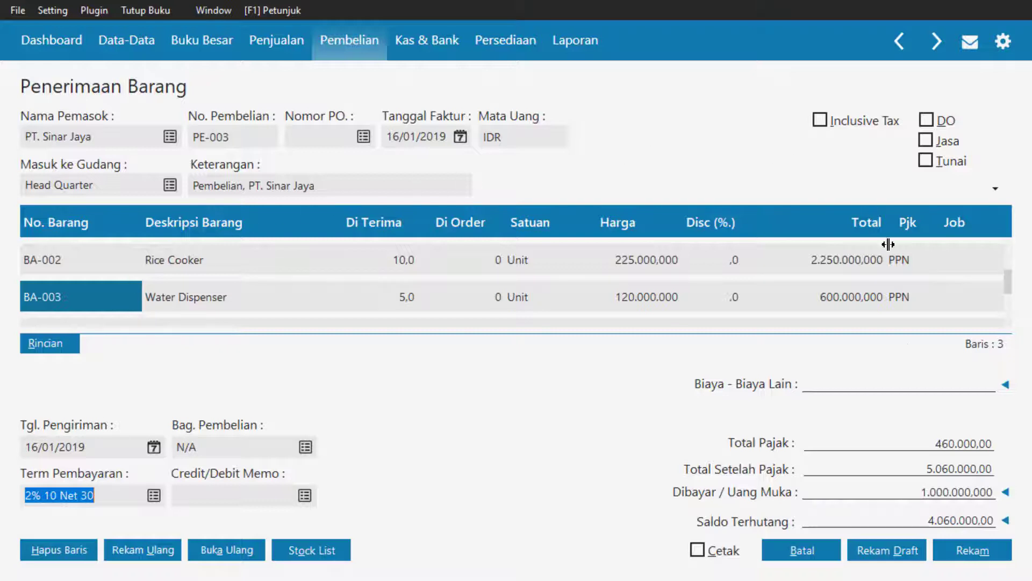
- Record the PE-003 goods receipt and close the blank new entry form
click(954, 544)
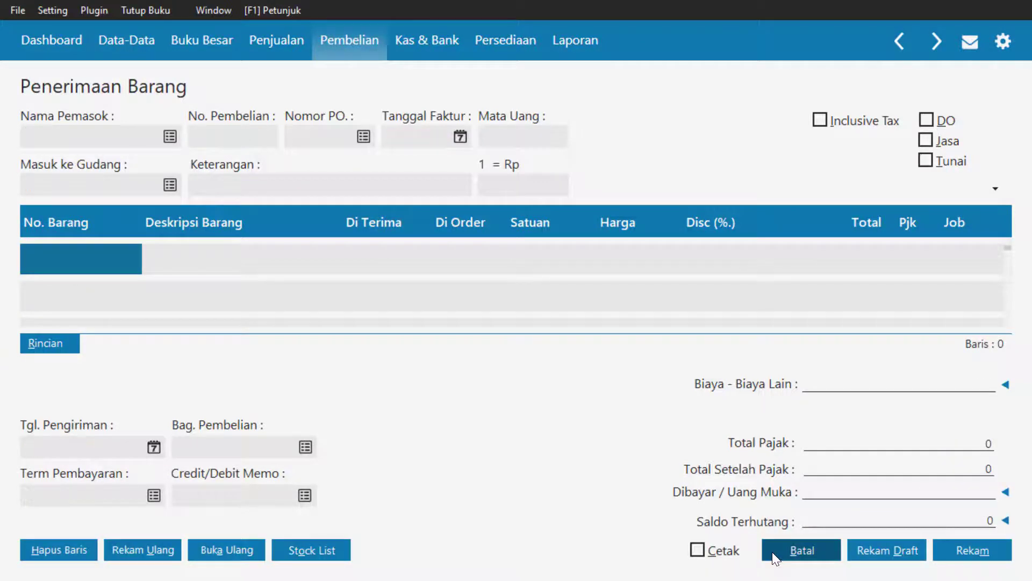
click(772, 551)
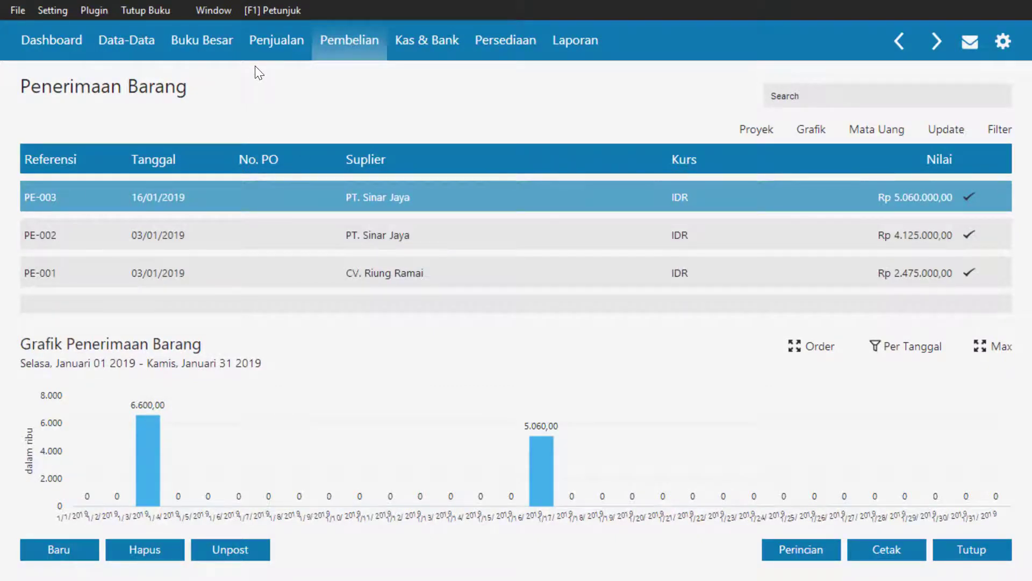
- Switch to the presentation slide that lists the three purchase documents covered
key(alt+Tab)
key(alt+Tab)
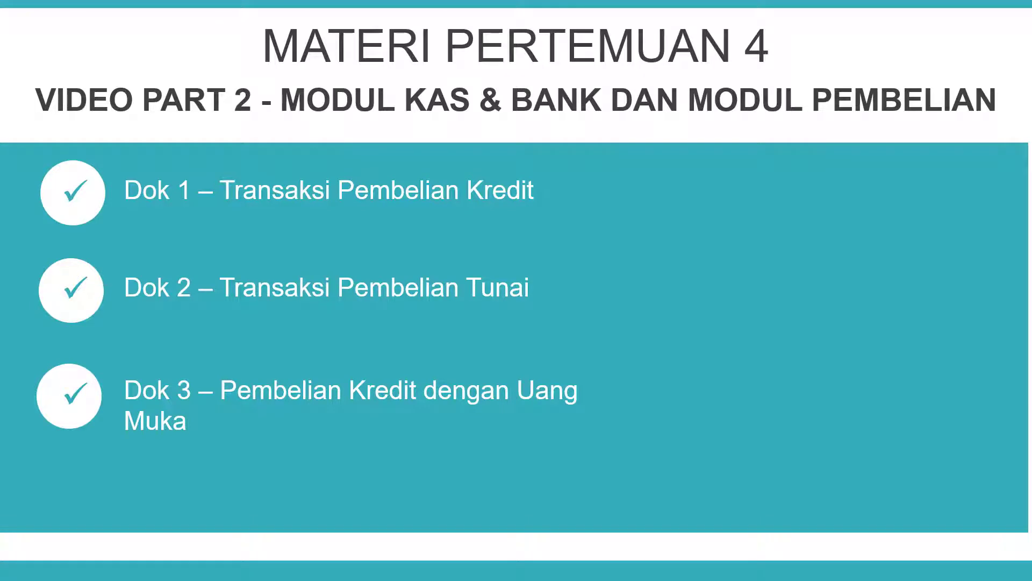